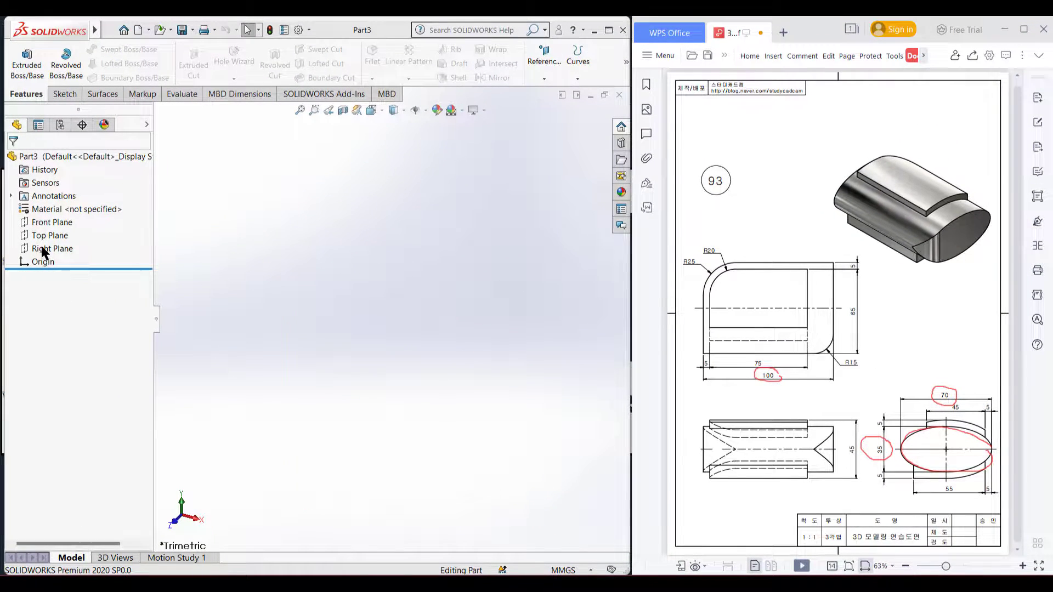
On the Right Plane, sketch a horizontal ellipse centred on the origin, about 110 mm wide and 44 mm high
{"action": "right_click", "coordinate": [43, 251]}
{"action": "left_click", "coordinate": [53, 229]}
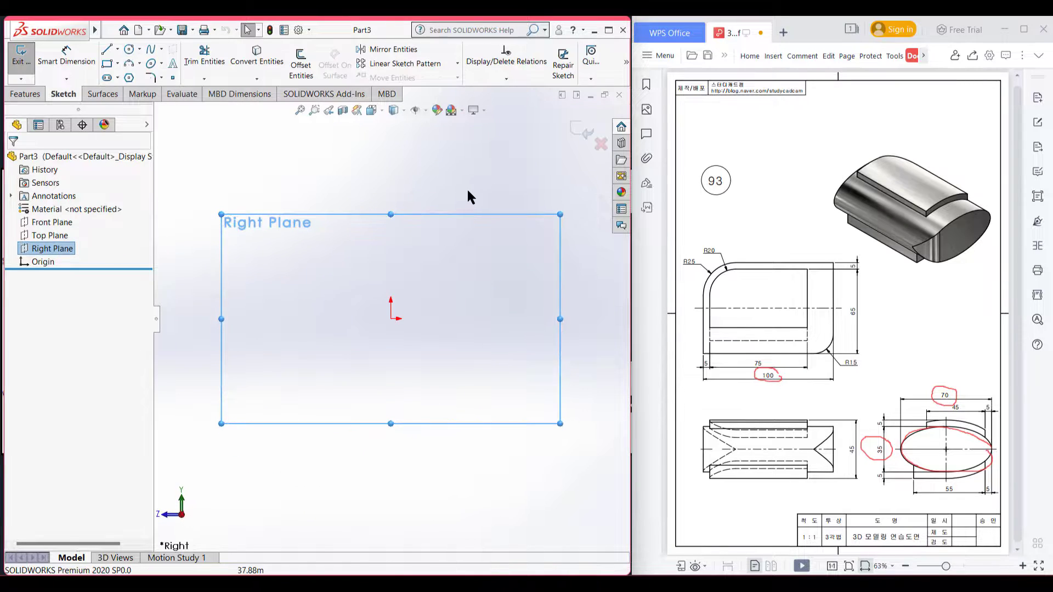
{"action": "left_click", "coordinate": [158, 74]}
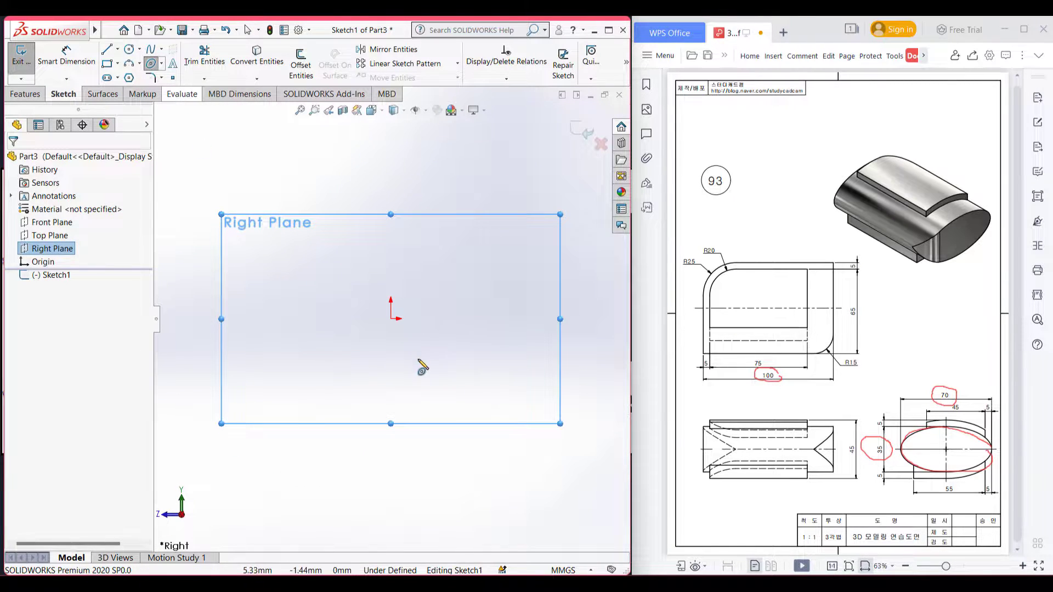
{"action": "left_click", "coordinate": [391, 319]}
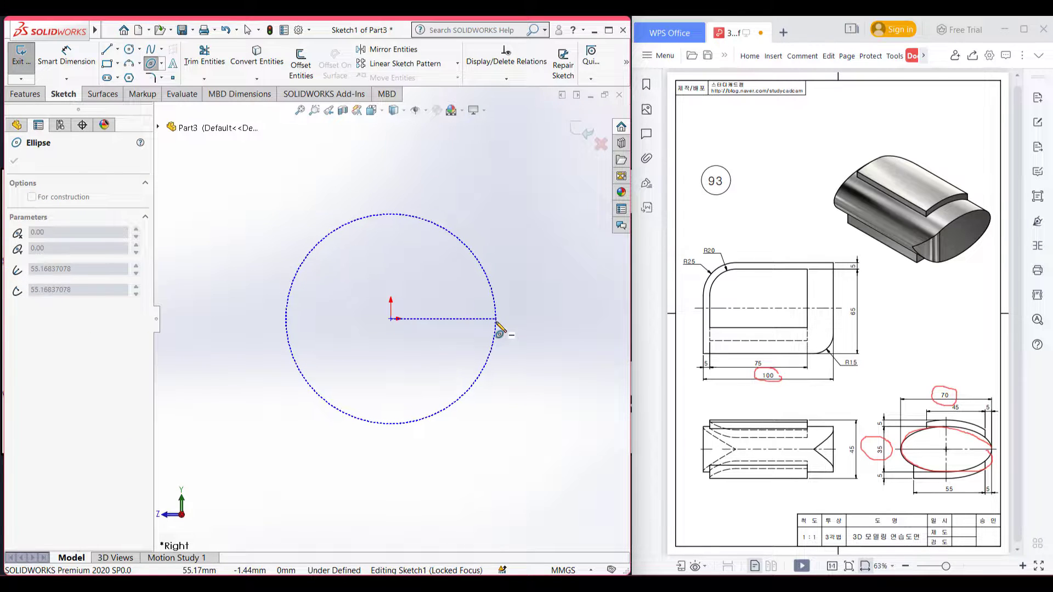
{"action": "left_click", "coordinate": [496, 320]}
{"action": "left_click", "coordinate": [443, 282]}
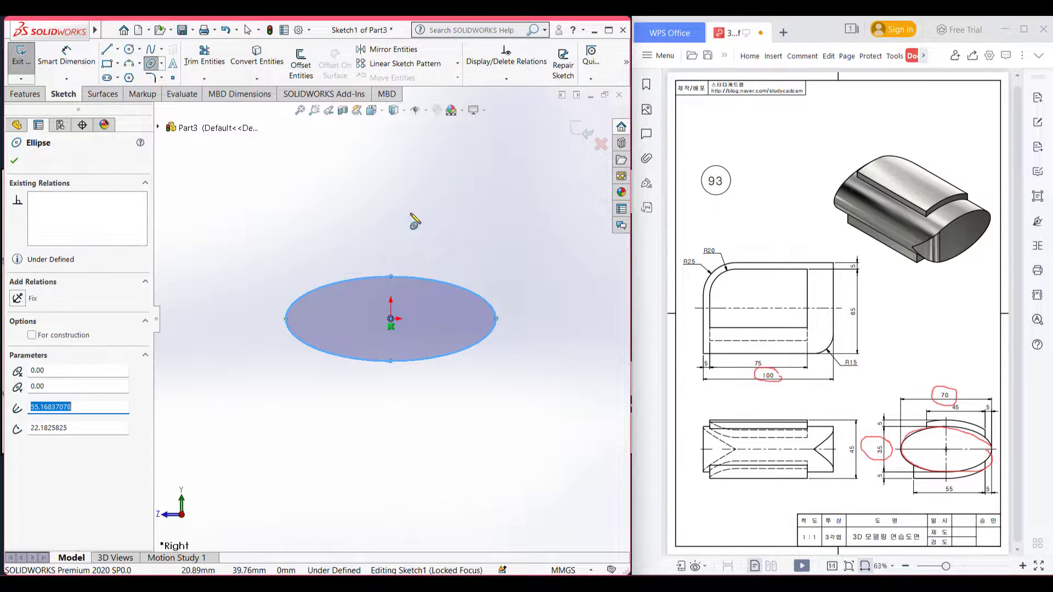
Dimension the ellipse's horizontal major axis between its two end points as 70 mm
{"action": "left_click", "coordinate": [66, 57]}
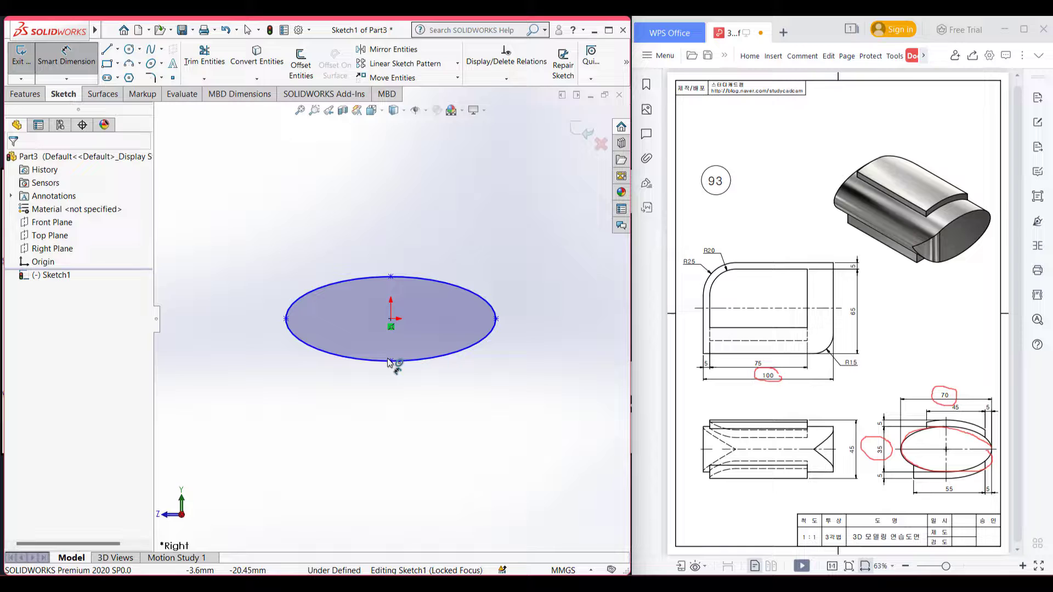
{"action": "left_click", "coordinate": [286, 318]}
{"action": "left_click", "coordinate": [496, 318]}
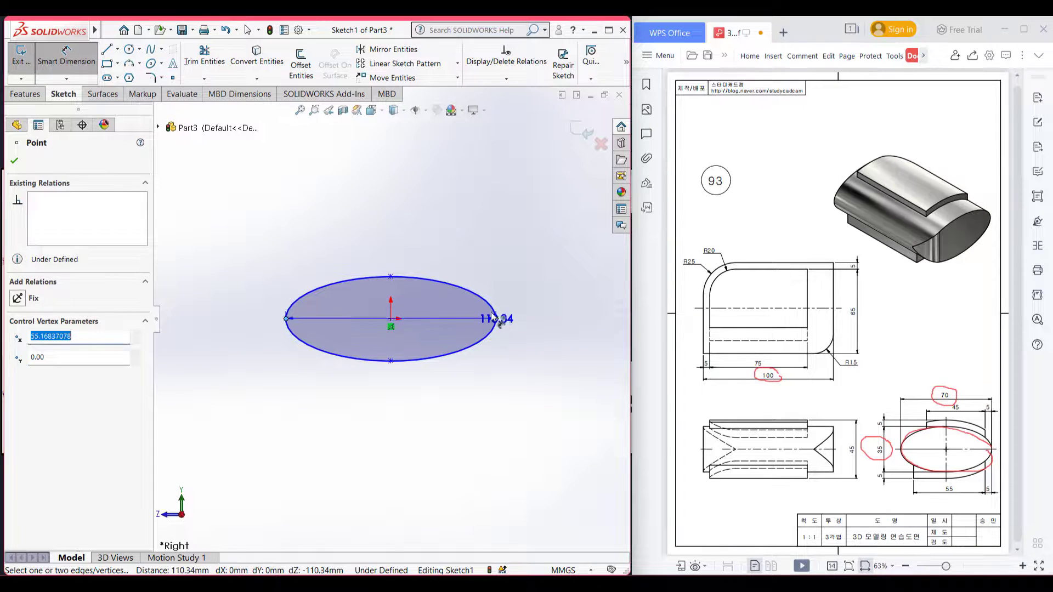
{"action": "left_click", "coordinate": [428, 253]}
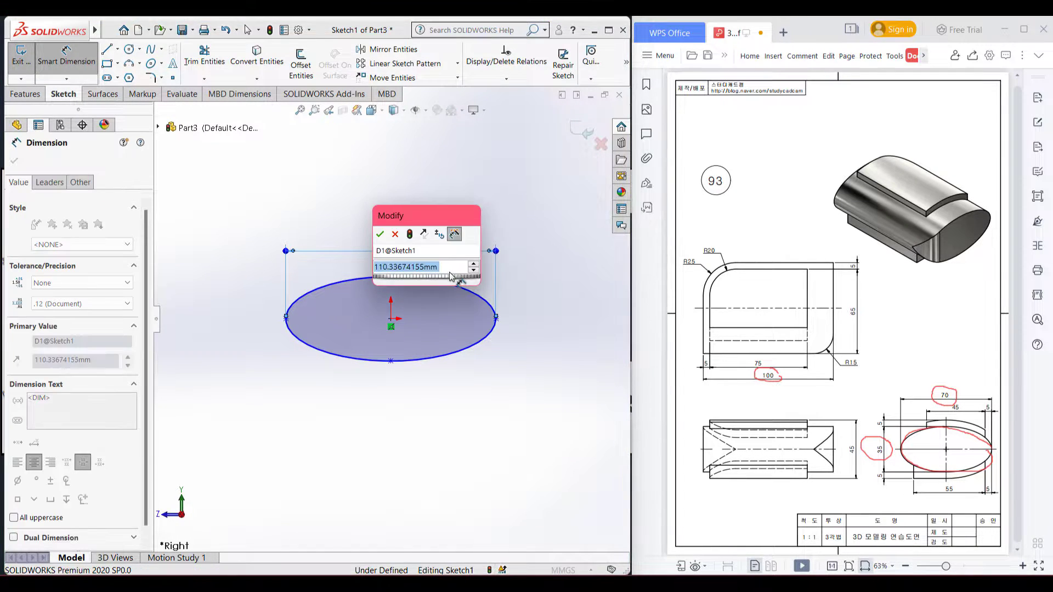
{"action": "type", "text": "70"}
{"action": "key", "text": "Return"}
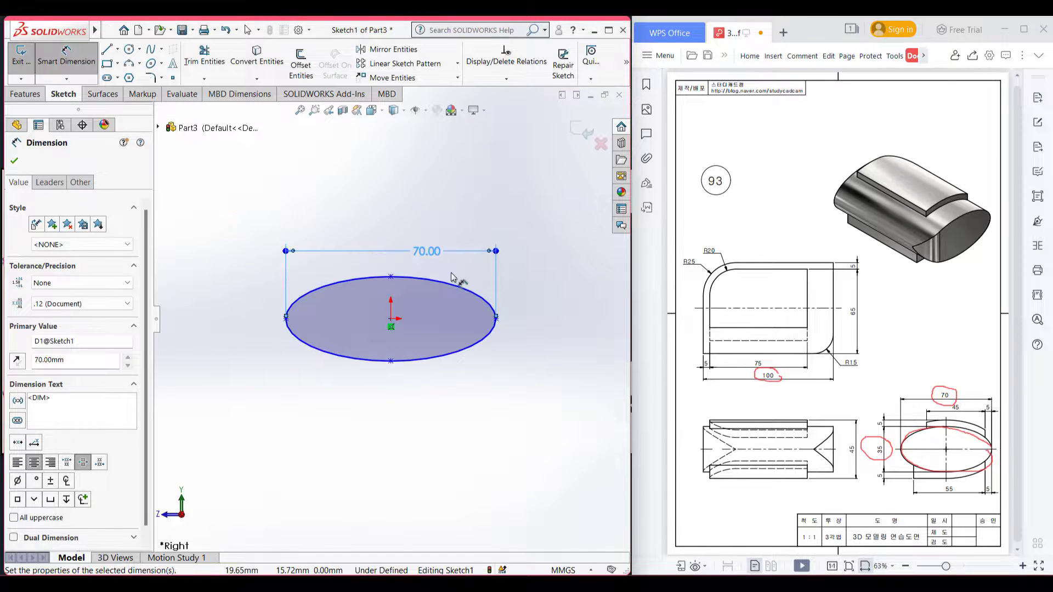
Dimension the ellipse's vertical minor axis between its upper and lower points as 35 mm
{"action": "left_click", "coordinate": [391, 277]}
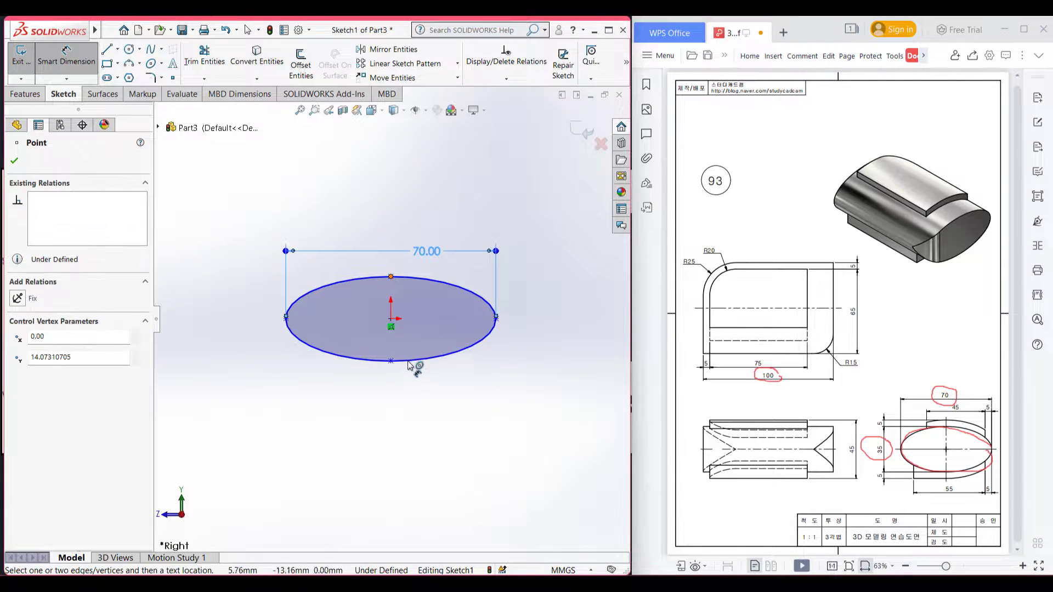
{"action": "left_click", "coordinate": [249, 327]}
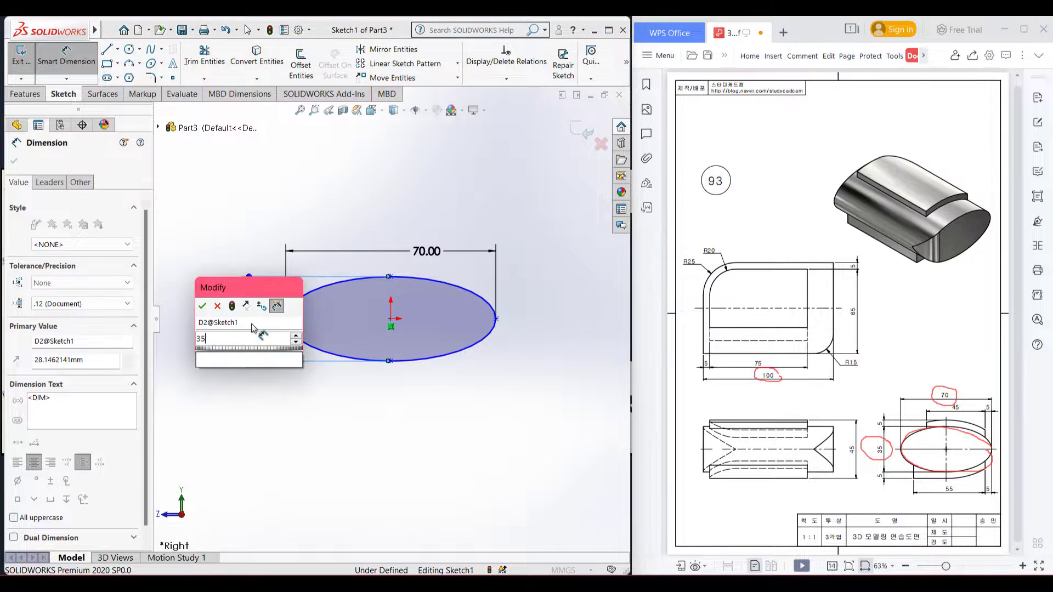
{"action": "type", "text": "35"}
{"action": "key", "text": "Return"}
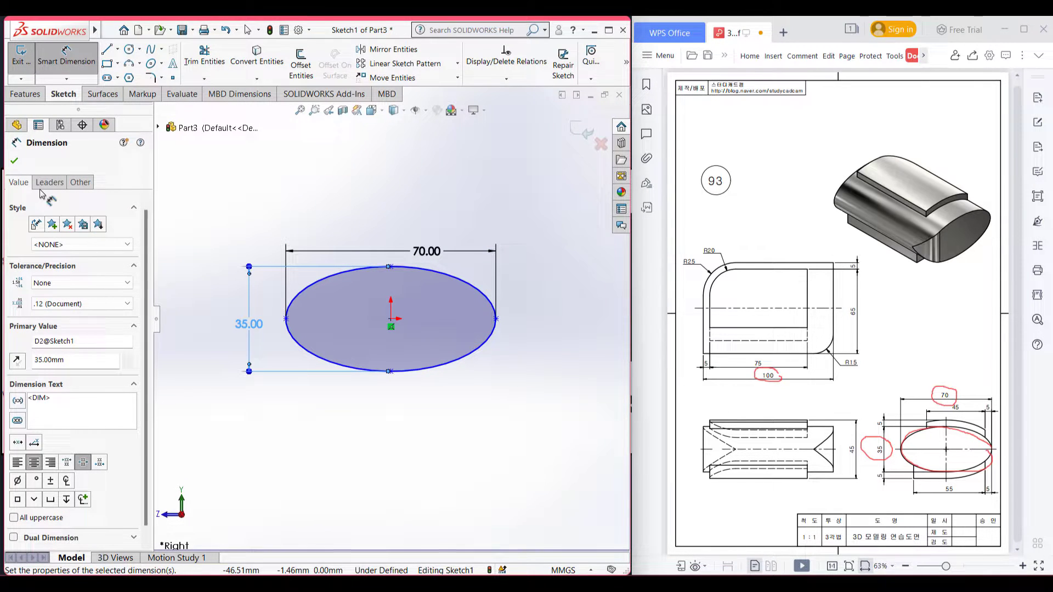
{"action": "left_click", "coordinate": [14, 160]}
{"action": "key", "text": "Escape"}
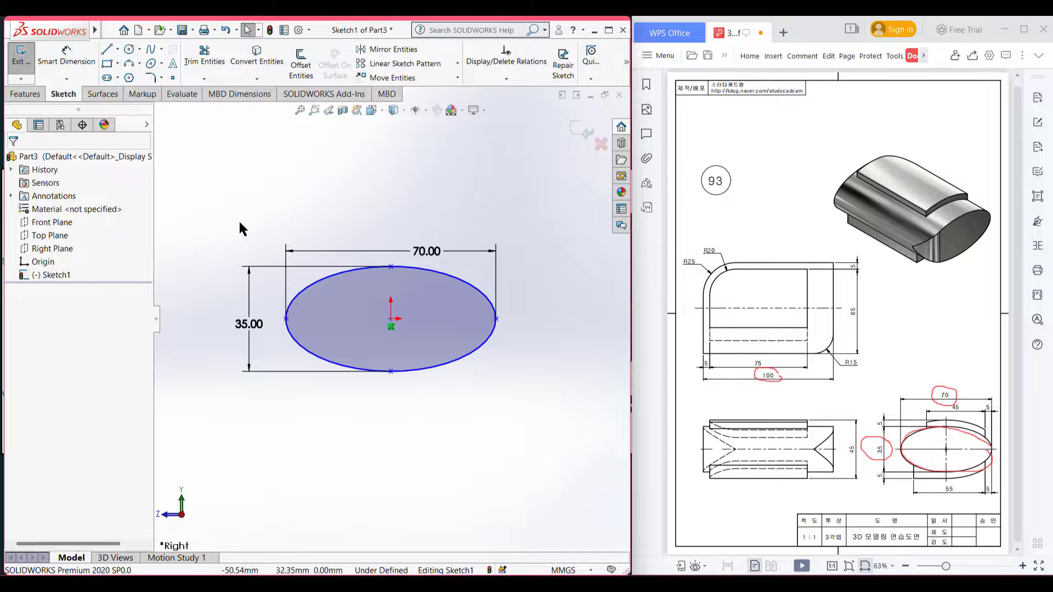
Extrude the ellipse sketch as a blind boss 100 mm deep in the reversed direction
{"action": "key", "text": "ctrl+7"}
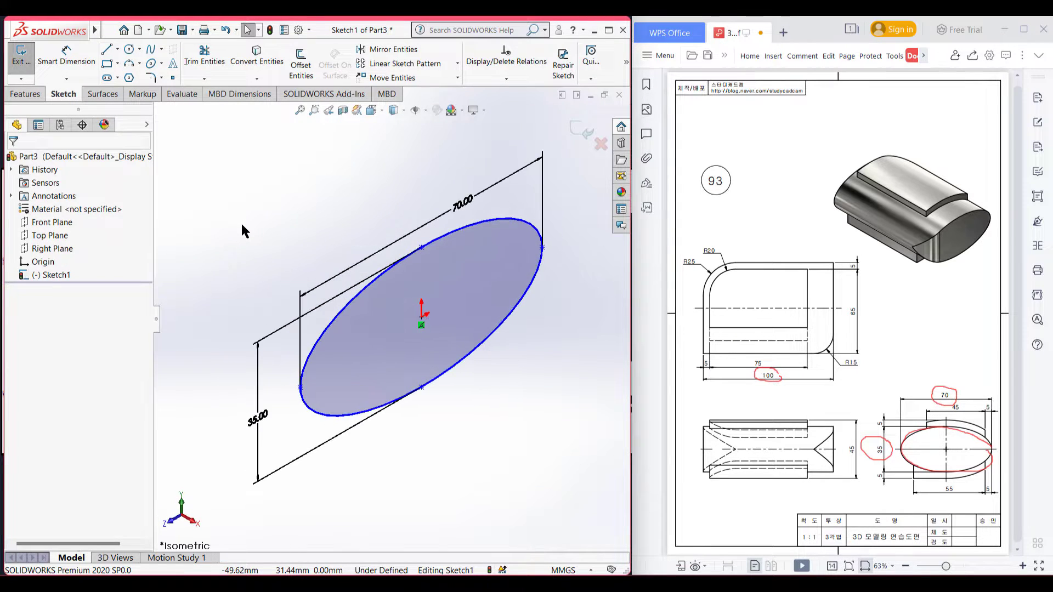
{"action": "left_click", "coordinate": [16, 95]}
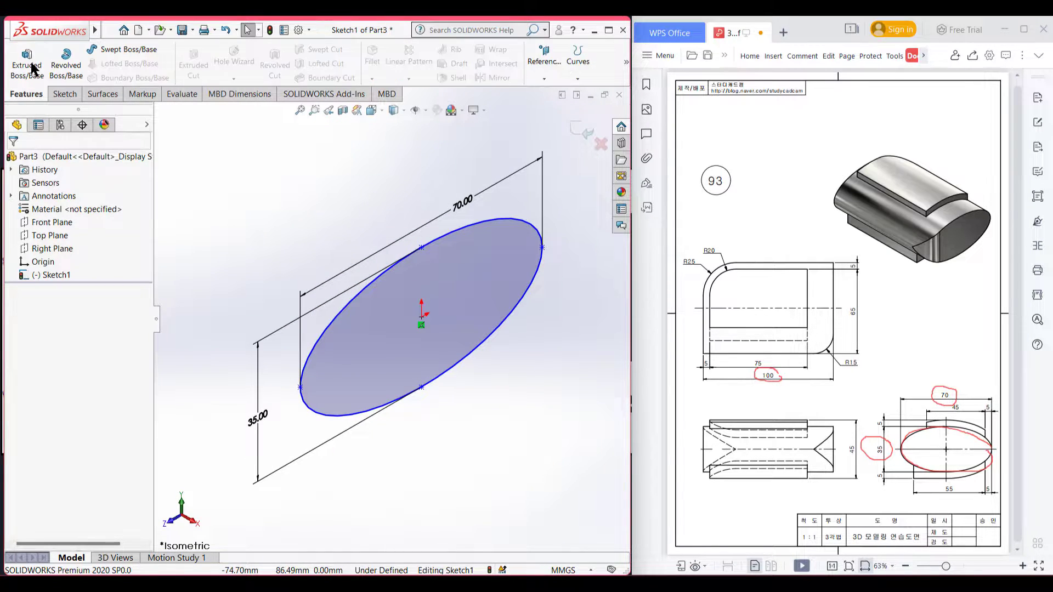
{"action": "left_click", "coordinate": [27, 65]}
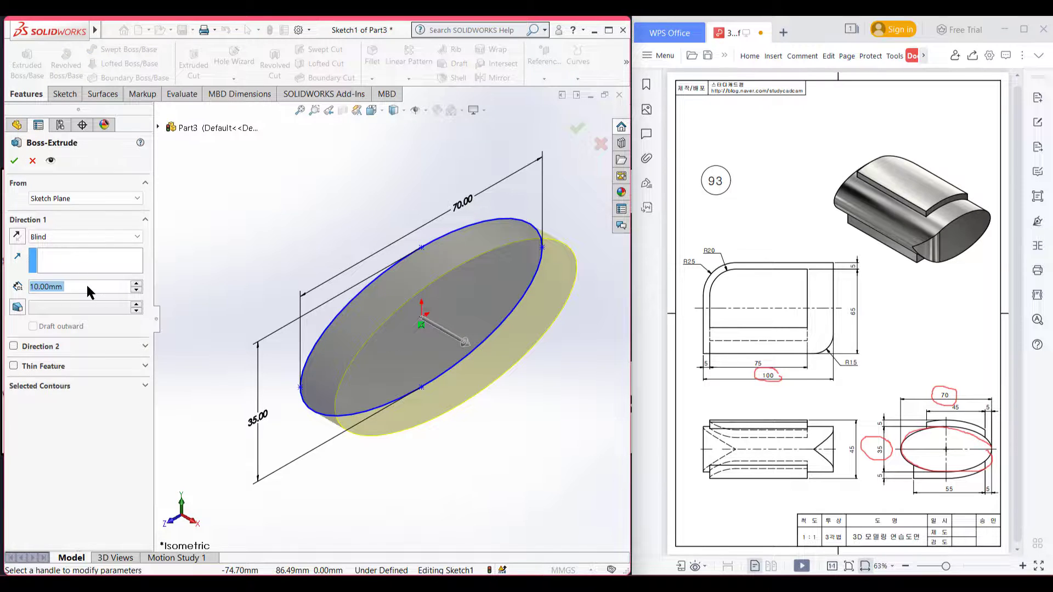
{"action": "type", "text": "100"}
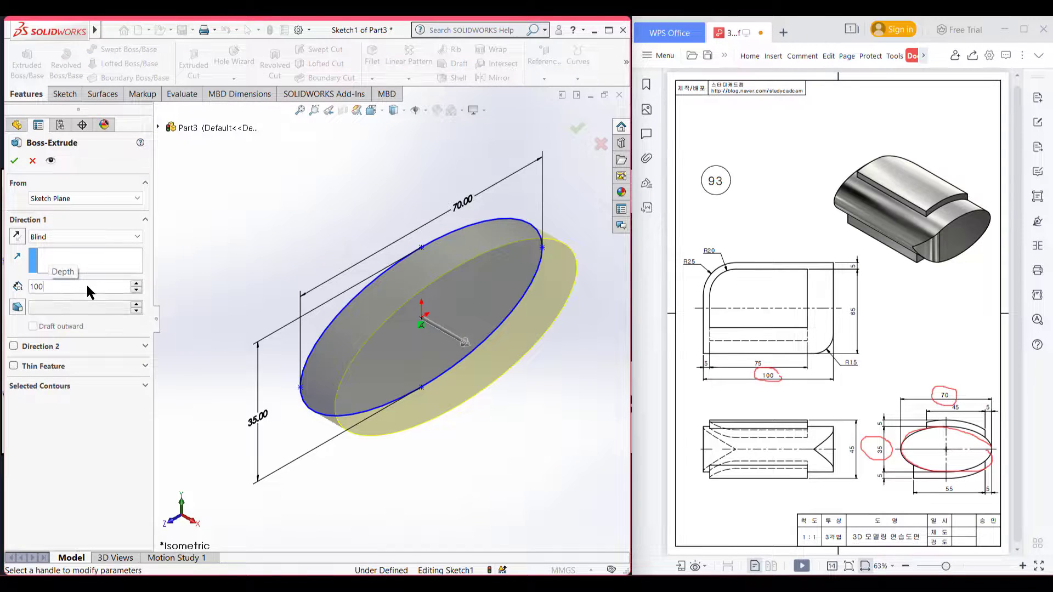
{"action": "key", "text": "Return"}
{"action": "left_click", "coordinate": [17, 237]}
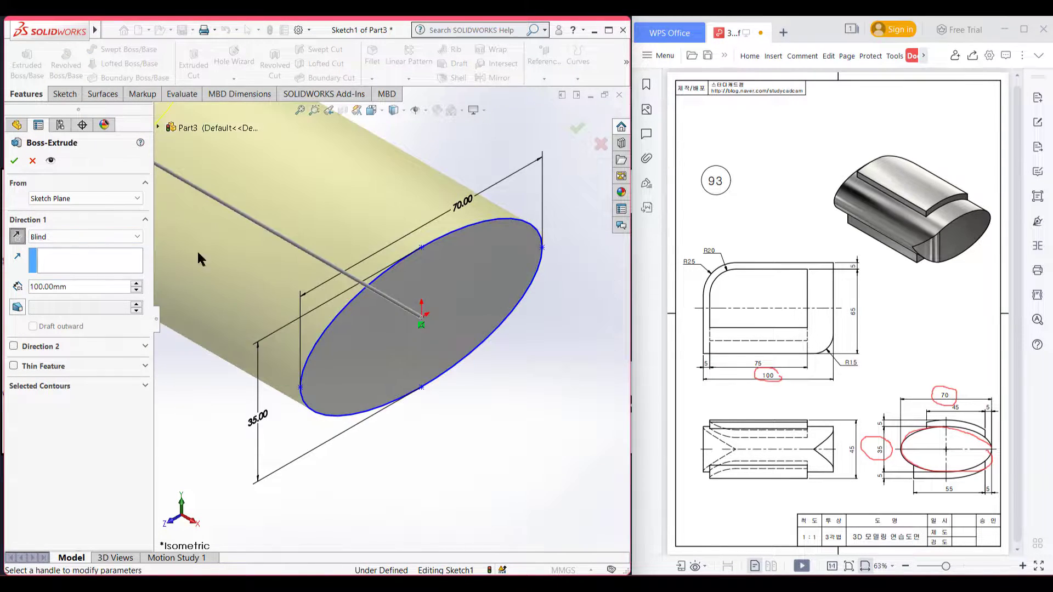
{"action": "scroll", "coordinate": [311, 268], "scroll_direction": "up", "scroll_amount": 5}
{"action": "scroll", "coordinate": [242, 238], "scroll_direction": "down", "scroll_amount": 3}
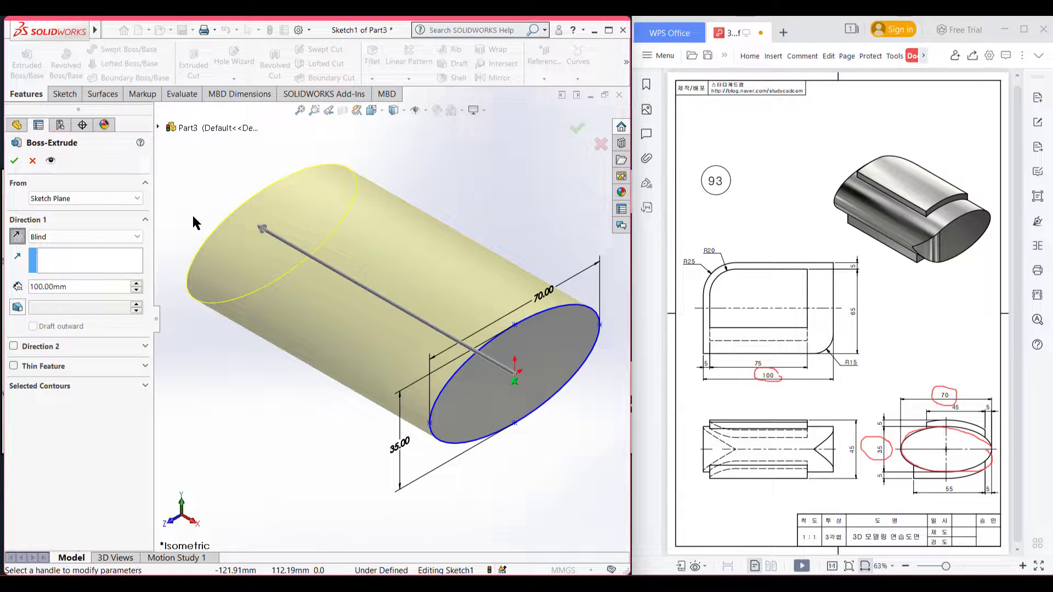
{"action": "left_click", "coordinate": [14, 161]}
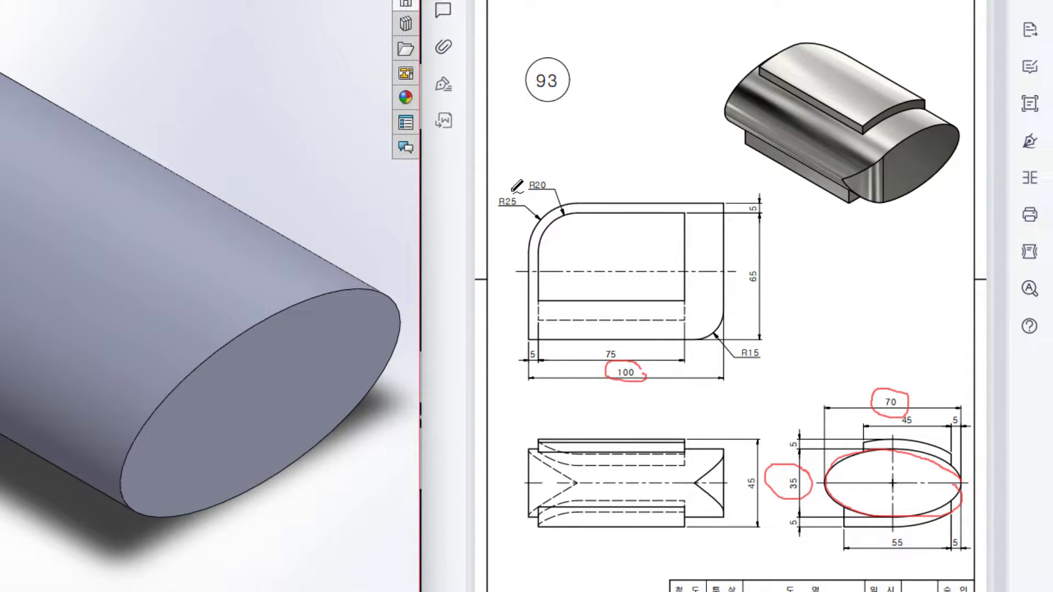
{"action": "left_click_drag", "start_coordinate": [509, 192], "coordinate": [510, 217]}
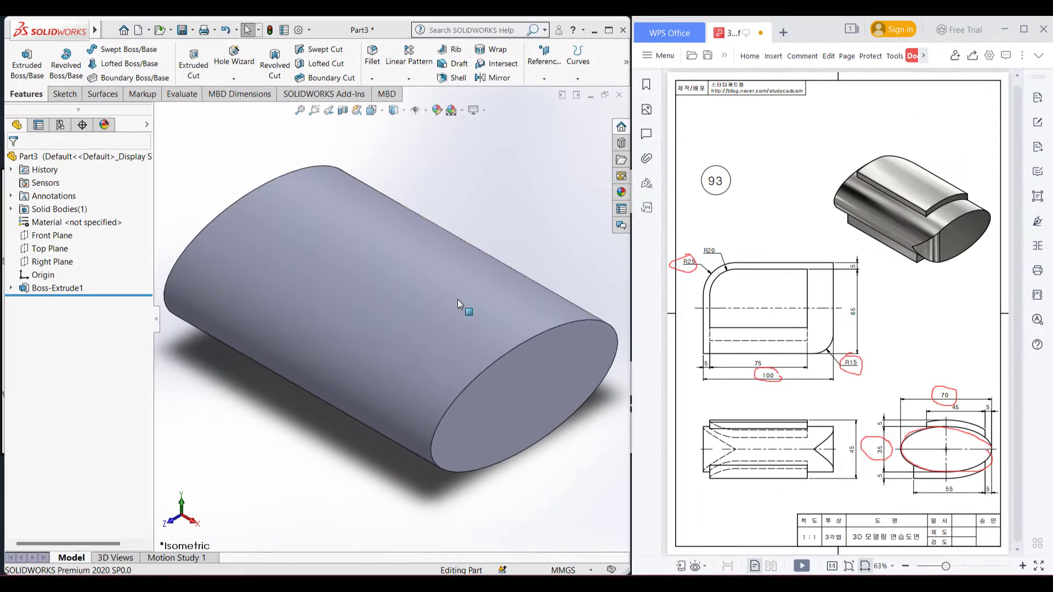
On the Top Plane, sketch a corner rectangle spanning the extruded body's outline from its lower-left to its upper-right corner
{"action": "right_click", "coordinate": [55, 249]}
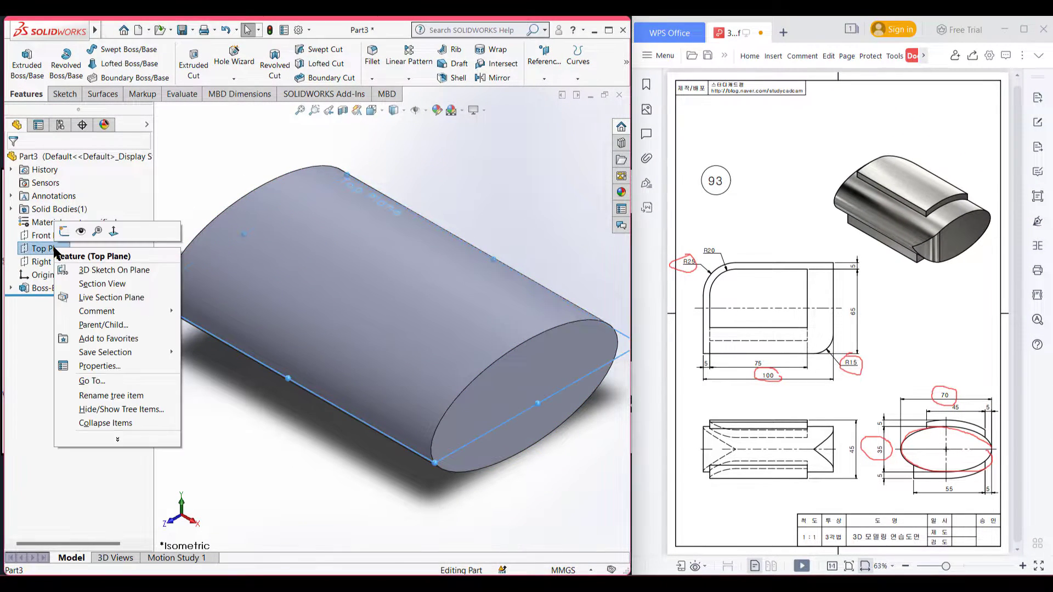
{"action": "left_click", "coordinate": [65, 232]}
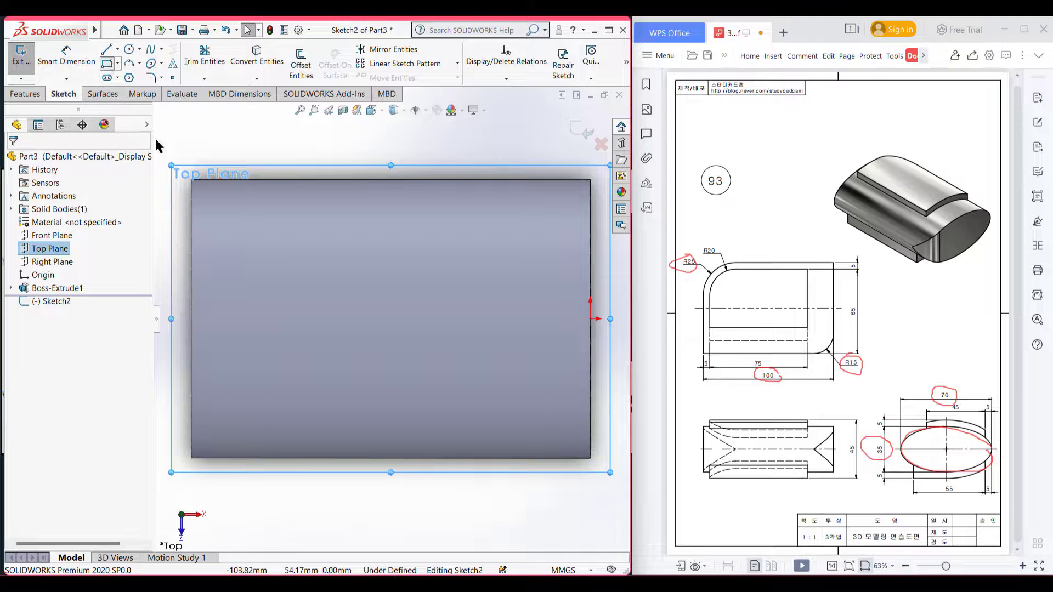
{"action": "left_click", "coordinate": [192, 458]}
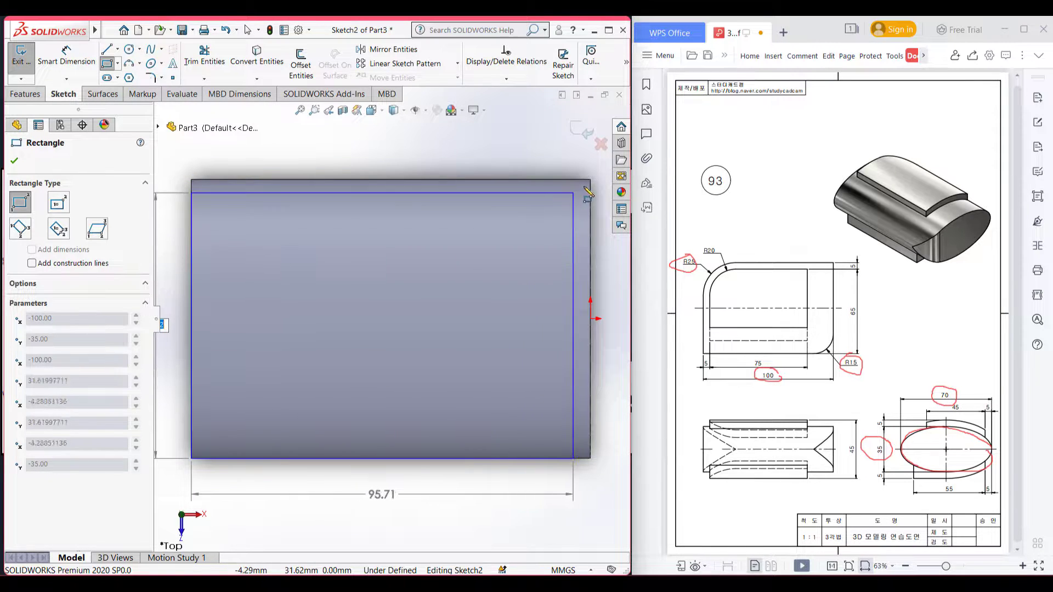
{"action": "left_click", "coordinate": [591, 180]}
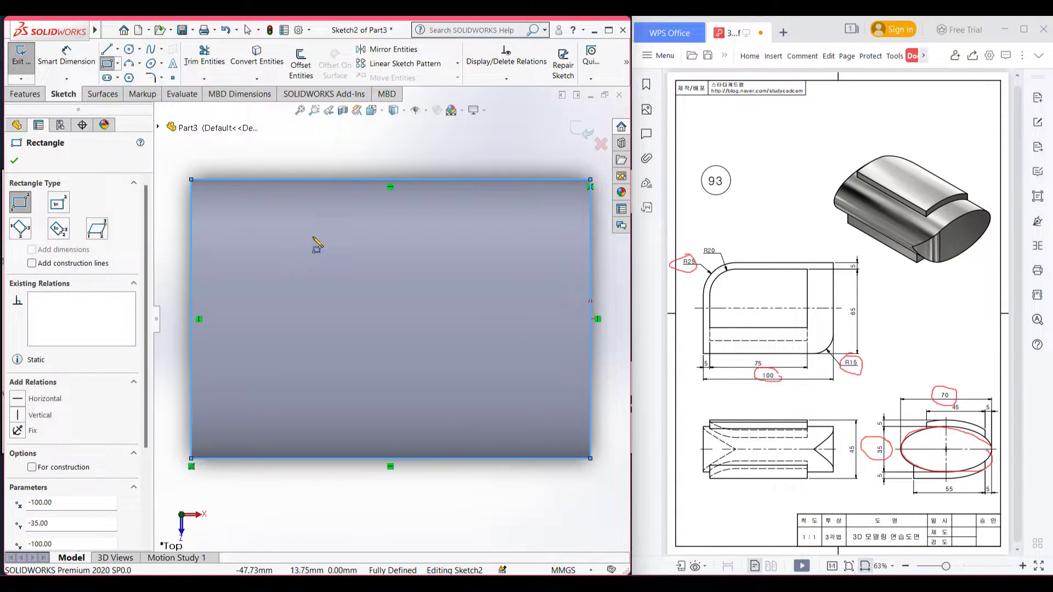
{"action": "left_click", "coordinate": [15, 161]}
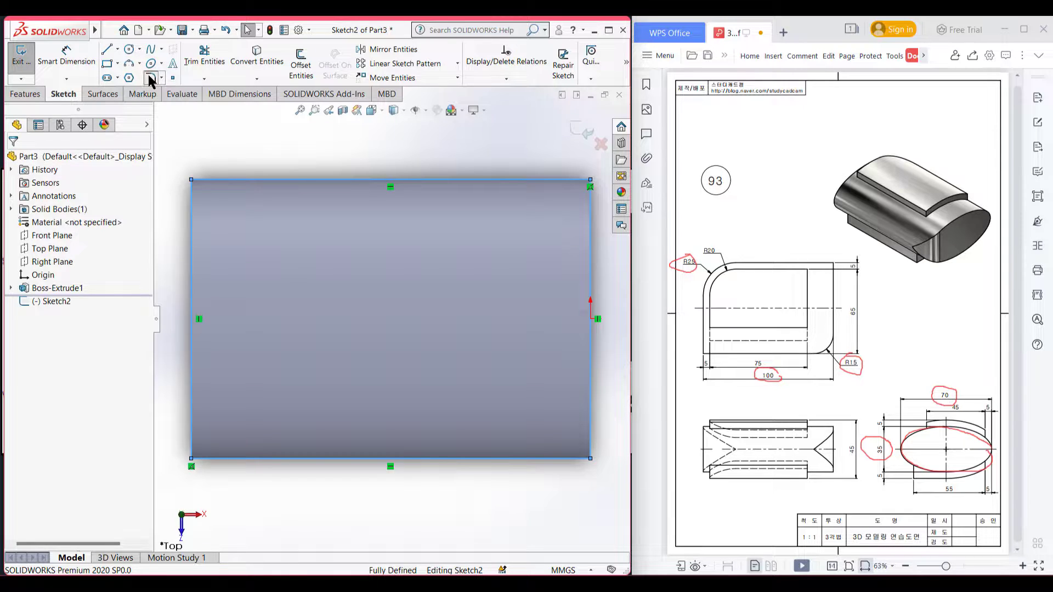
Fillet the rectangle's upper-left corner with a 25 mm radius and its lower-right corner with a 15 mm radius
{"action": "left_click", "coordinate": [151, 78]}
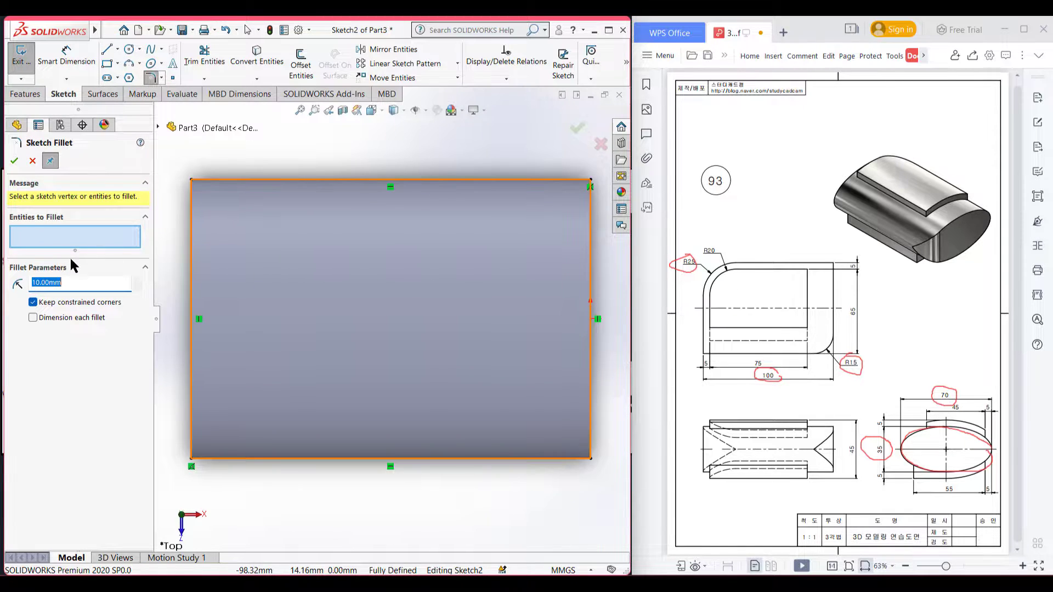
{"action": "type", "text": "25"}
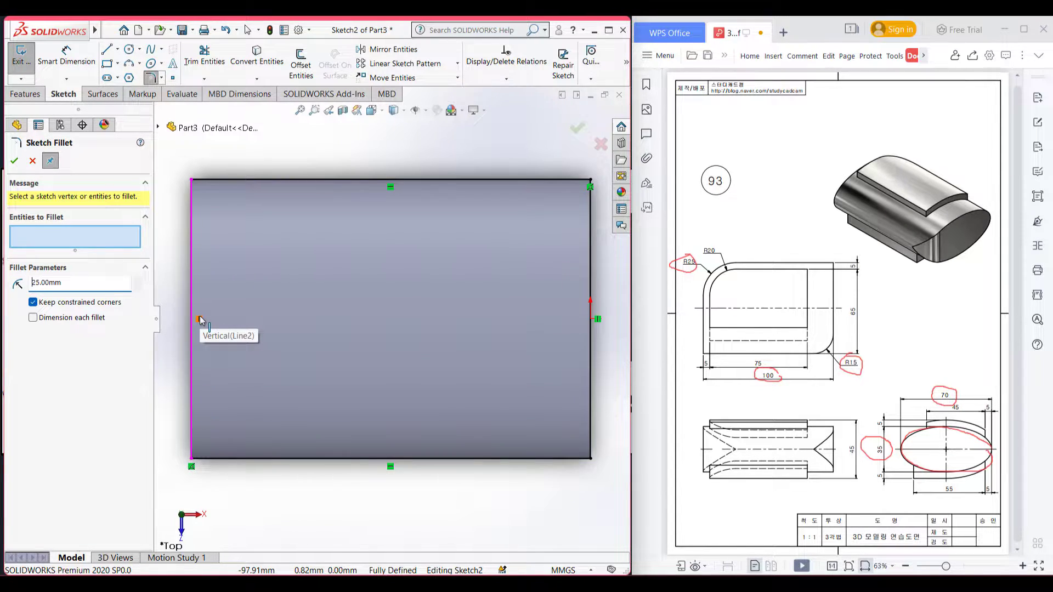
{"action": "left_click", "coordinate": [190, 179]}
{"action": "left_click", "coordinate": [14, 162]}
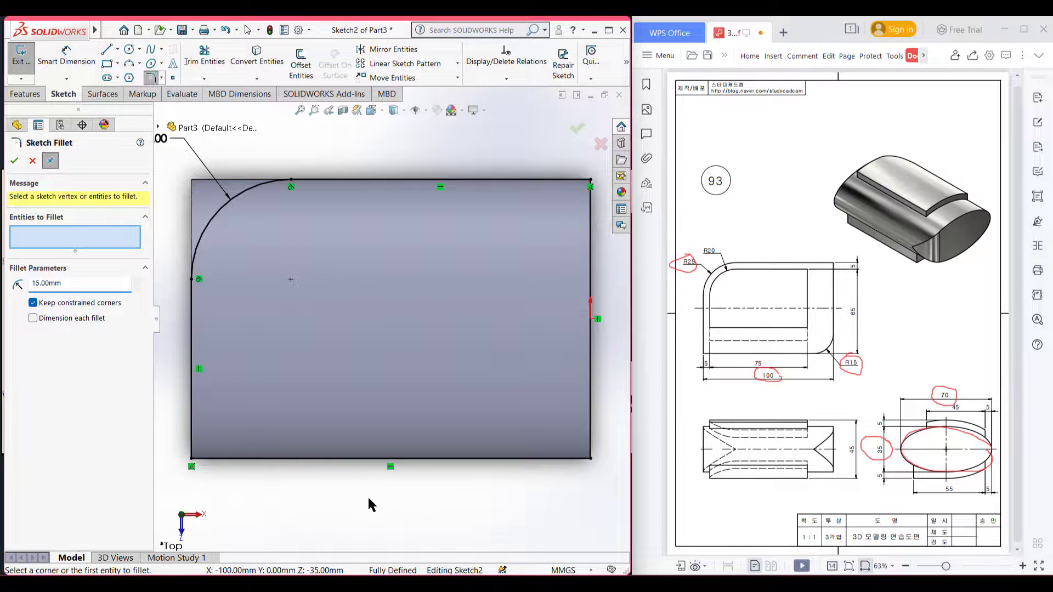
{"action": "left_click", "coordinate": [539, 457]}
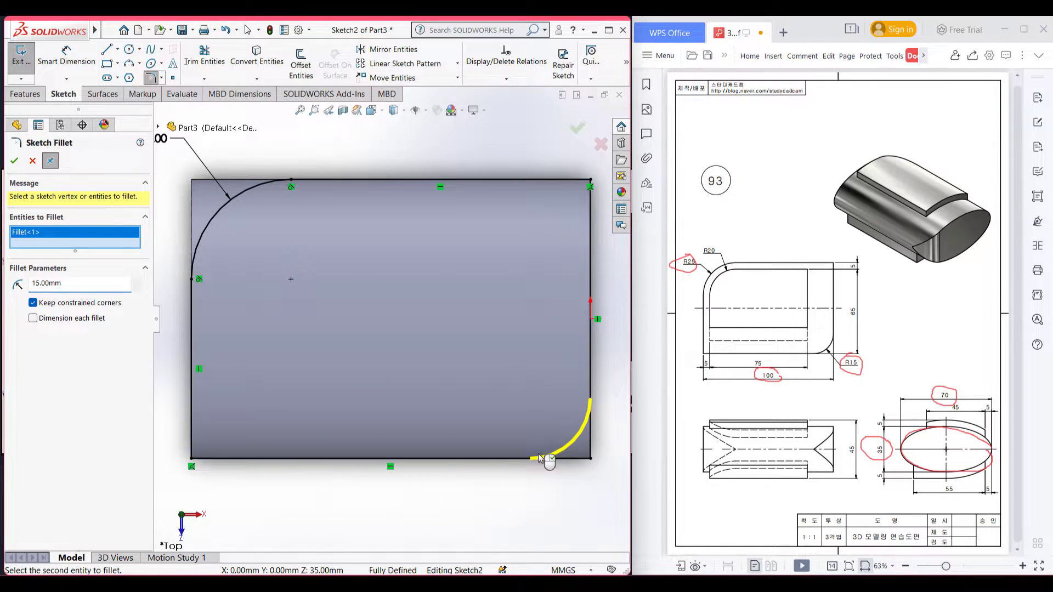
{"action": "left_click", "coordinate": [14, 163]}
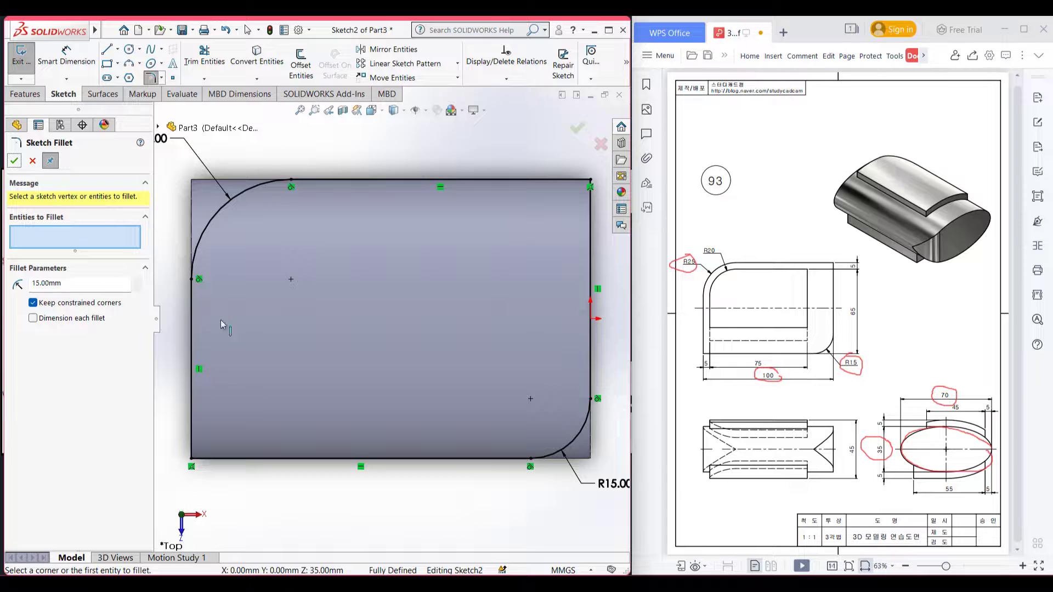
{"action": "left_click", "coordinate": [14, 162]}
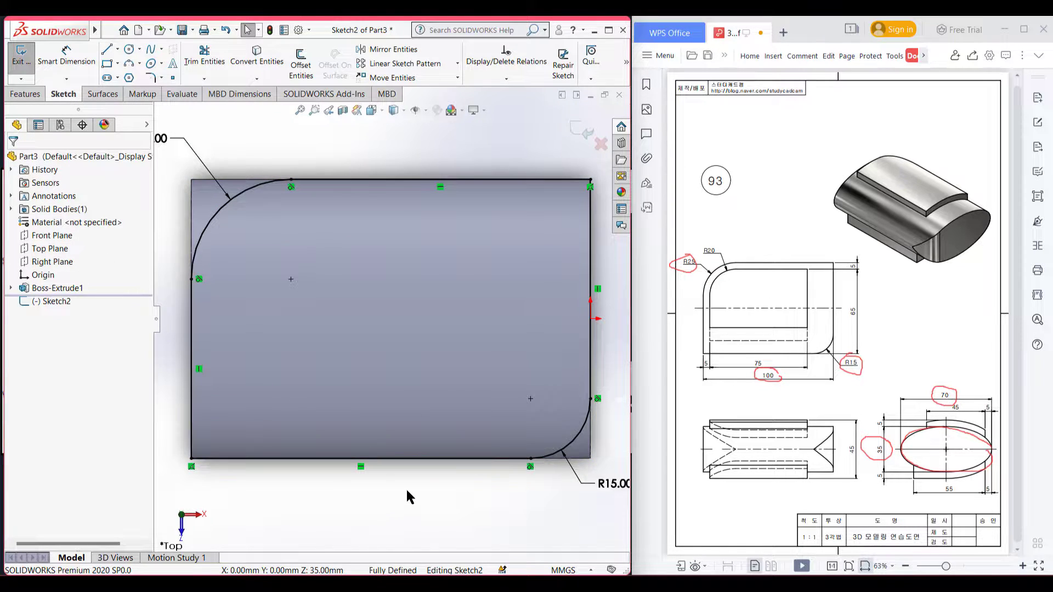
Trim away the rectangle's four straight sides with Power trim, keeping only the two fillet arcs
{"action": "right_click_drag", "start_coordinate": [407, 491], "coordinate": [401, 505]}
{"action": "right_click_drag", "start_coordinate": [384, 545], "coordinate": [378, 540]}
{"action": "mouse_move", "coordinate": [353, 494]}
{"action": "left_mouse_down"}
{"action": "mouse_move", "coordinate": [322, 461]}
{"action": "mouse_move", "coordinate": [199, 395]}
{"action": "left_mouse_up"}
{"action": "mouse_move", "coordinate": [411, 207]}
{"action": "left_mouse_down"}
{"action": "mouse_move", "coordinate": [413, 196]}
{"action": "mouse_move", "coordinate": [605, 306]}
{"action": "left_mouse_up"}
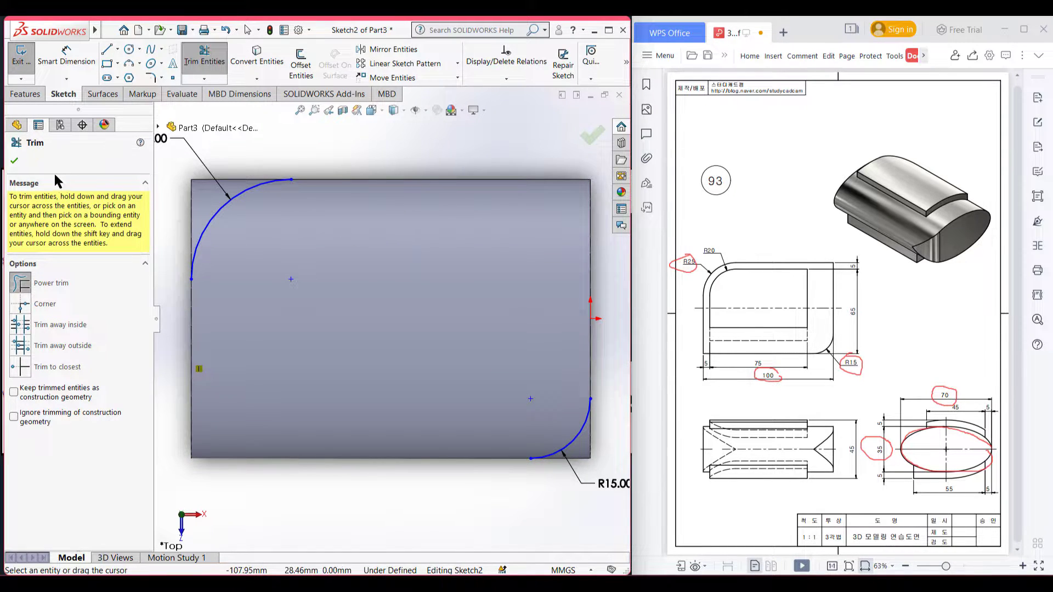
{"action": "left_click", "coordinate": [14, 161]}
Close both corner arcs with horizontal and vertical lines meeting at the body's upper-left and lower-right corners
{"action": "left_click", "coordinate": [107, 49]}
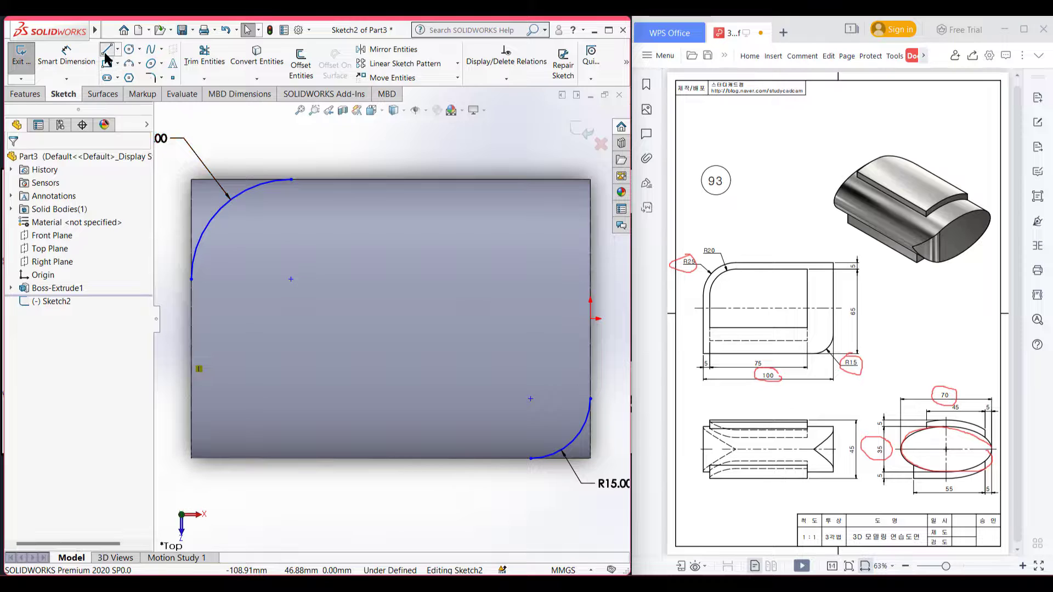
{"action": "left_click", "coordinate": [291, 180]}
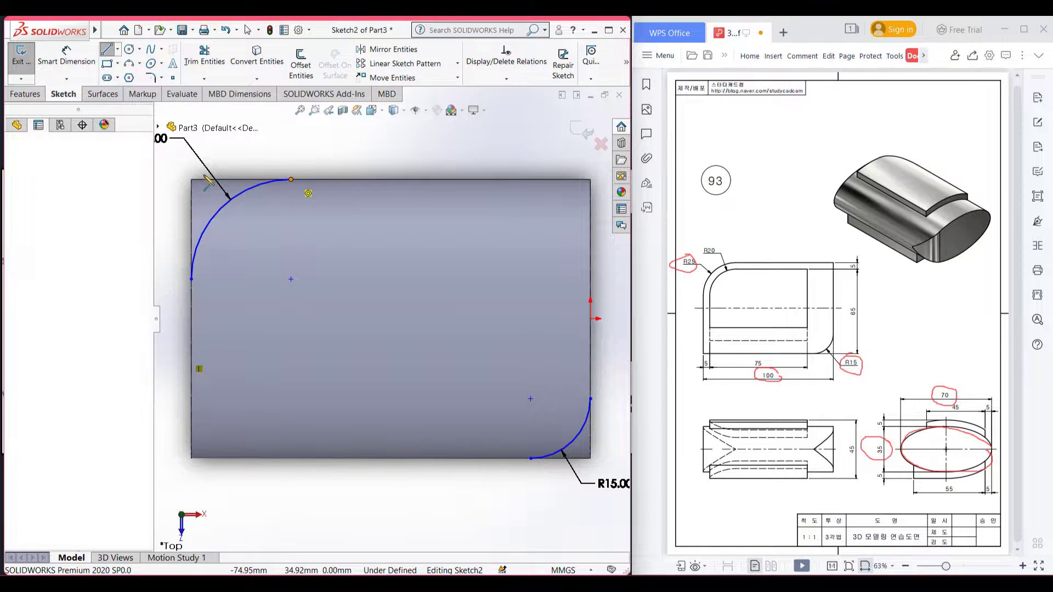
{"action": "left_click", "coordinate": [191, 179]}
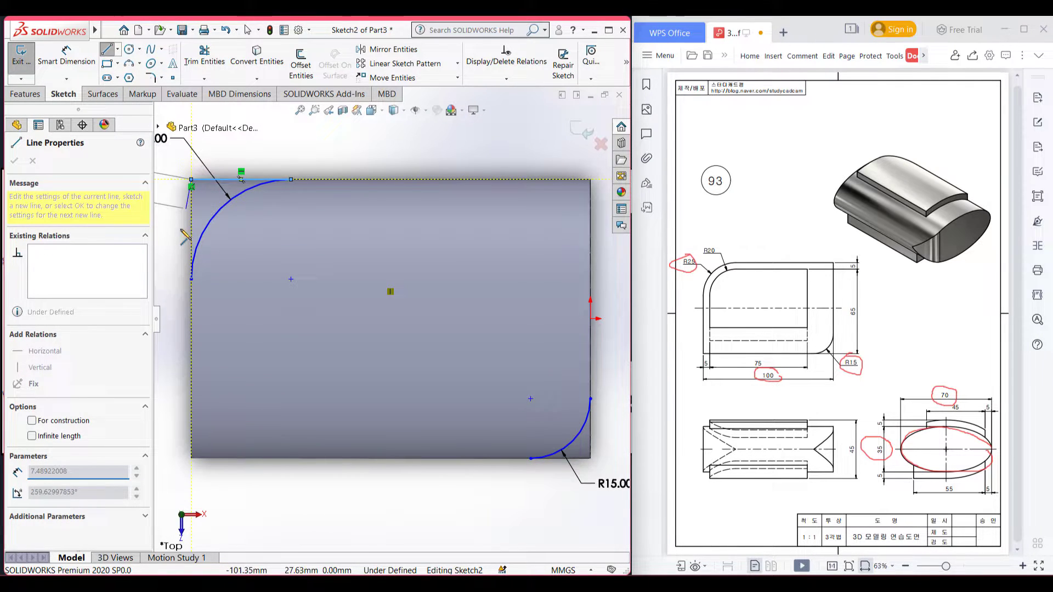
{"action": "left_click", "coordinate": [192, 279]}
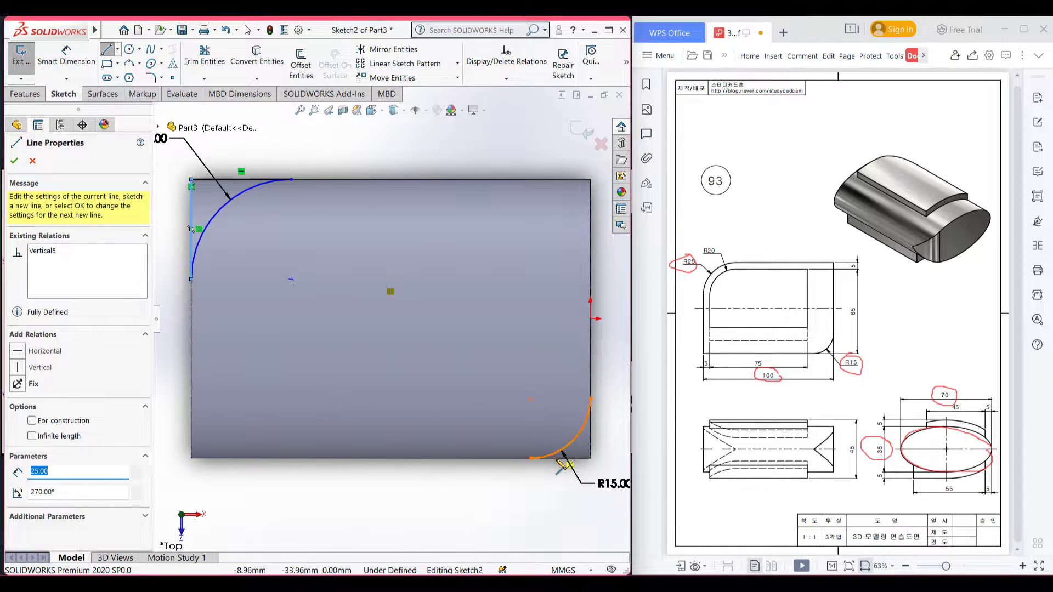
{"action": "left_click", "coordinate": [531, 458]}
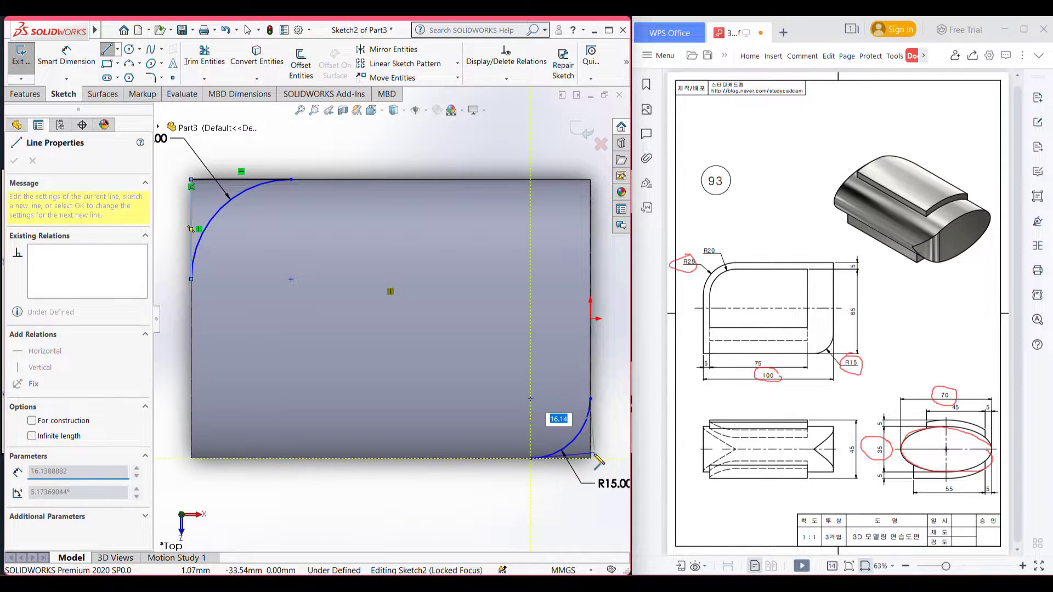
{"action": "left_click", "coordinate": [591, 459]}
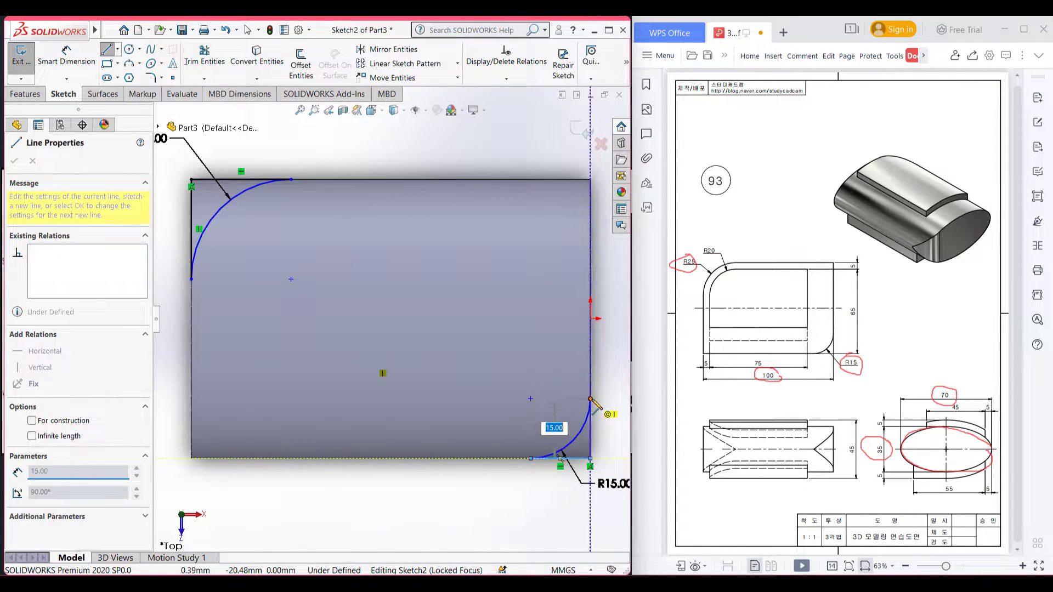
{"action": "left_click", "coordinate": [591, 400]}
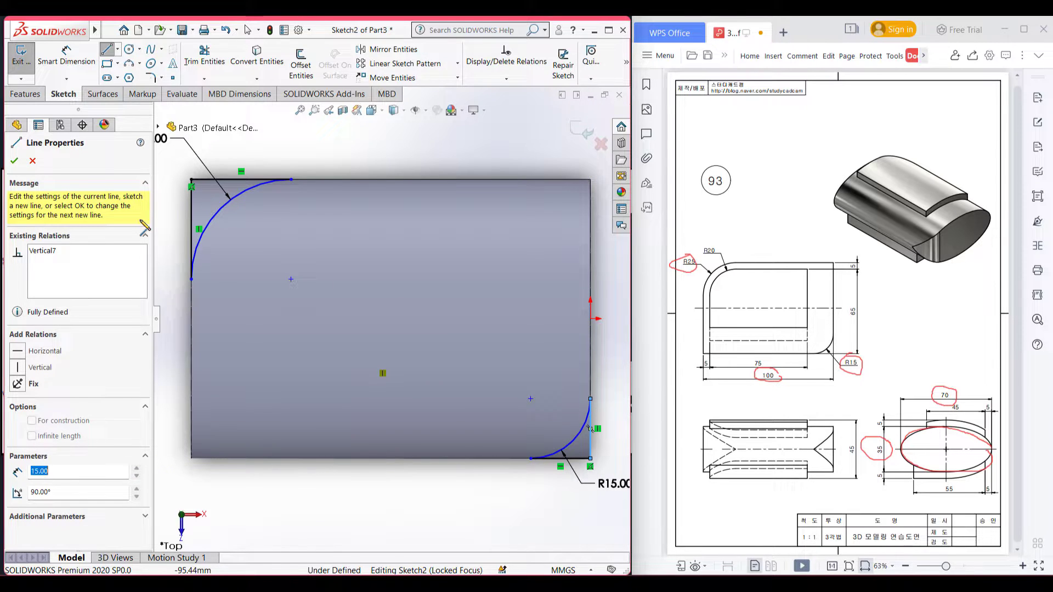
{"action": "left_click", "coordinate": [14, 161]}
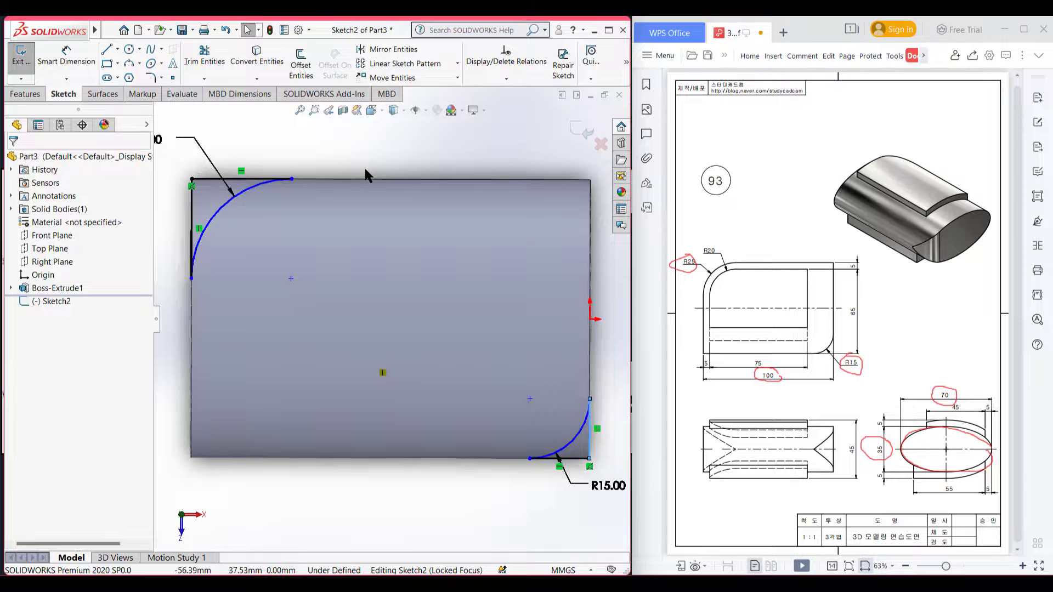
Cut both closed corner profiles out of the elliptical body with an Extruded Cut set to Through All - Both
{"action": "key", "text": "ctrl+7"}
{"action": "left_click", "coordinate": [25, 94]}
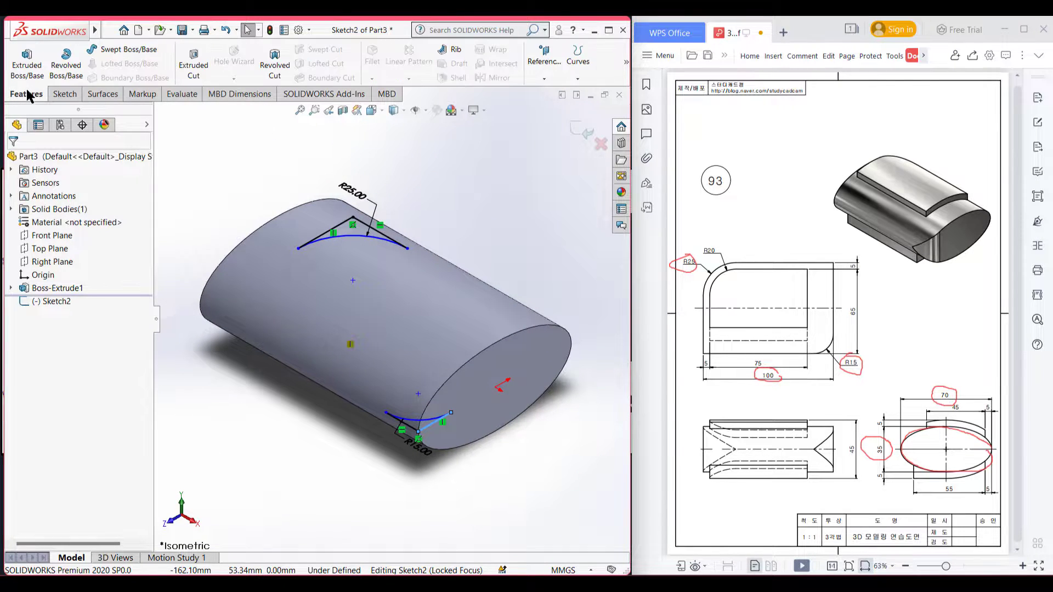
{"action": "left_click", "coordinate": [194, 64]}
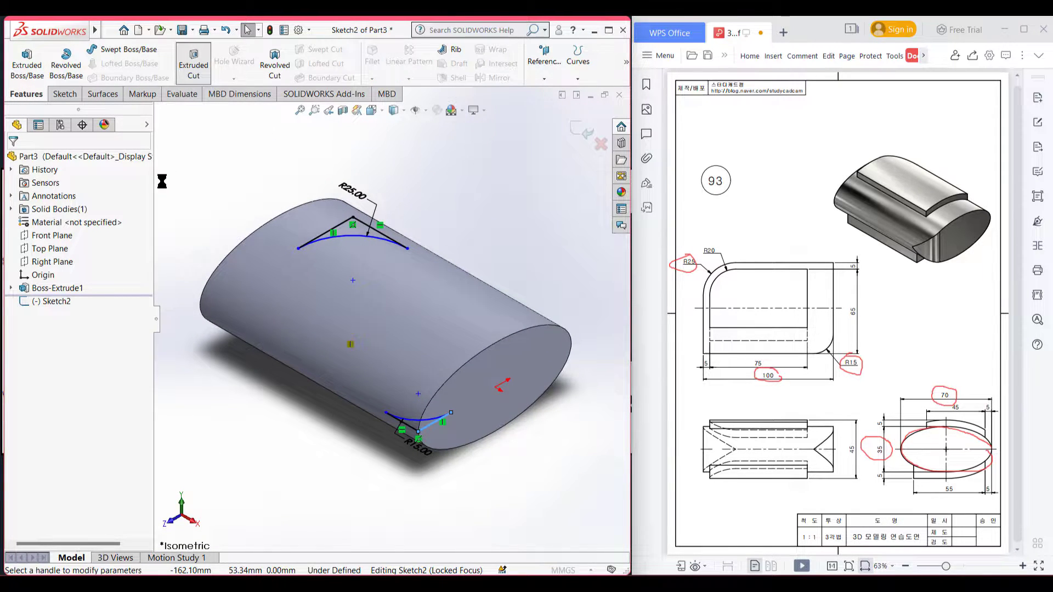
{"action": "left_click", "coordinate": [85, 236]}
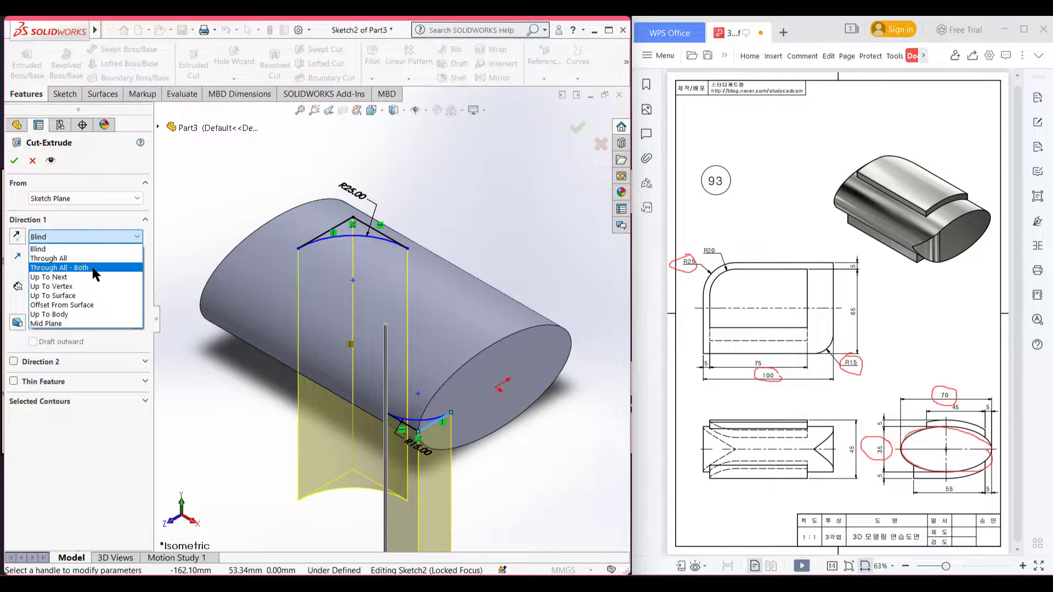
{"action": "left_click", "coordinate": [91, 263]}
{"action": "left_click", "coordinate": [14, 160]}
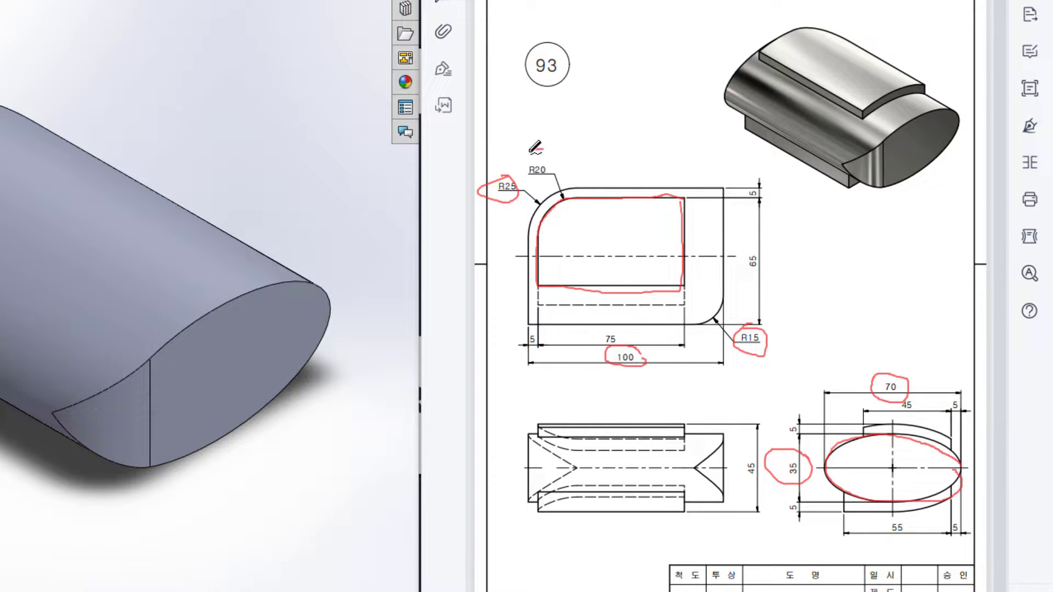
Mark the R20 radius, raised pad and 5 mm margins on the reference drawing, and start a sketch on the Top Plane
{"action": "left_click_drag", "start_coordinate": [544, 142], "coordinate": [547, 174]}
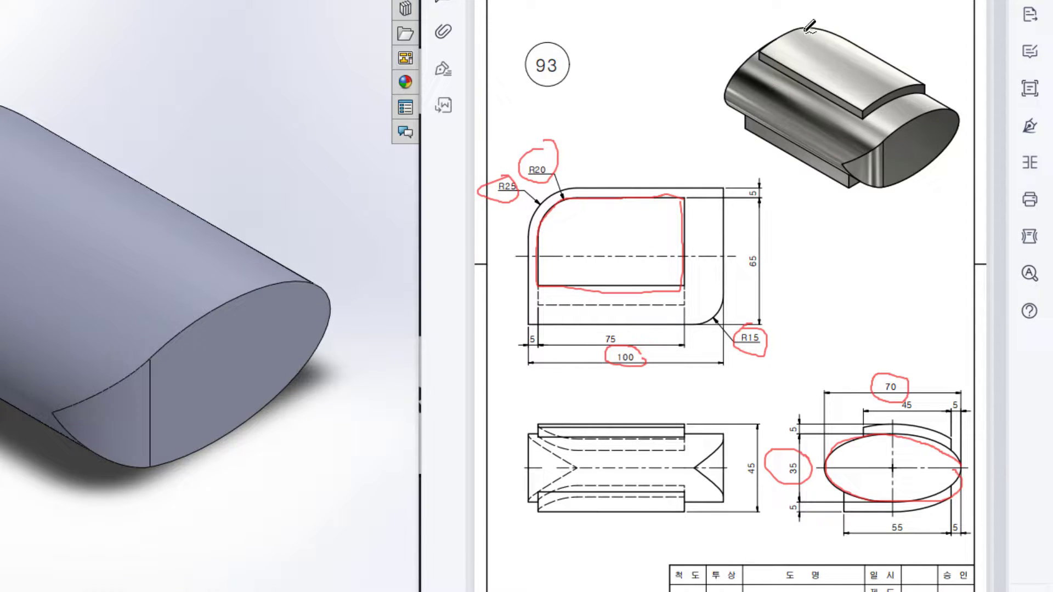
{"action": "mouse_move", "coordinate": [838, 8]}
{"action": "left_mouse_down"}
{"action": "mouse_move", "coordinate": [768, 90]}
{"action": "mouse_move", "coordinate": [891, 46]}
{"action": "mouse_move", "coordinate": [845, 11]}
{"action": "left_mouse_up"}
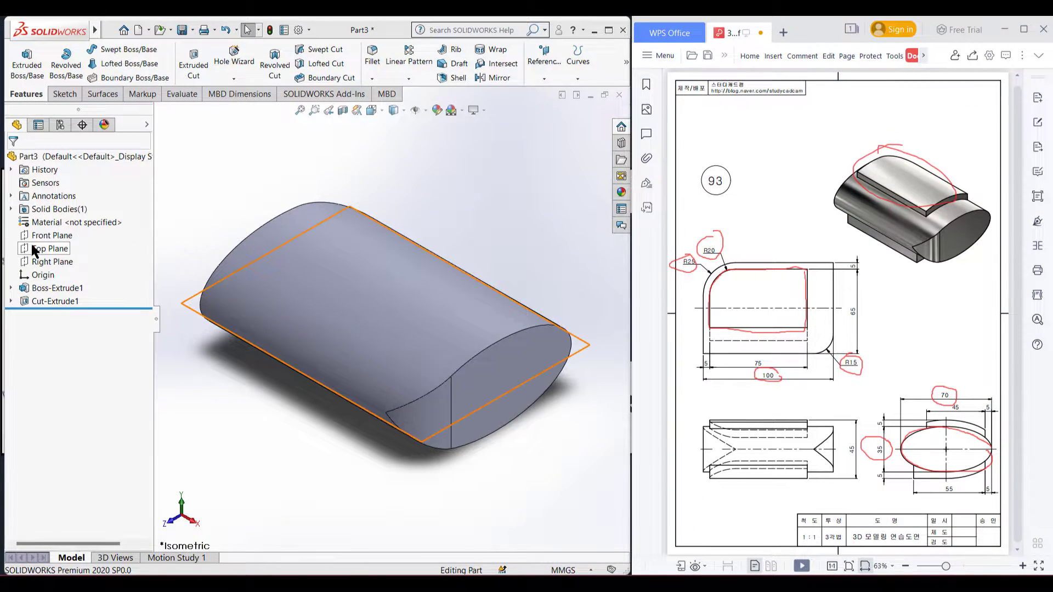
{"action": "left_click", "coordinate": [36, 249]}
{"action": "right_click", "coordinate": [36, 251]}
{"action": "left_click", "coordinate": [33, 237]}
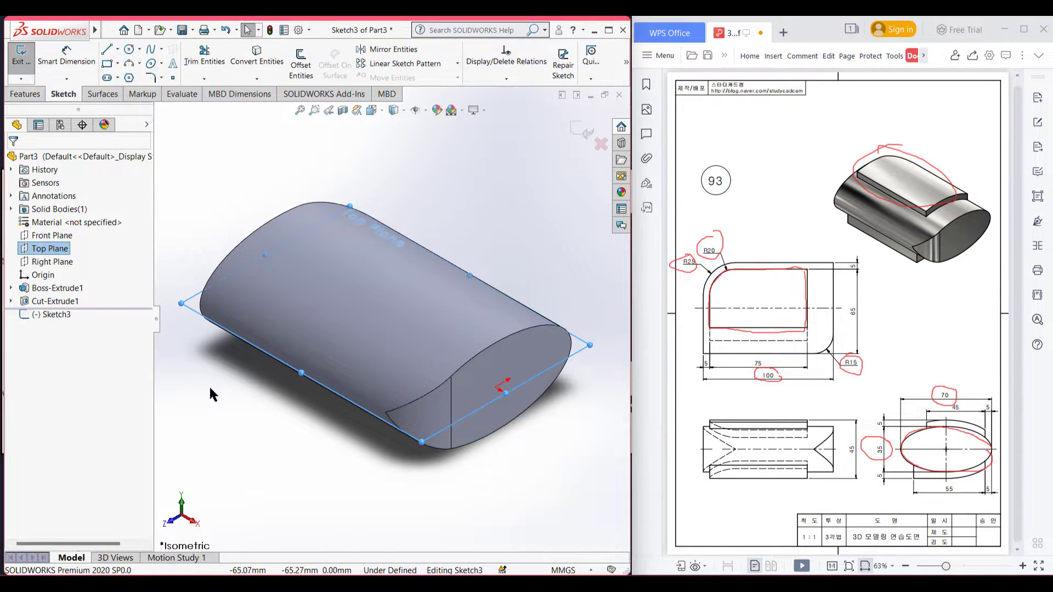
{"action": "key", "text": "ctrl+8"}
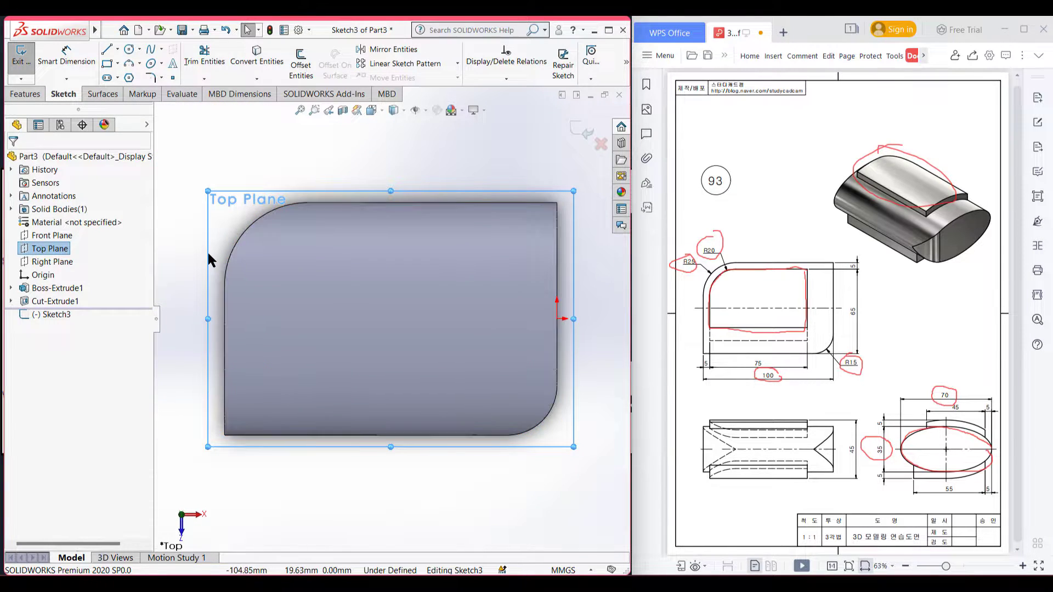
{"action": "left_click", "coordinate": [399, 170]}
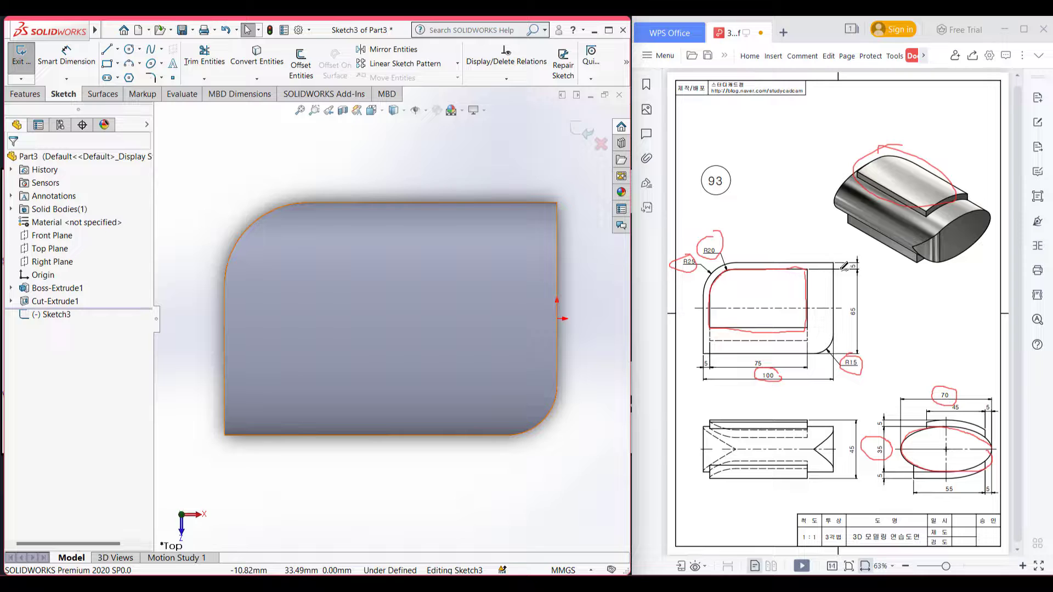
{"action": "left_click_drag", "start_coordinate": [797, 262], "coordinate": [823, 262]}
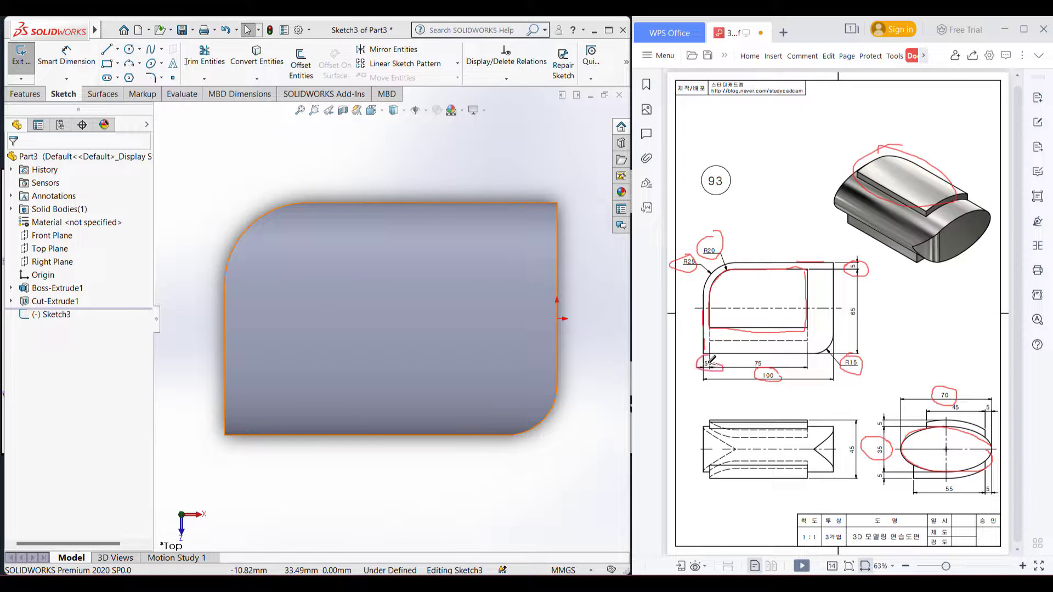
Offset the body's left edge, R25 corner arc and upper edge inward by 5 mm using the Reverse option
{"action": "left_click", "coordinate": [302, 65]}
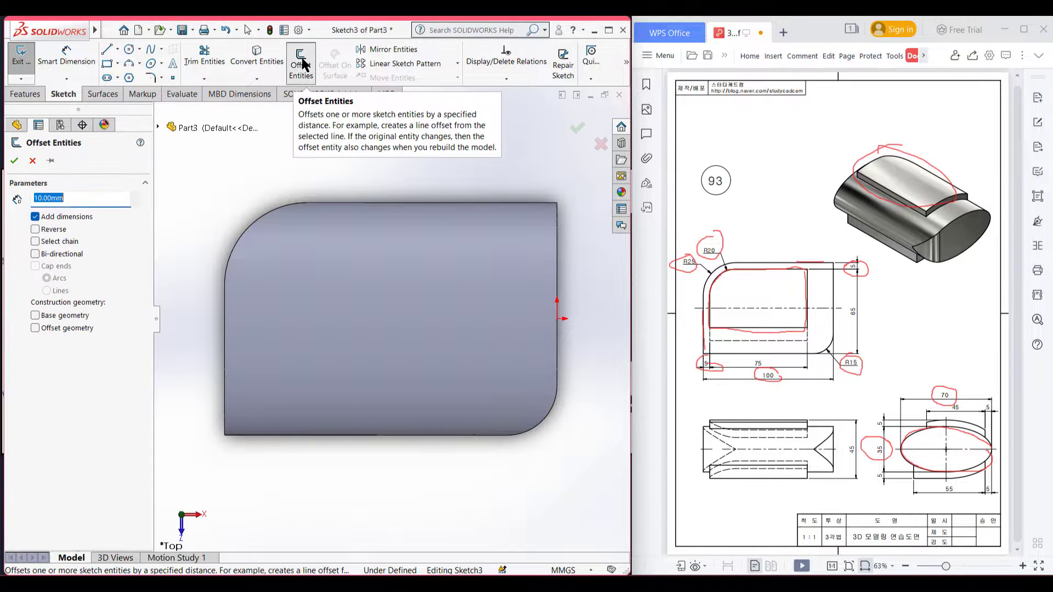
{"action": "type", "text": "5"}
{"action": "key", "text": "Return"}
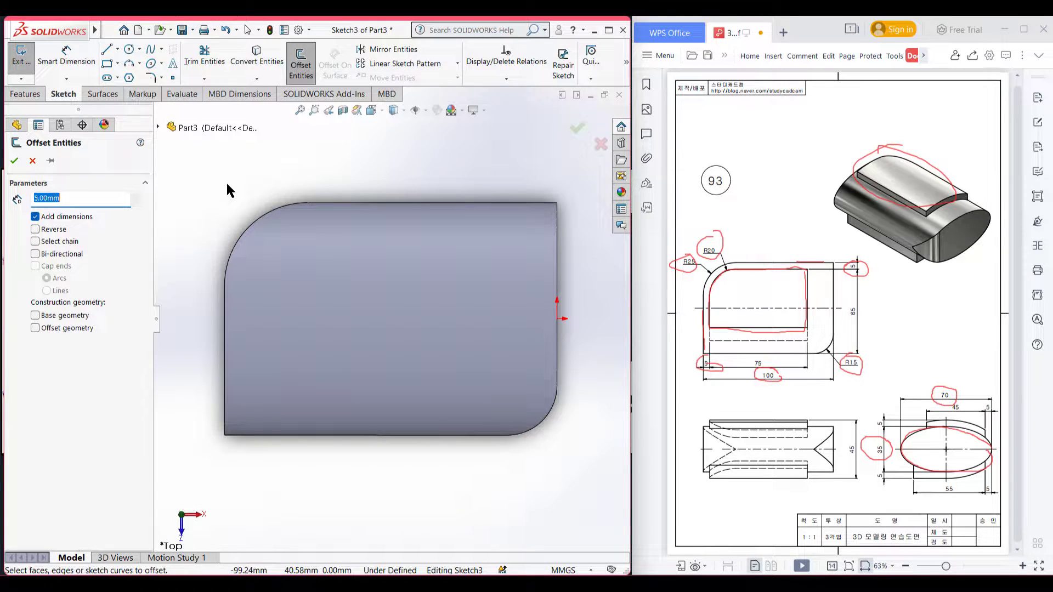
{"action": "left_click", "coordinate": [224, 349]}
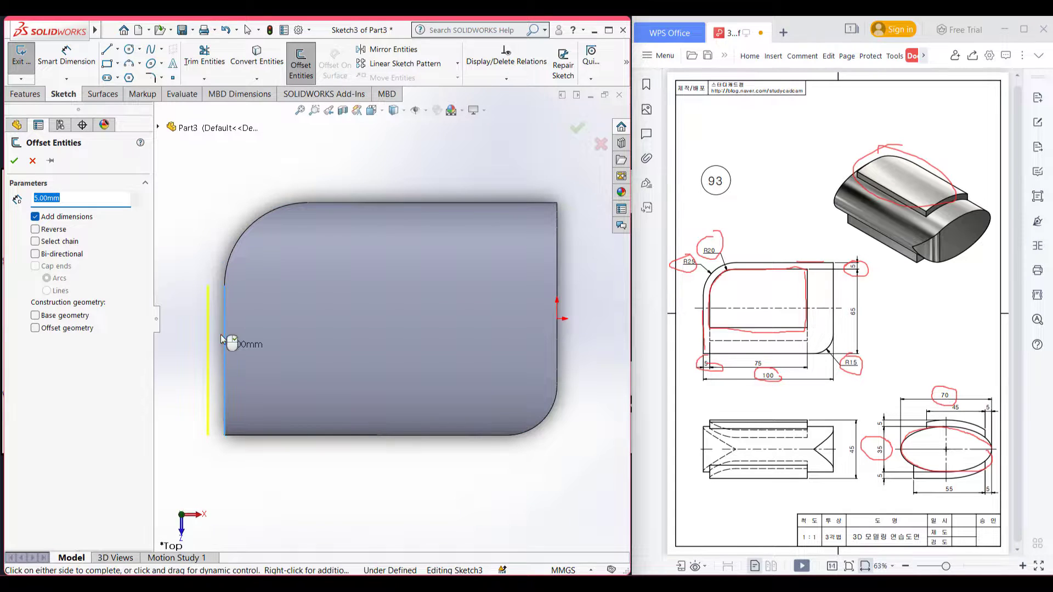
{"action": "left_click", "coordinate": [331, 203]}
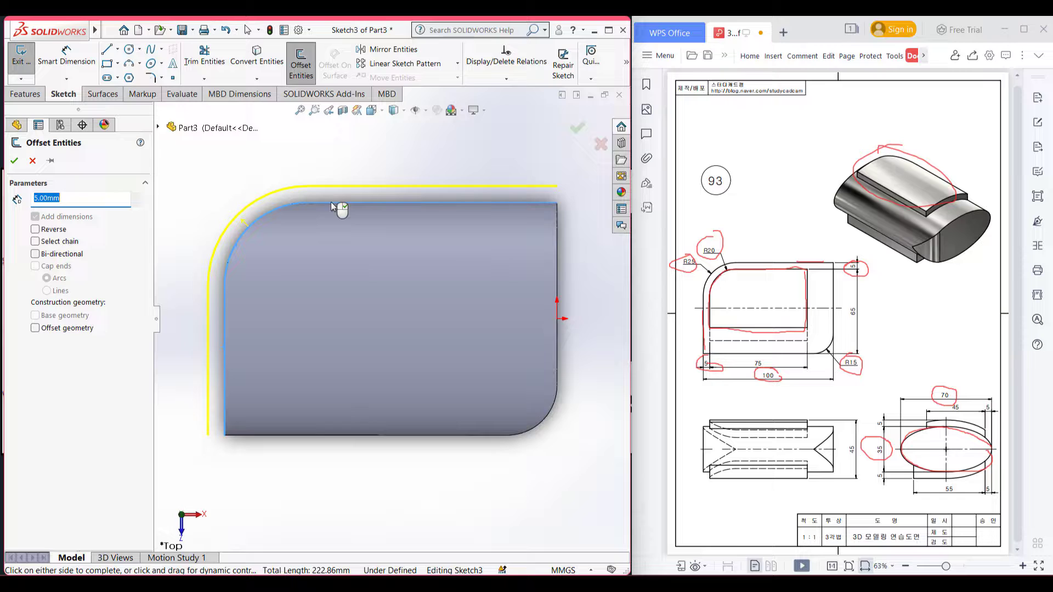
{"action": "left_click", "coordinate": [36, 230]}
{"action": "left_click", "coordinate": [14, 161]}
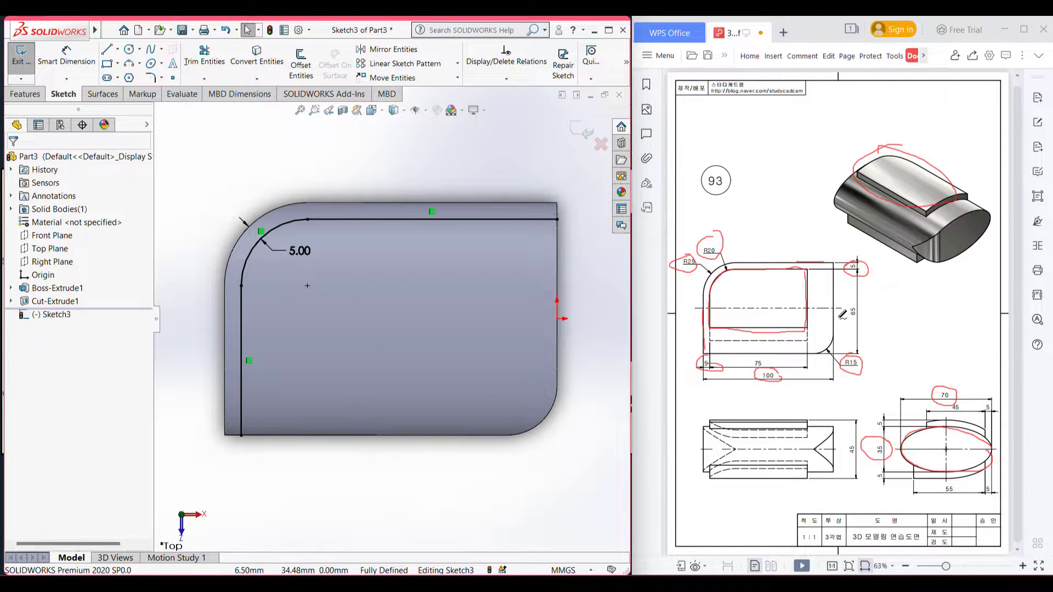
Mark the gap between the pad and the body's right edge on the drawing, and place a sketch point on the upper offset line
{"action": "left_click_drag", "start_coordinate": [809, 294], "coordinate": [831, 295]}
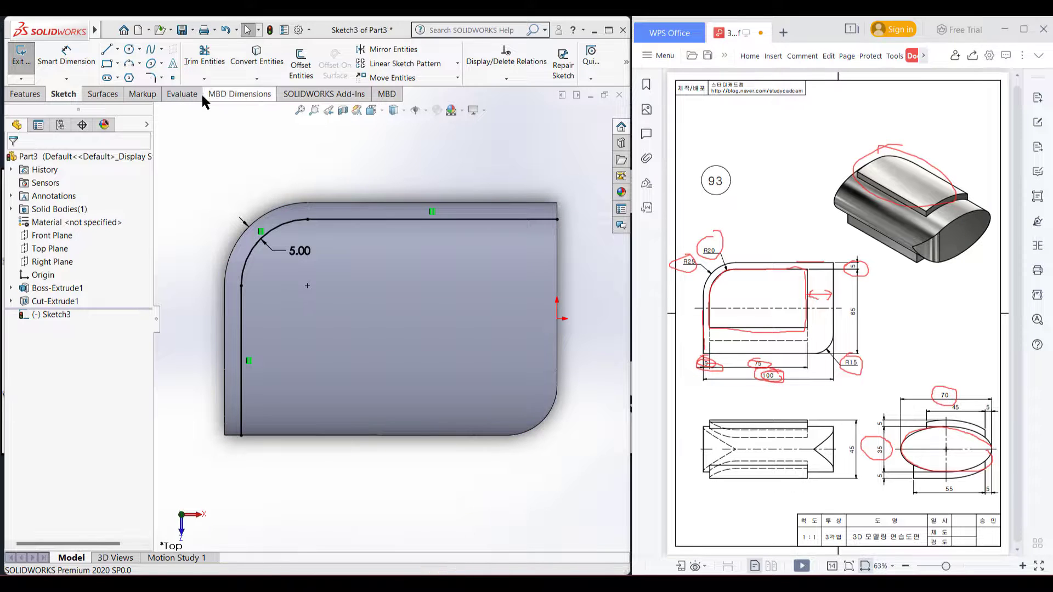
{"action": "left_click", "coordinate": [173, 77]}
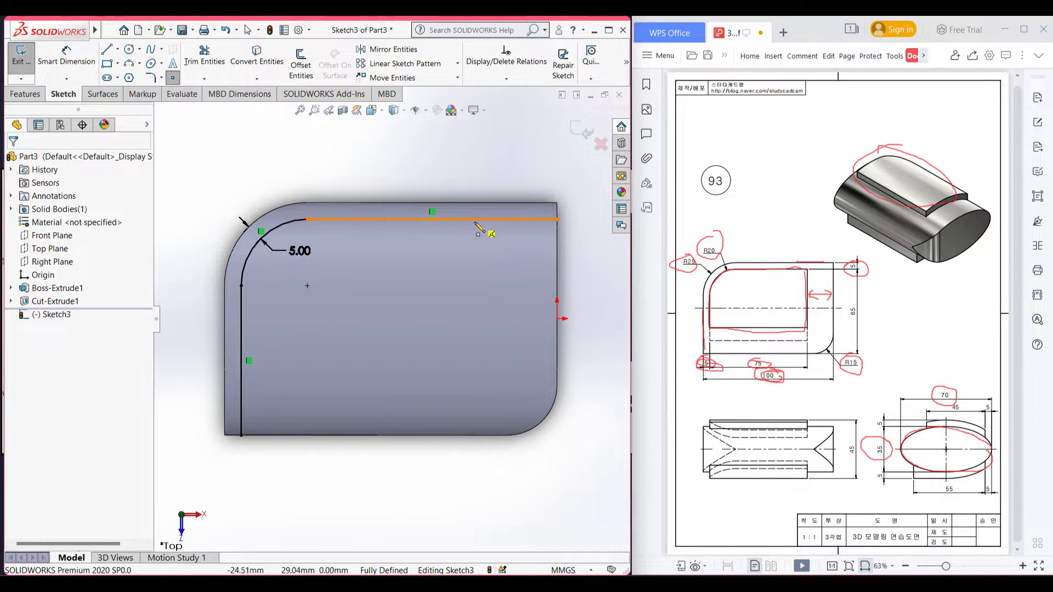
{"action": "left_click", "coordinate": [470, 220]}
Dimension the sketch point's horizontal distance to the body's right edge as 100-75-5, giving 20 mm
{"action": "right_click_drag", "start_coordinate": [501, 188], "coordinate": [495, 143]}
{"action": "left_click", "coordinate": [469, 219]}
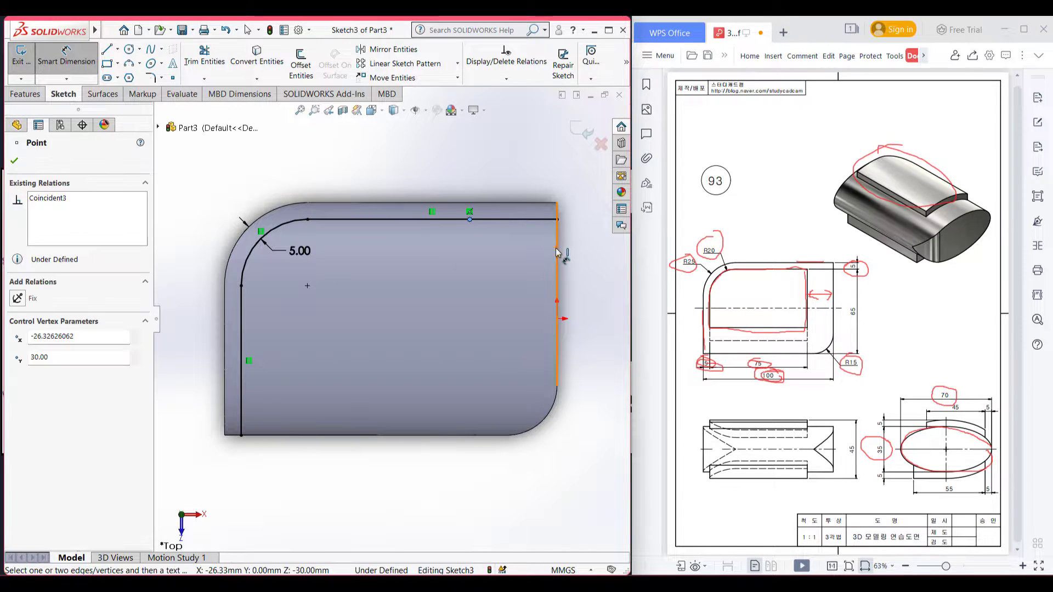
{"action": "left_click", "coordinate": [558, 269]}
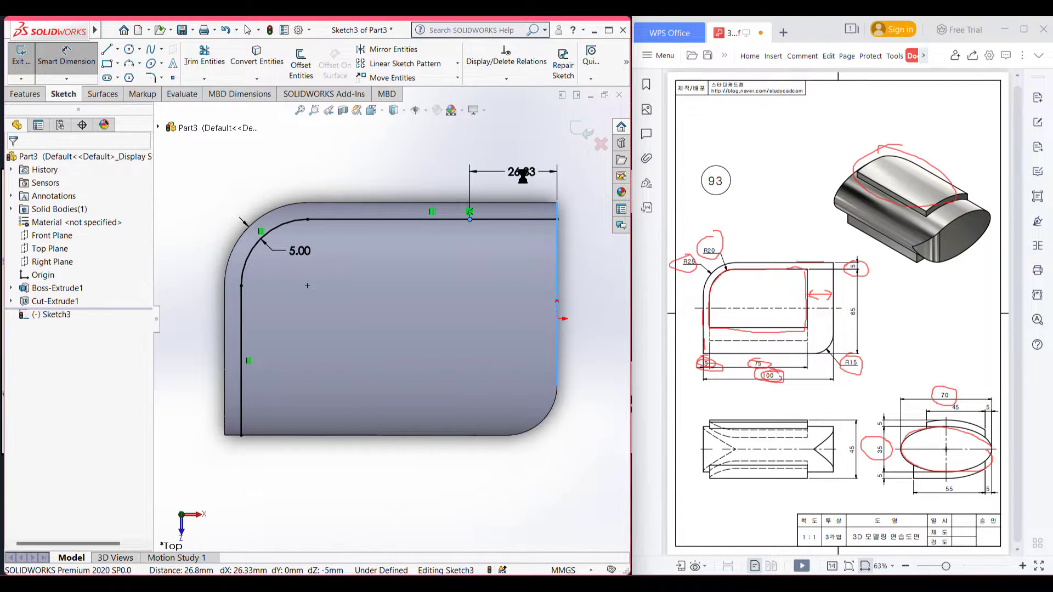
{"action": "left_click", "coordinate": [524, 176]}
{"action": "type", "text": "100"}
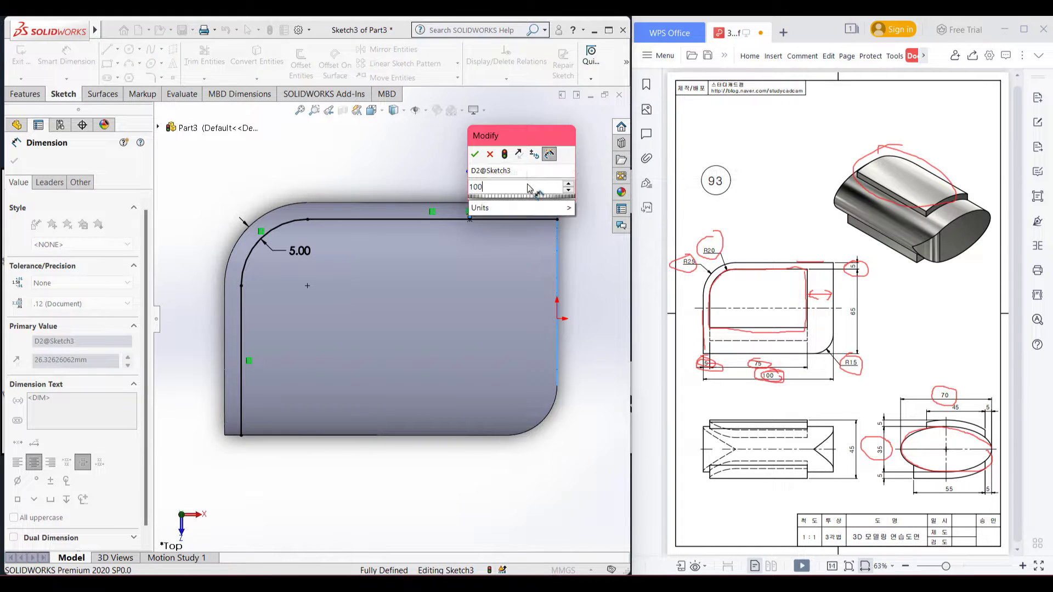
{"action": "type", "text": "-75-5"}
{"action": "key", "text": "Return"}
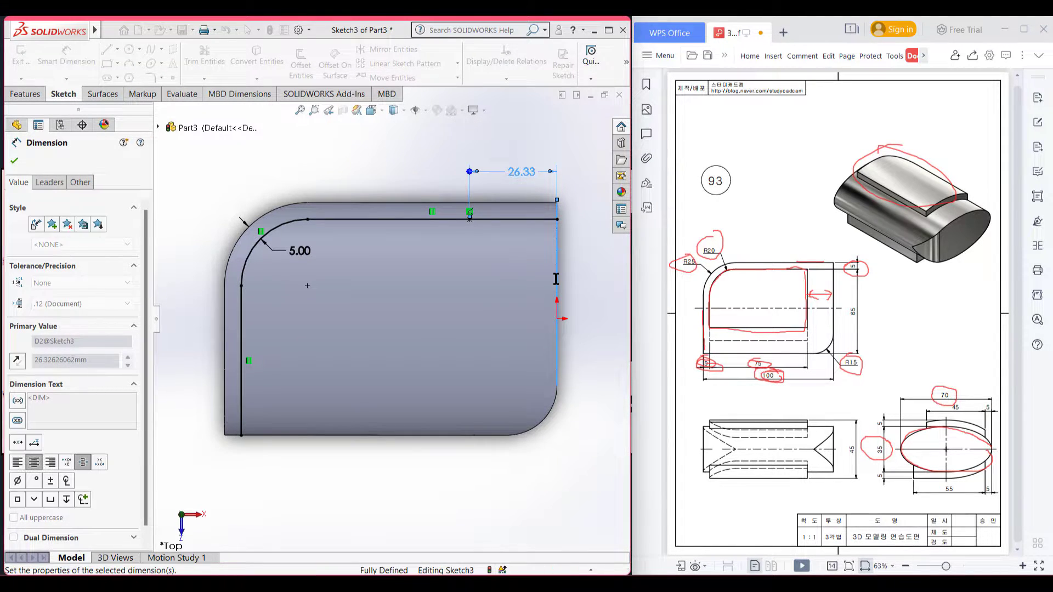
{"action": "left_click", "coordinate": [14, 160]}
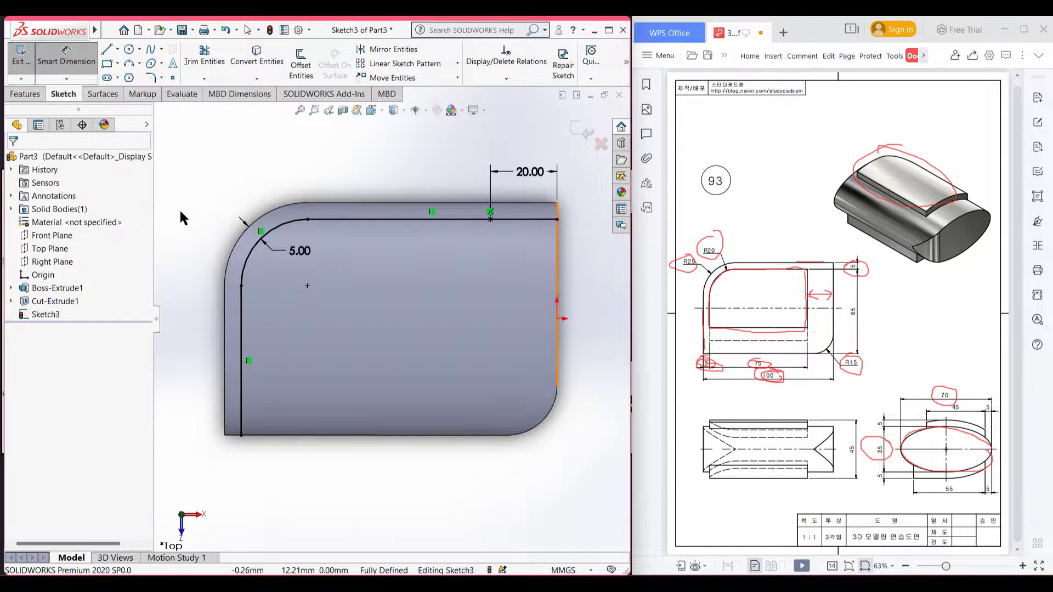
Mark the gap below the pad on the reference drawing, and place a sketch point on the lower part of the left offset line
{"action": "left_click_drag", "start_coordinate": [782, 331], "coordinate": [781, 344]}
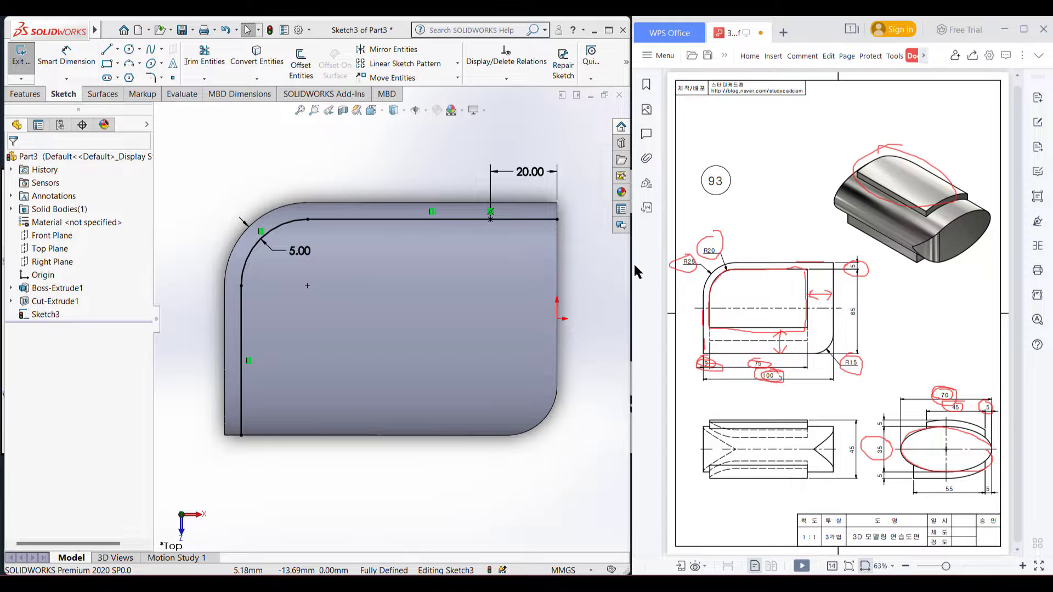
{"action": "left_click", "coordinate": [173, 77]}
{"action": "left_click", "coordinate": [242, 389]}
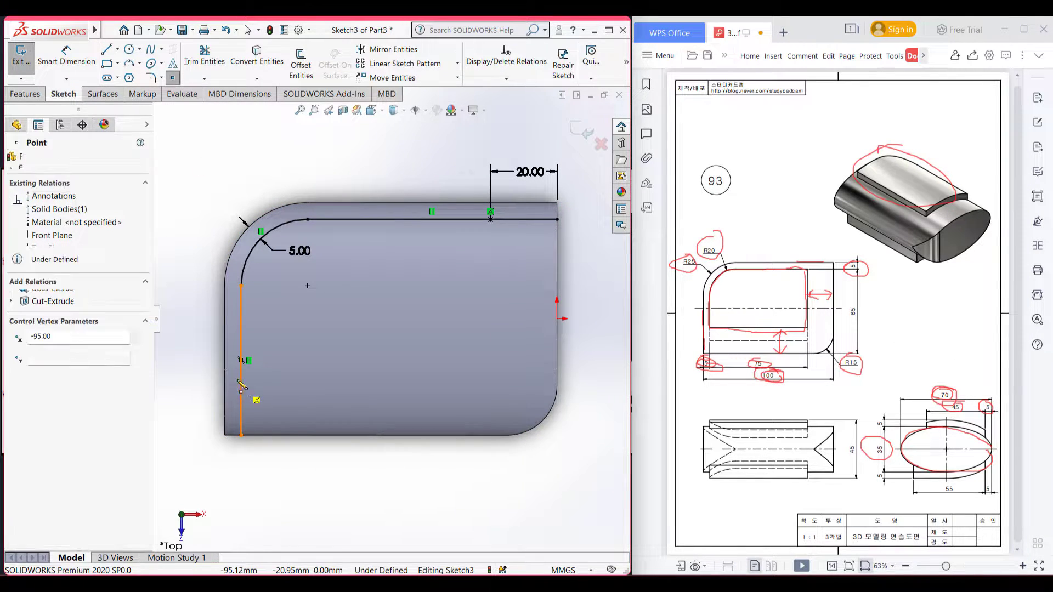
Dimension the new point's vertical distance to the body's lower edge as 70-45-5, giving 20 mm
{"action": "left_click", "coordinate": [67, 55]}
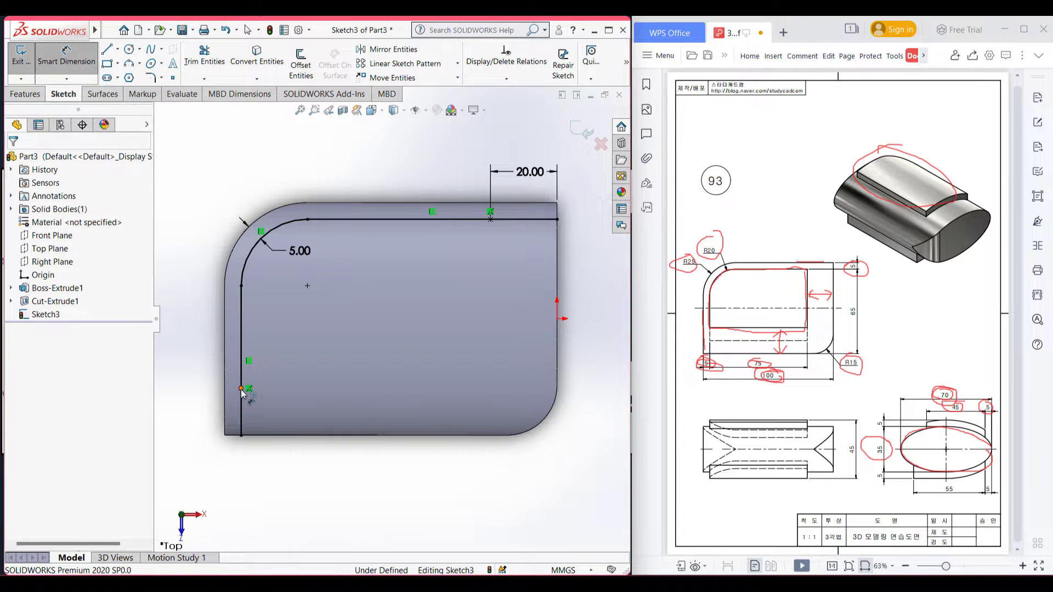
{"action": "left_click", "coordinate": [242, 389]}
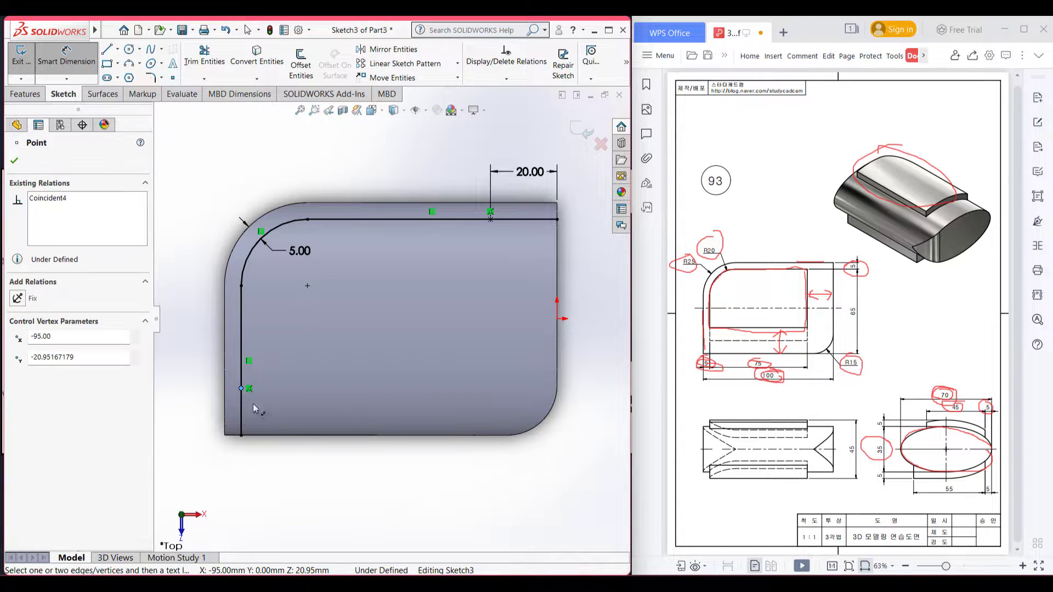
{"action": "left_click", "coordinate": [281, 435]}
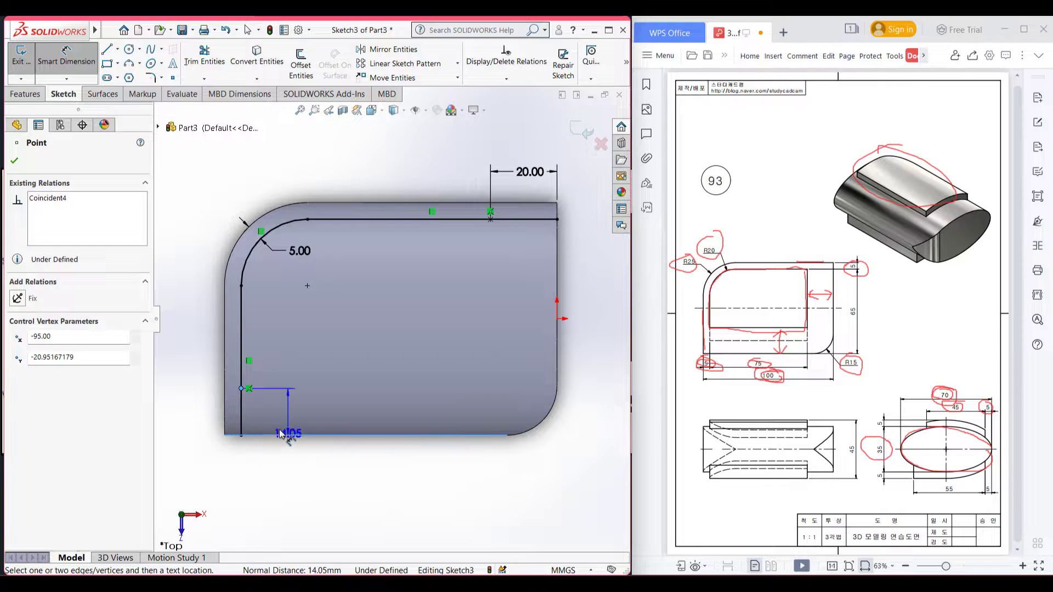
{"action": "left_click", "coordinate": [206, 413]}
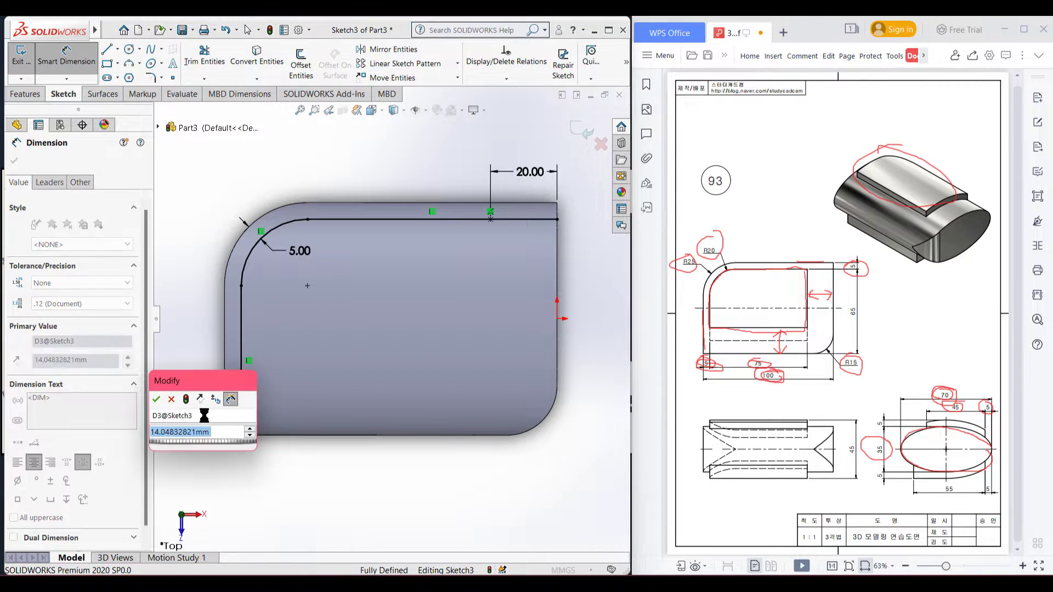
{"action": "type", "text": "70"}
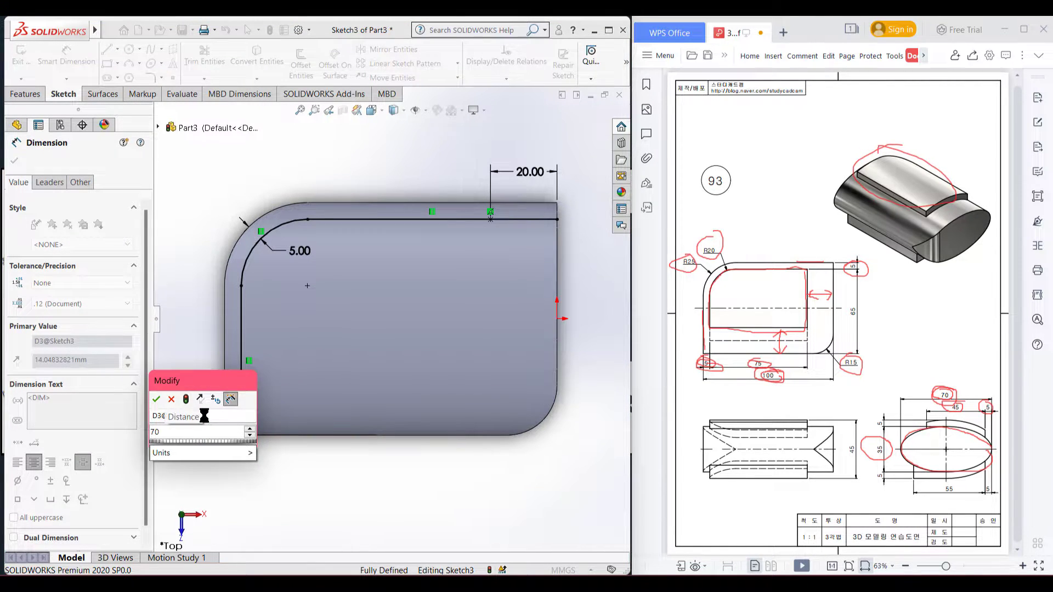
{"action": "type", "text": "-45-5"}
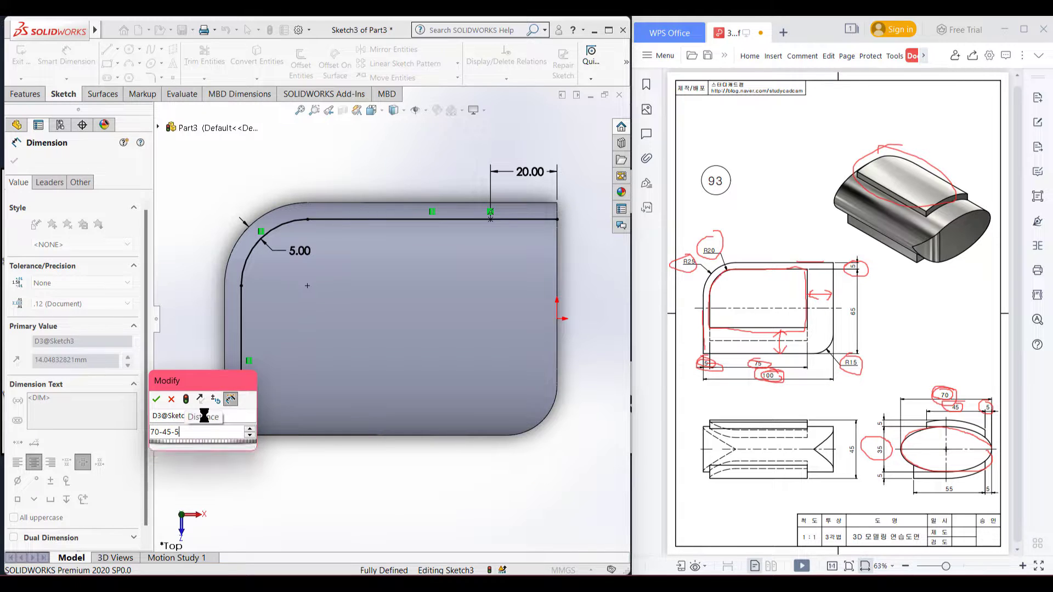
{"action": "key", "text": "Return"}
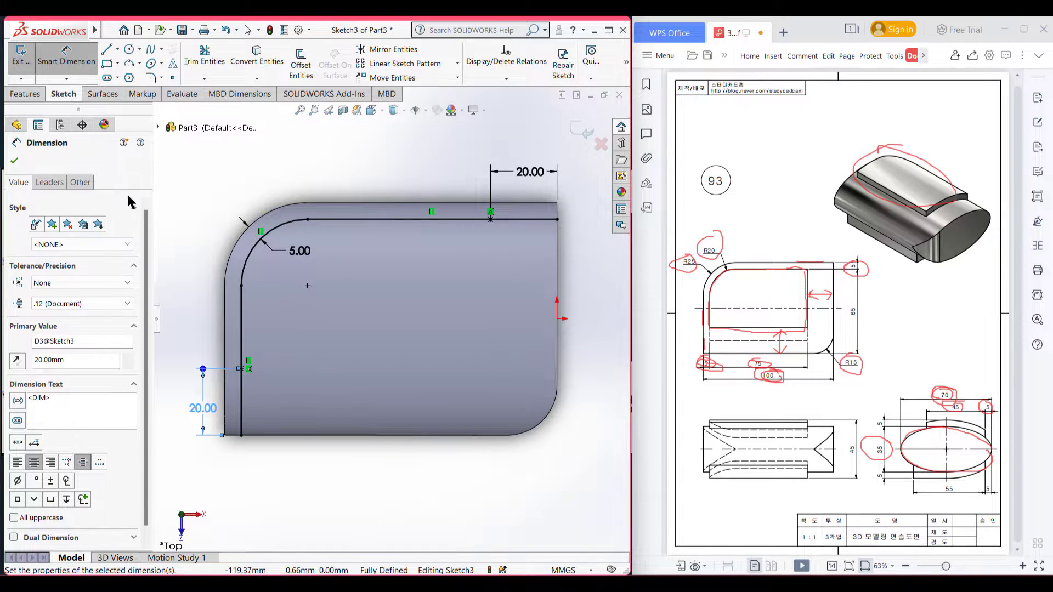
{"action": "left_click", "coordinate": [14, 160]}
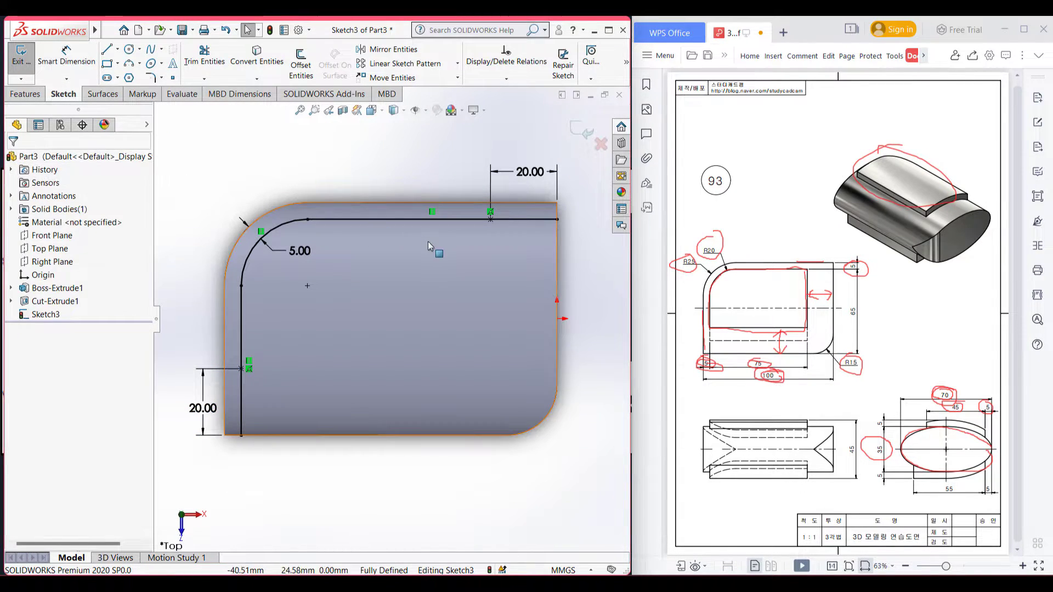
Close the pad profile with a horizontal and a vertical line between the two points, and trim the offset lines extending beyond them
{"action": "left_click", "coordinate": [107, 49]}
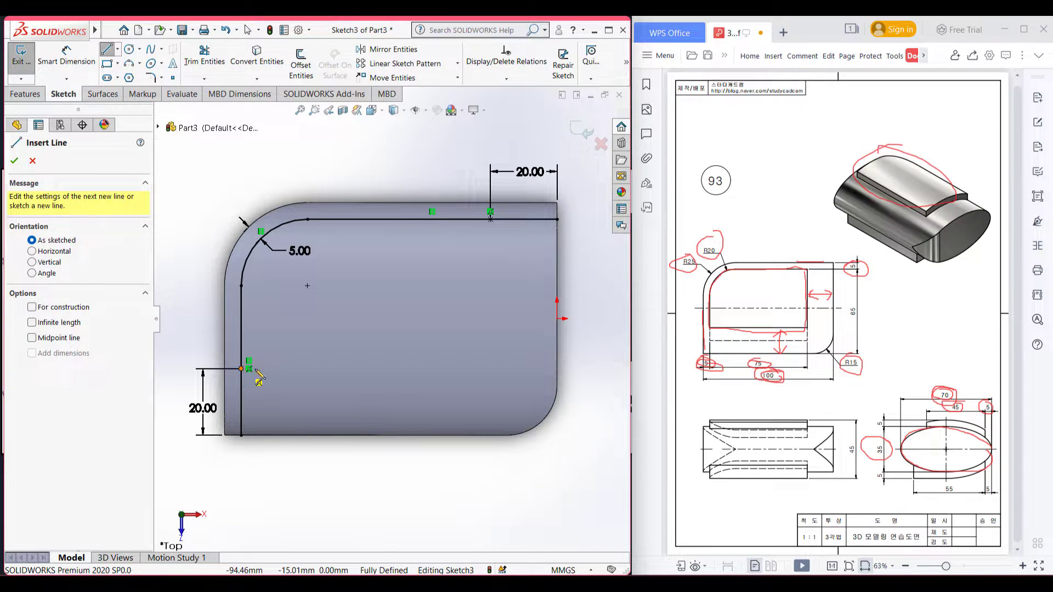
{"action": "left_click", "coordinate": [241, 369]}
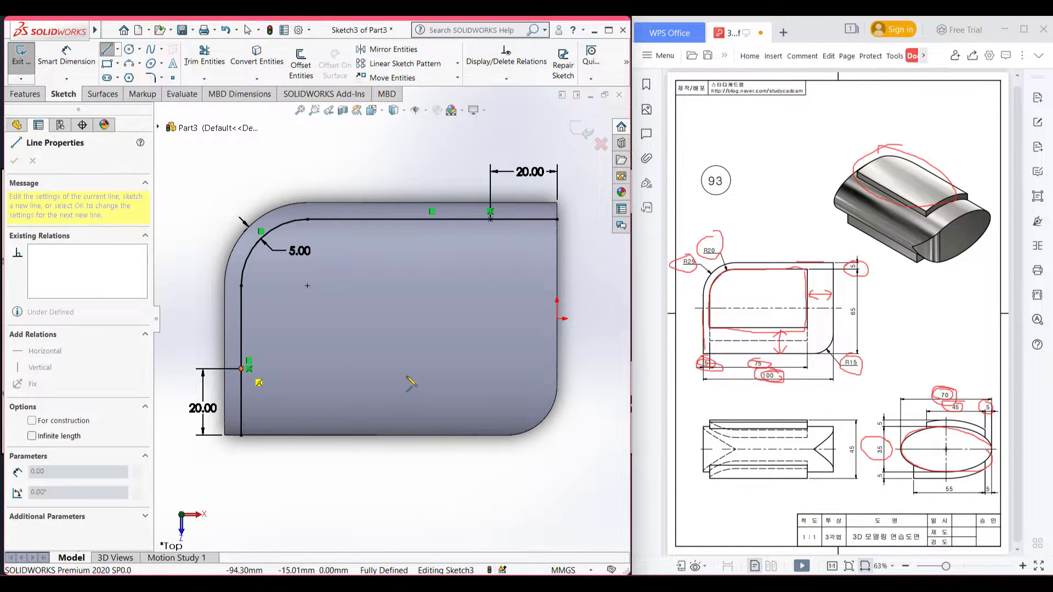
{"action": "left_click", "coordinate": [491, 369]}
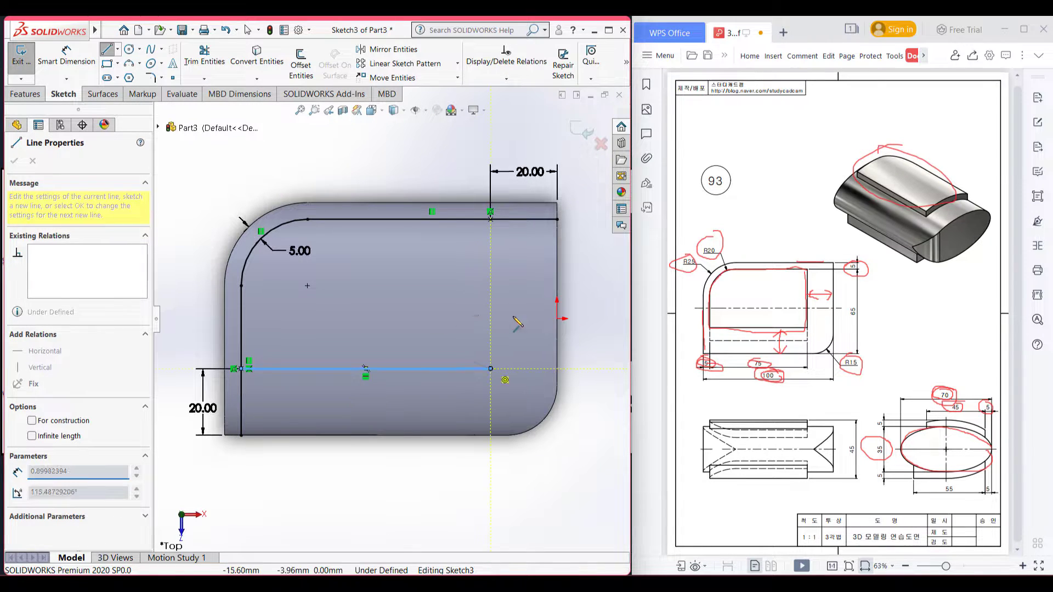
{"action": "left_click", "coordinate": [491, 220]}
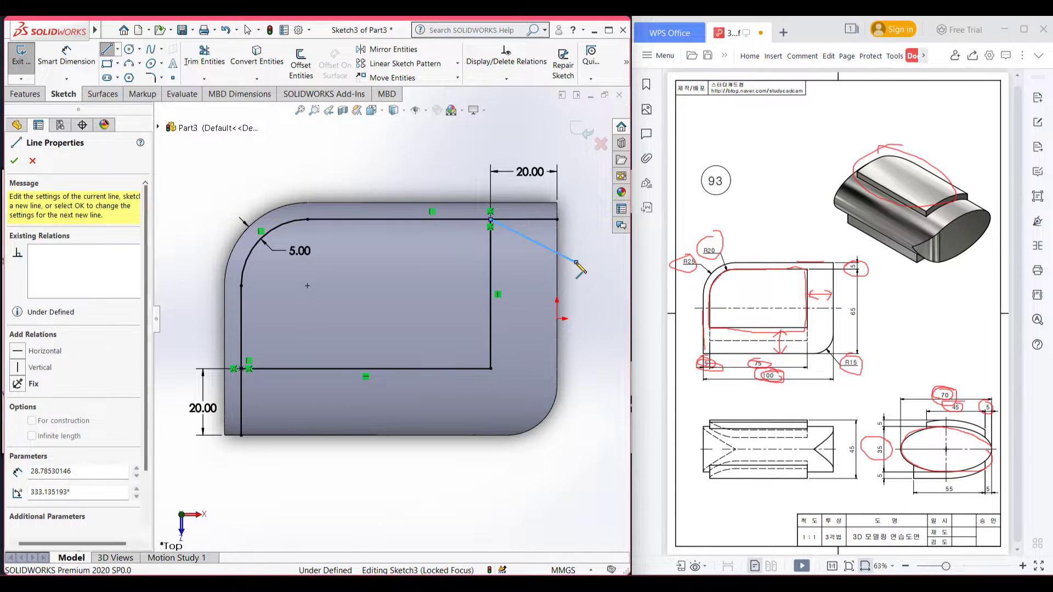
{"action": "key", "text": "Escape"}
{"action": "right_click_drag", "start_coordinate": [586, 261], "coordinate": [547, 289]}
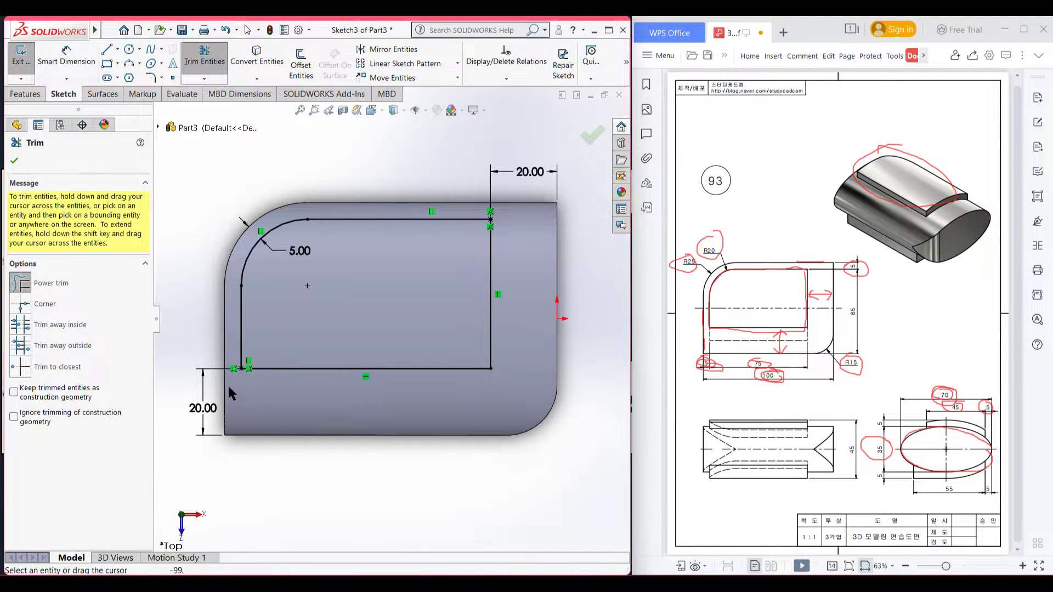
{"action": "left_click", "coordinate": [16, 161]}
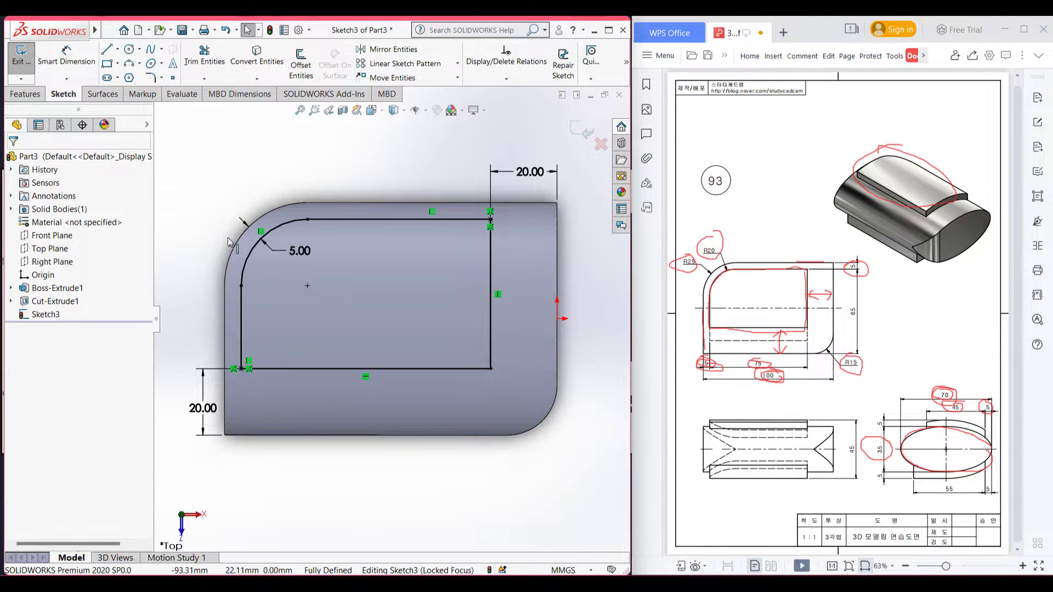
Extrude the pad profile upward as a blind boss with a depth of (35/2)+5 mm, merged with the body
{"action": "key", "text": "ctrl+7"}
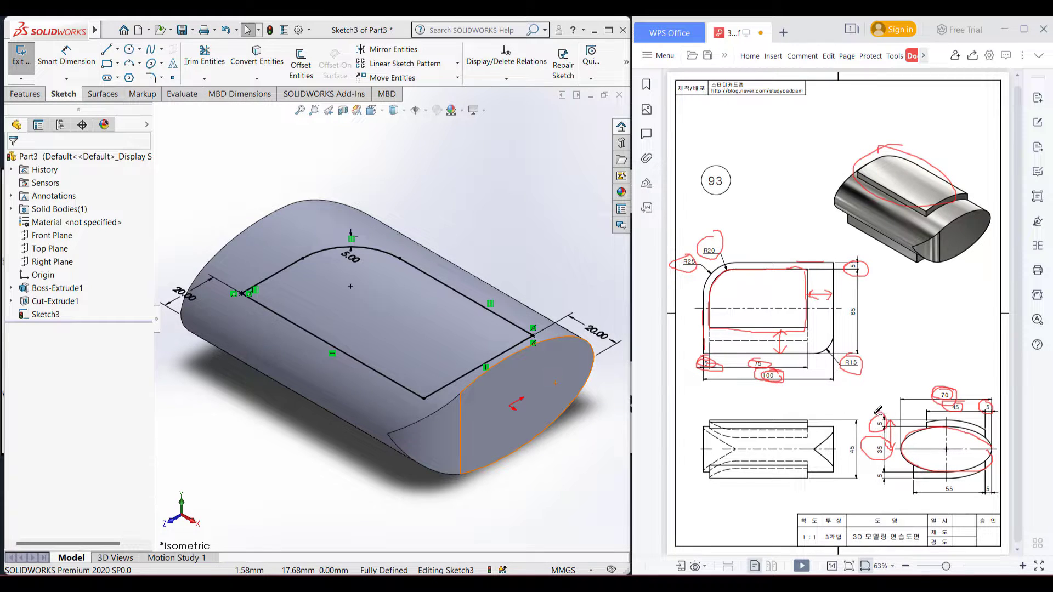
{"action": "left_click", "coordinate": [25, 94]}
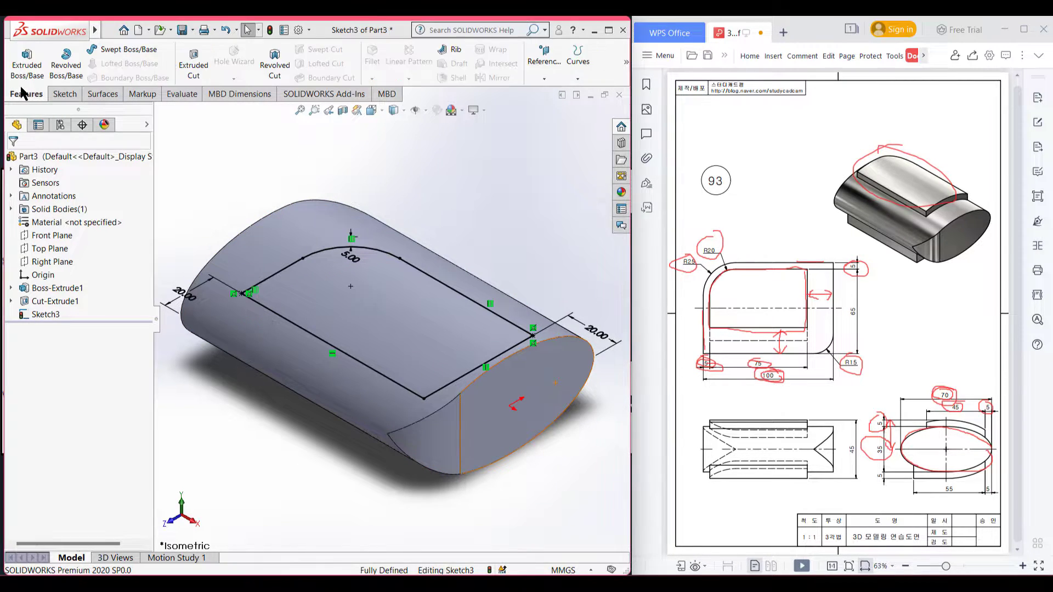
{"action": "left_click", "coordinate": [33, 81]}
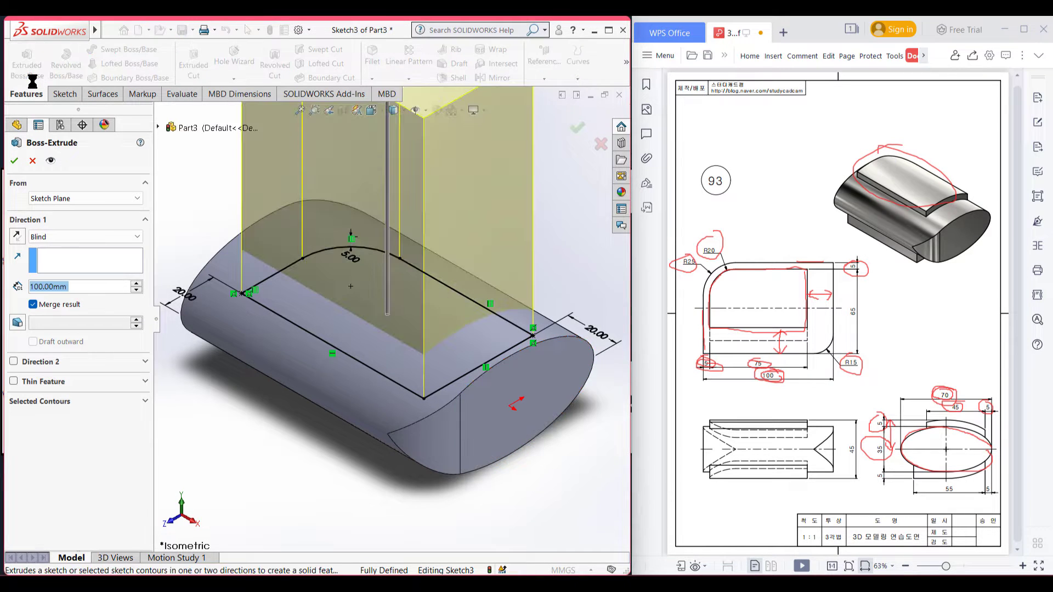
{"action": "type", "text": "="}
{"action": "type", "text": "35"}
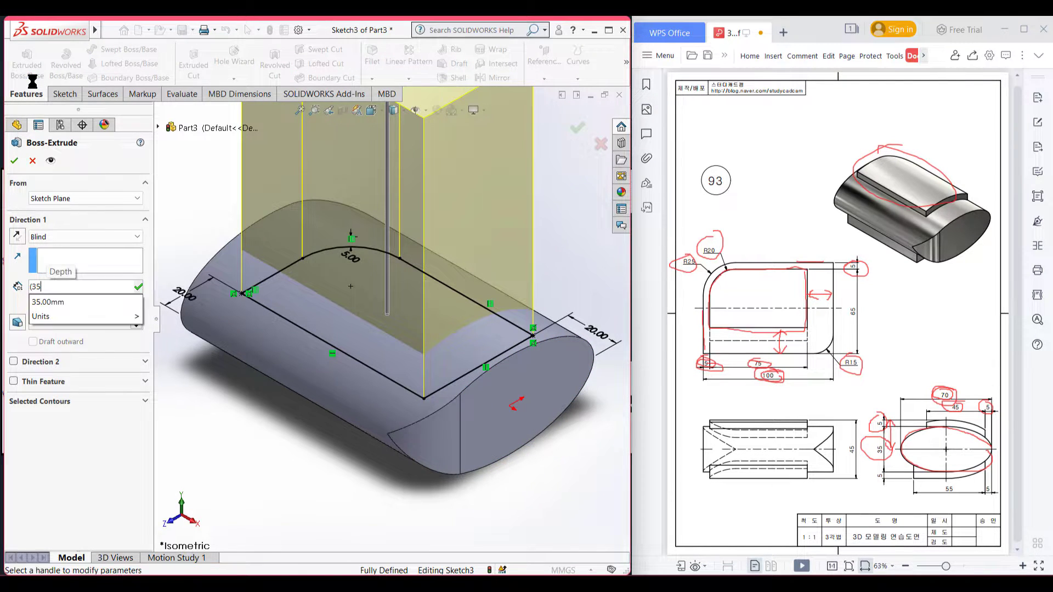
{"action": "type", "text": "/2)"}
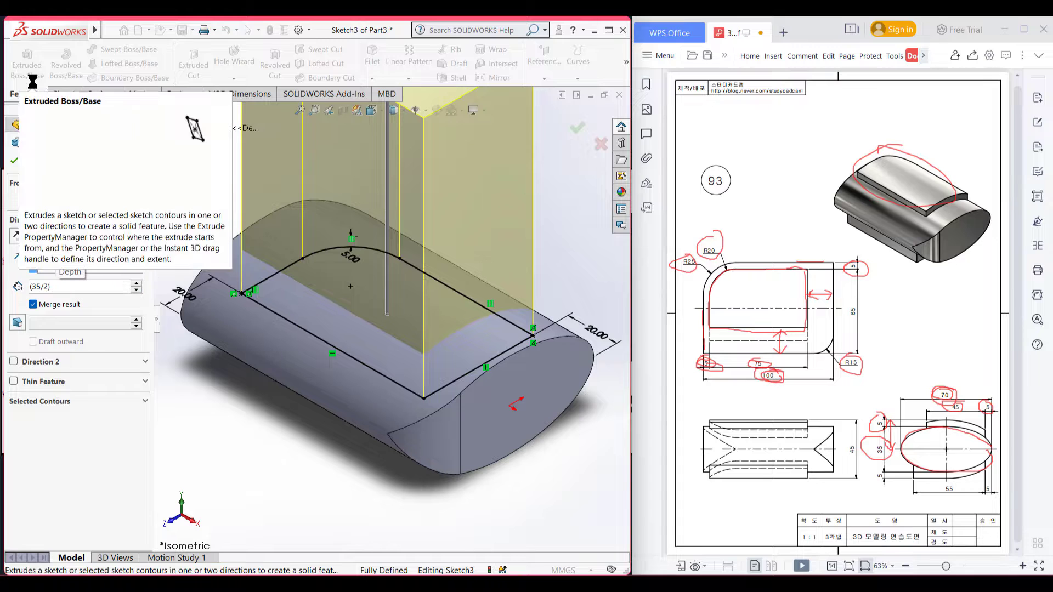
{"action": "type", "text": "+5"}
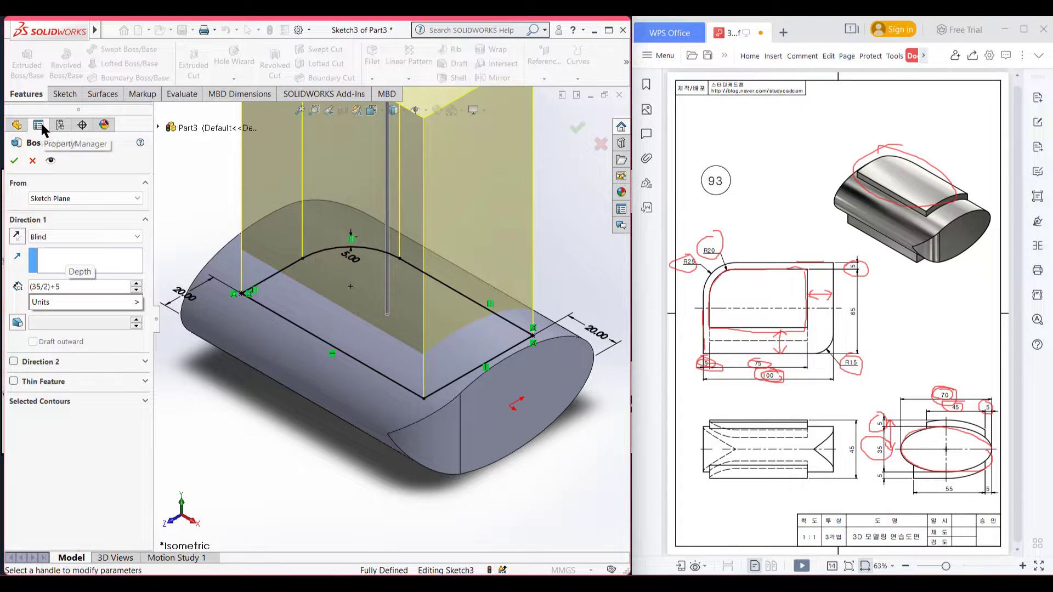
{"action": "key", "text": "Return"}
{"action": "left_click", "coordinate": [13, 162]}
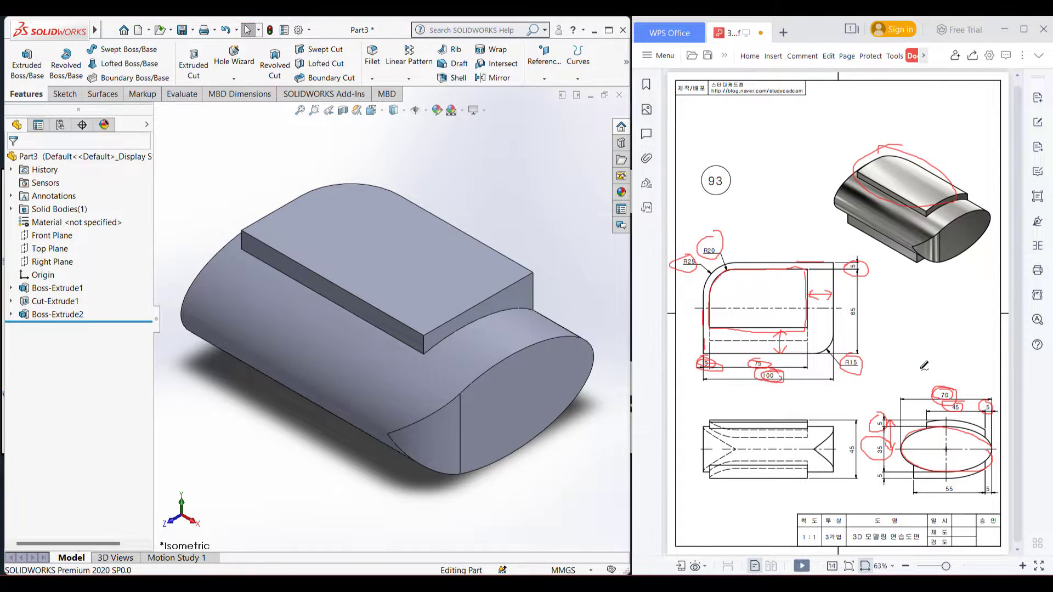
Undo all the red markup on the reference drawing, and outline the region above the upper pad's curved surface in the end view
{"action": "key", "text": "ctrl+z"}
{"action": "key", "text": "ctrl+z"}
{"action": "key", "text": "ctrl+z"}
{"action": "key", "text": "ctrl+z"}
{"action": "key", "text": "ctrl+z"}
{"action": "key", "text": "ctrl+z"}
{"action": "key", "text": "ctrl+z"}
{"action": "key", "text": "ctrl+z"}
{"action": "key", "text": "ctrl+z"}
{"action": "key", "text": "ctrl+z"}
{"action": "key", "text": "ctrl+z"}
{"action": "key", "text": "ctrl+z"}
{"action": "key", "text": "ctrl+z"}
{"action": "key", "text": "ctrl+z"}
{"action": "key", "text": "ctrl+z"}
{"action": "key", "text": "ctrl+z"}
{"action": "key", "text": "ctrl+z"}
{"action": "key", "text": "ctrl+z"}
{"action": "key", "text": "ctrl+z"}
{"action": "key", "text": "ctrl+z"}
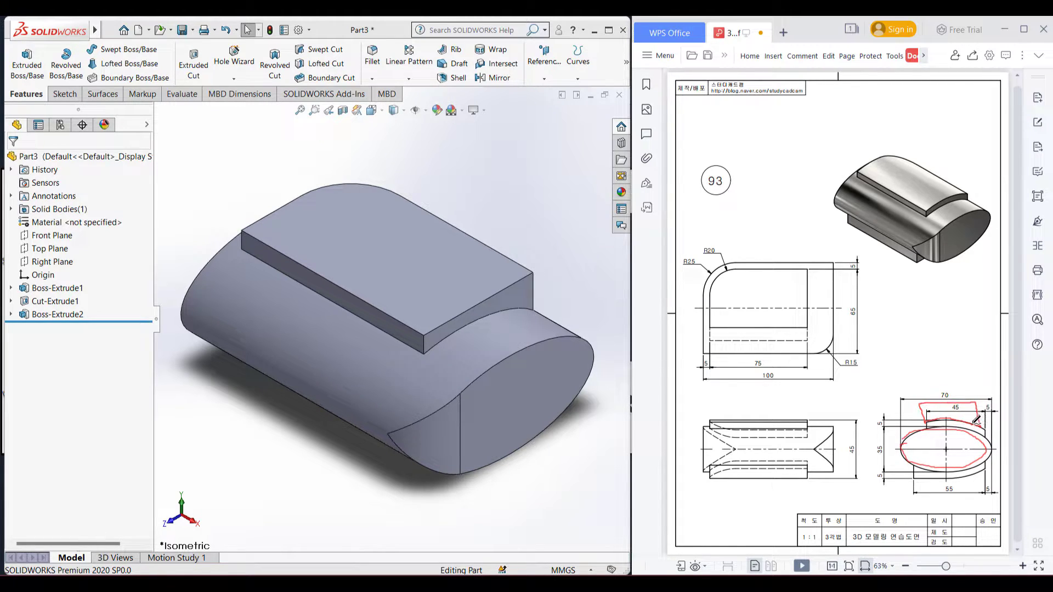
{"action": "left_click_drag", "start_coordinate": [979, 406], "coordinate": [942, 412]}
Start a sketch on the pad's end face and offset the elliptical edge beneath it outward by 5 mm
{"action": "right_click", "coordinate": [521, 298]}
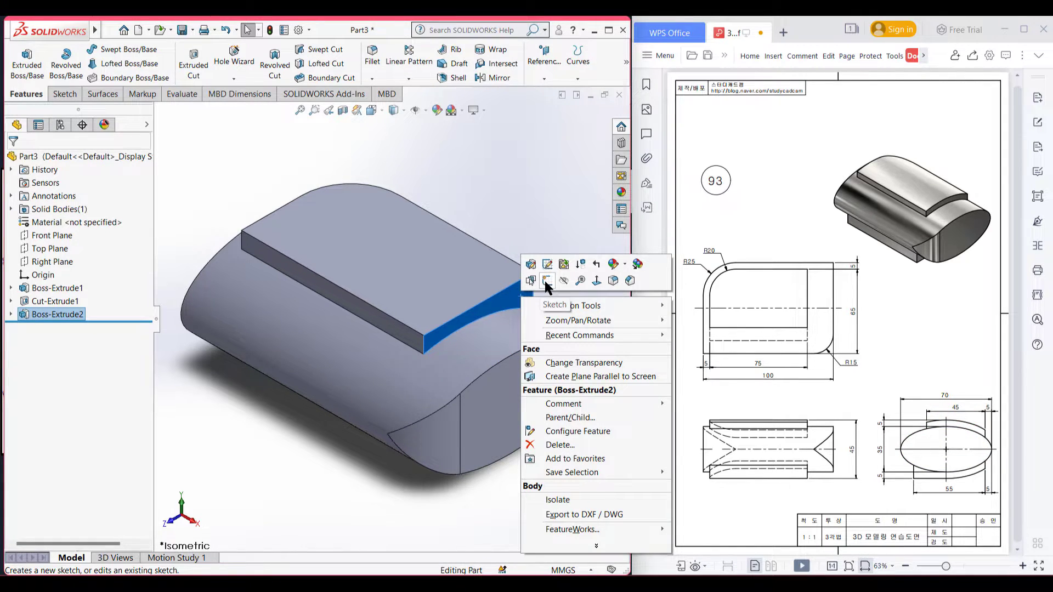
{"action": "left_click", "coordinate": [546, 281]}
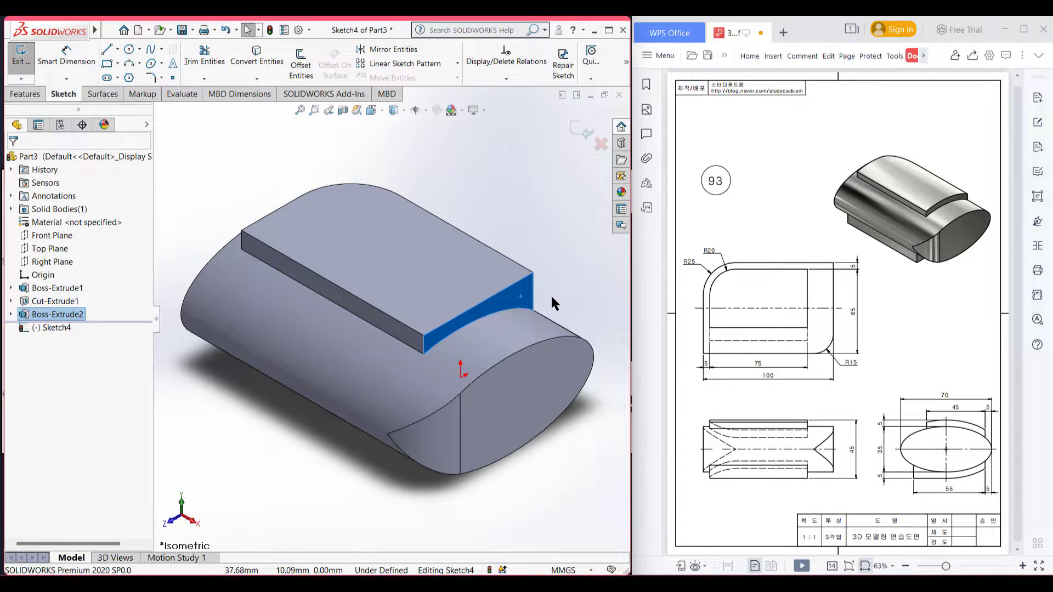
{"action": "key", "text": "ctrl+8"}
{"action": "scroll", "coordinate": [552, 298], "scroll_direction": "up", "scroll_amount": 1}
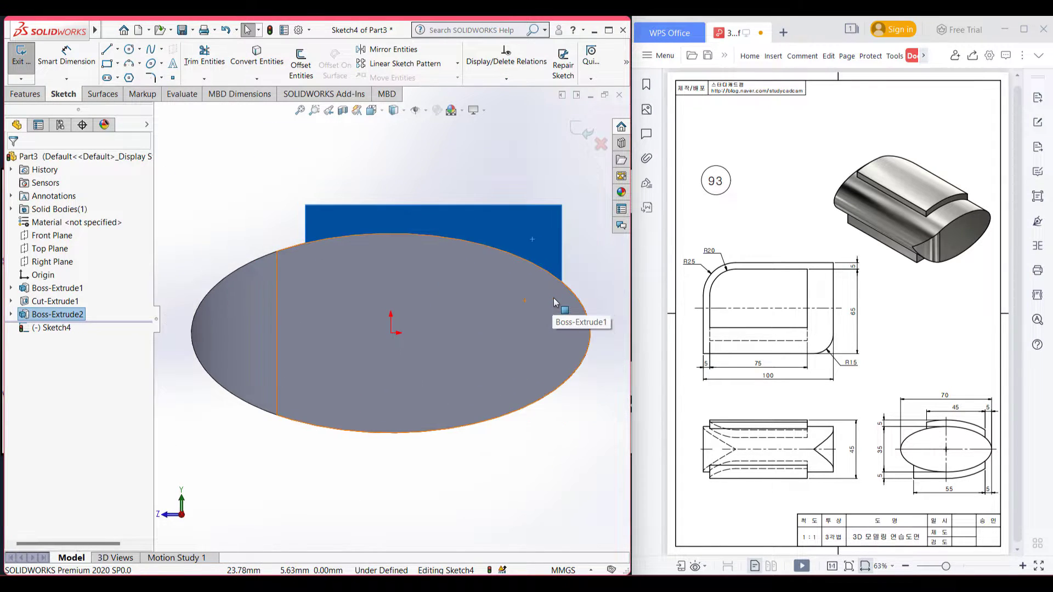
{"action": "scroll", "coordinate": [552, 299], "scroll_direction": "down", "scroll_amount": 1}
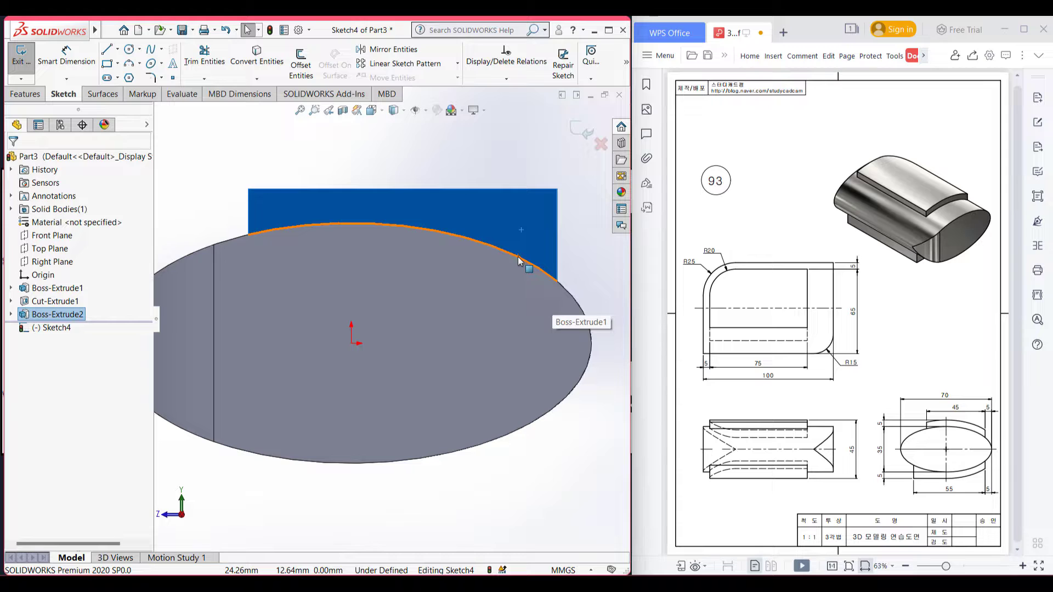
{"action": "left_click", "coordinate": [519, 261]}
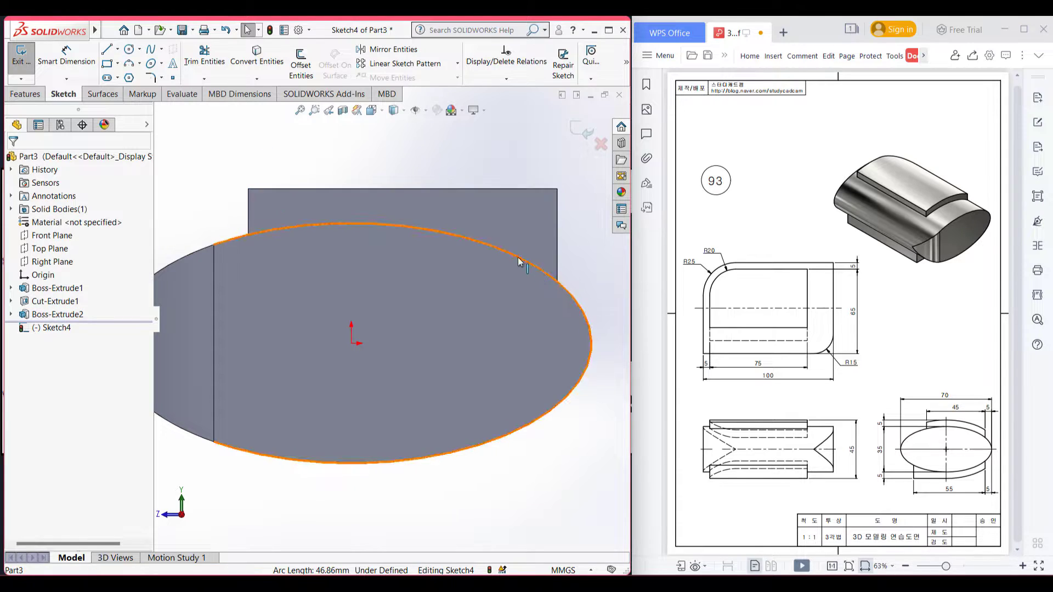
{"action": "left_click", "coordinate": [305, 66]}
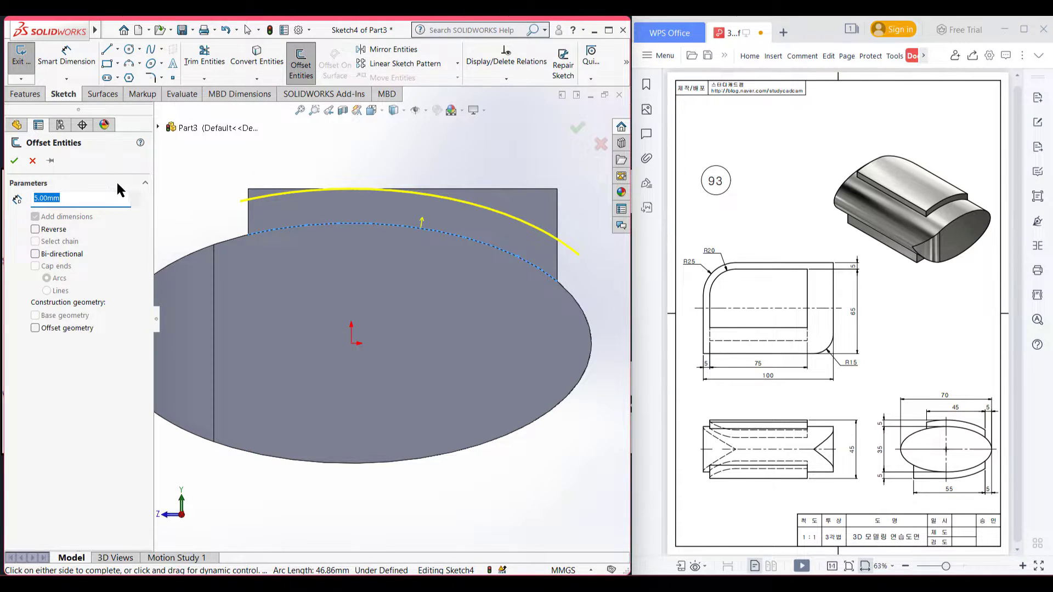
{"action": "left_click", "coordinate": [15, 161]}
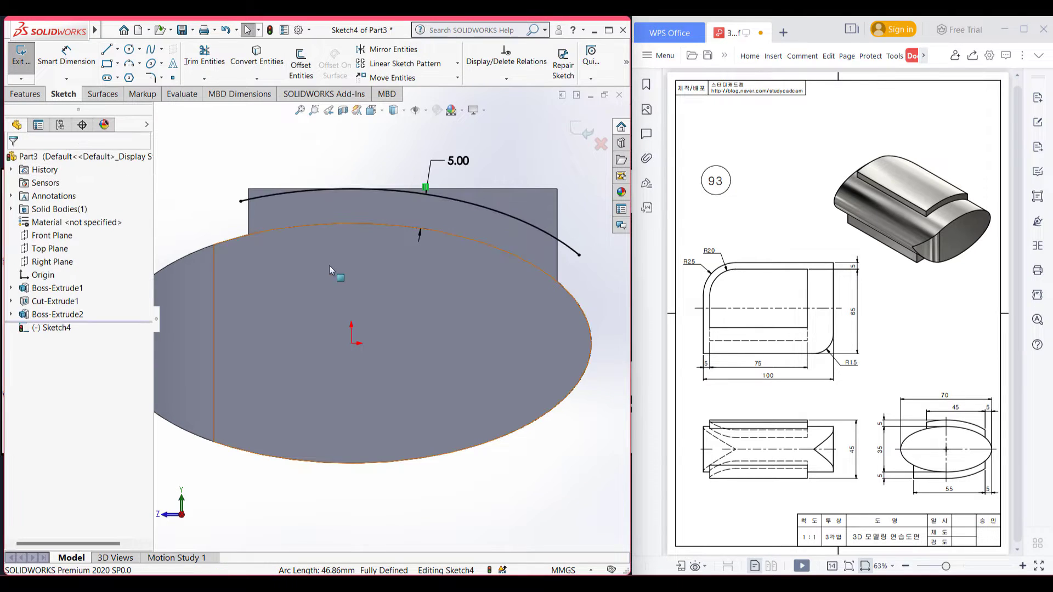
Close the profile above the offset curve with two vertical lines from its ends and a connecting horizontal line about 49 mm long
{"action": "key", "text": "f"}
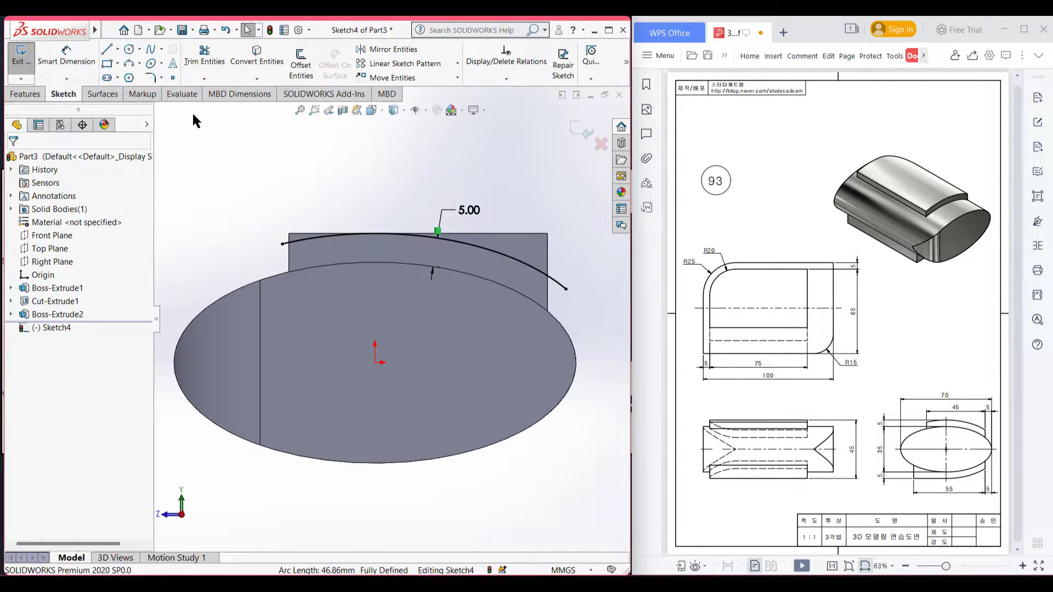
{"action": "left_click", "coordinate": [107, 49]}
{"action": "left_click", "coordinate": [282, 245]}
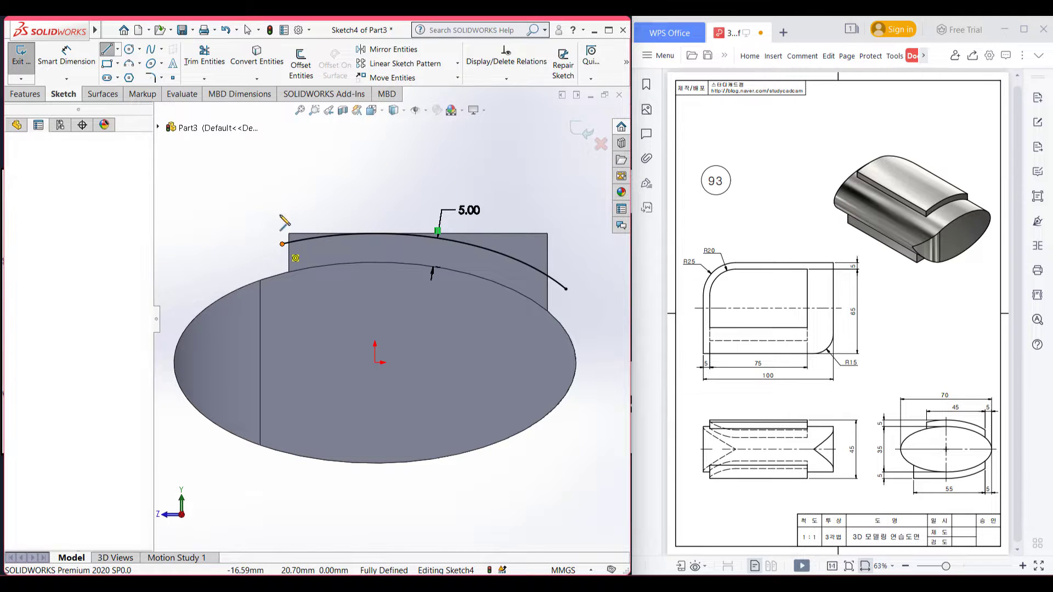
{"action": "left_click", "coordinate": [282, 184]}
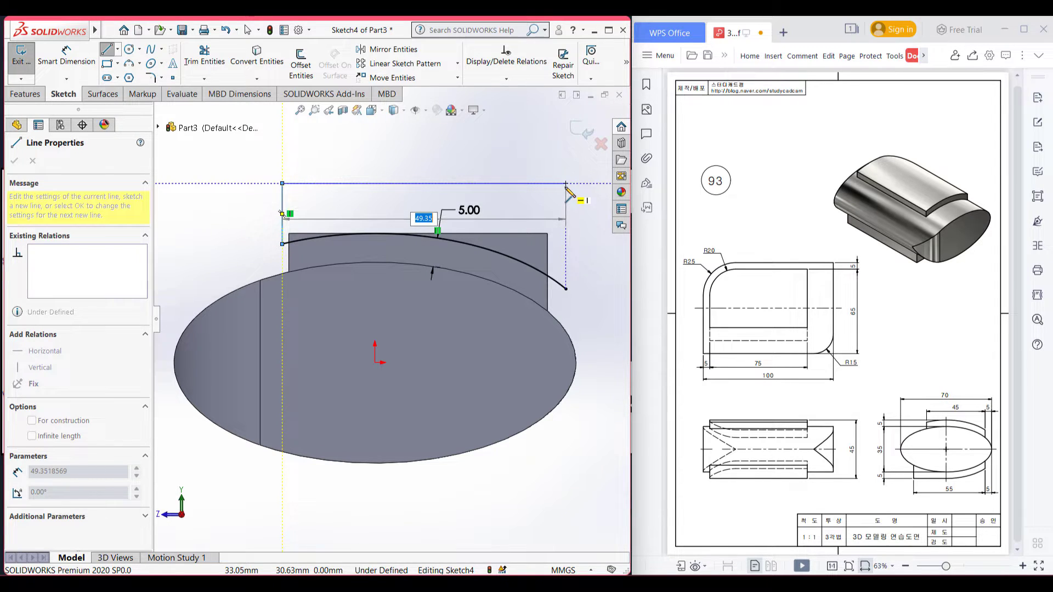
{"action": "left_click", "coordinate": [567, 184]}
{"action": "left_click", "coordinate": [566, 290]}
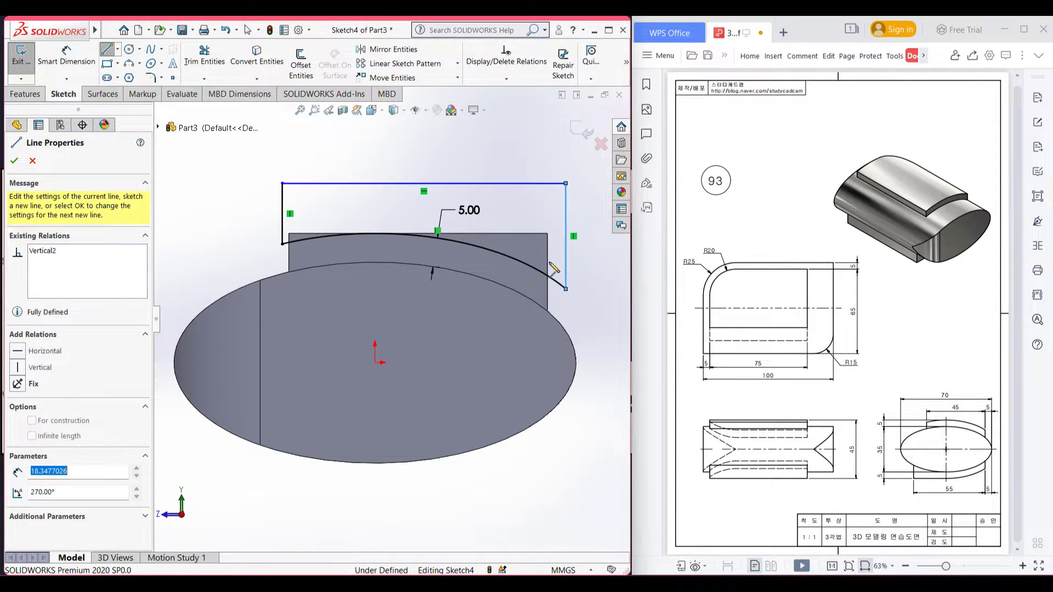
Cut the pad with the closed profile as a blind extruded cut 101.50 mm deep along its length to leave a curved surface
{"action": "left_click", "coordinate": [15, 162]}
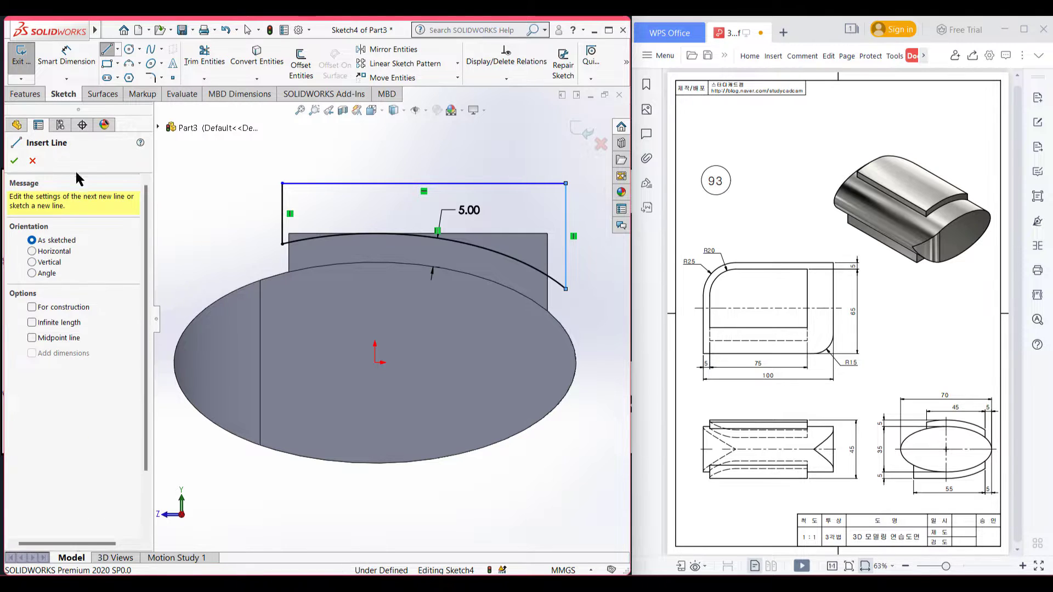
{"action": "left_click", "coordinate": [16, 162]}
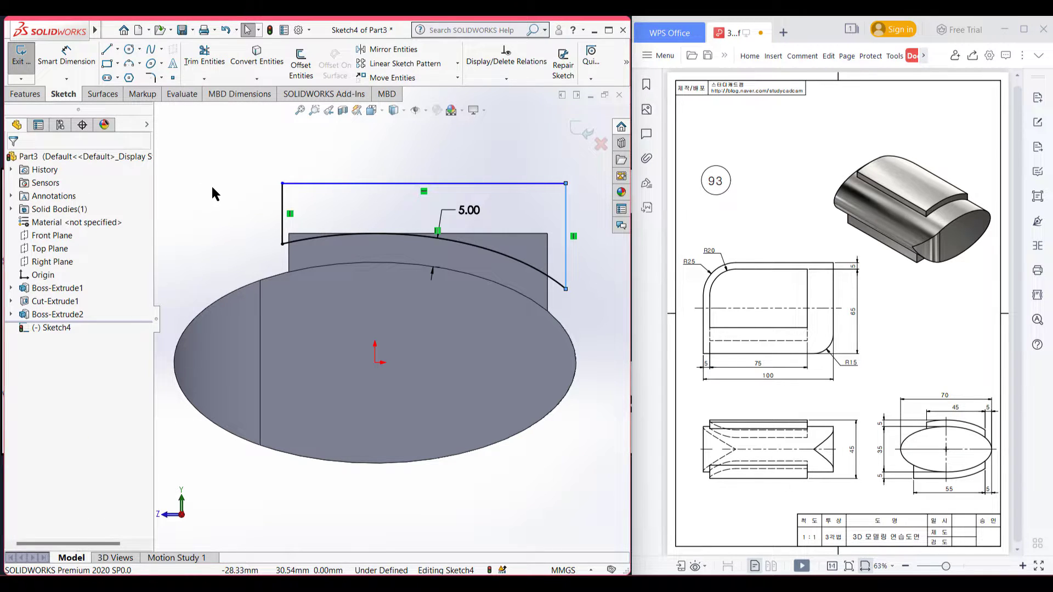
{"action": "key", "text": "ctrl+7"}
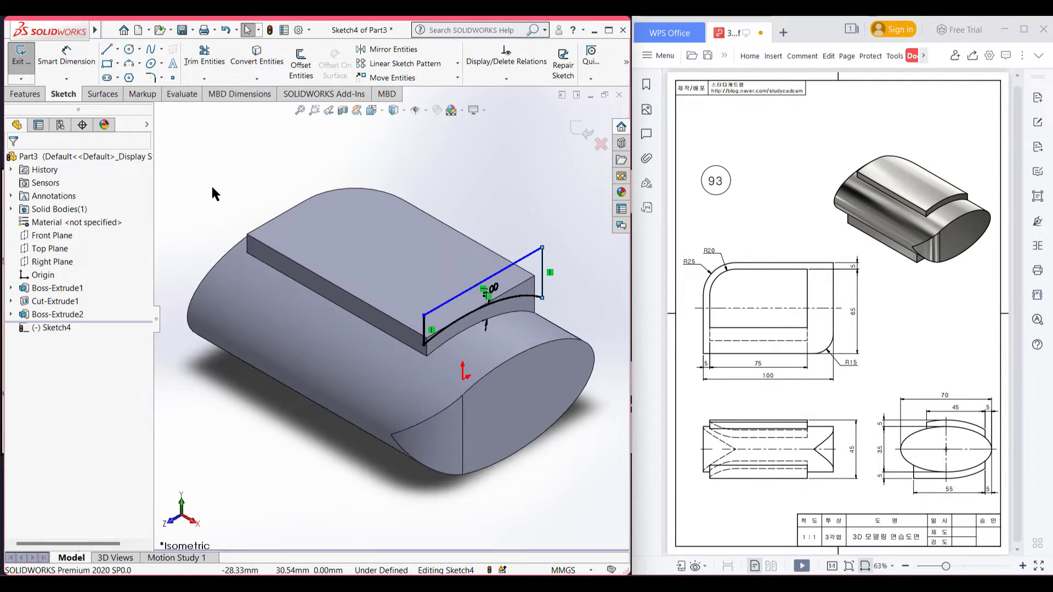
{"action": "left_click", "coordinate": [24, 94]}
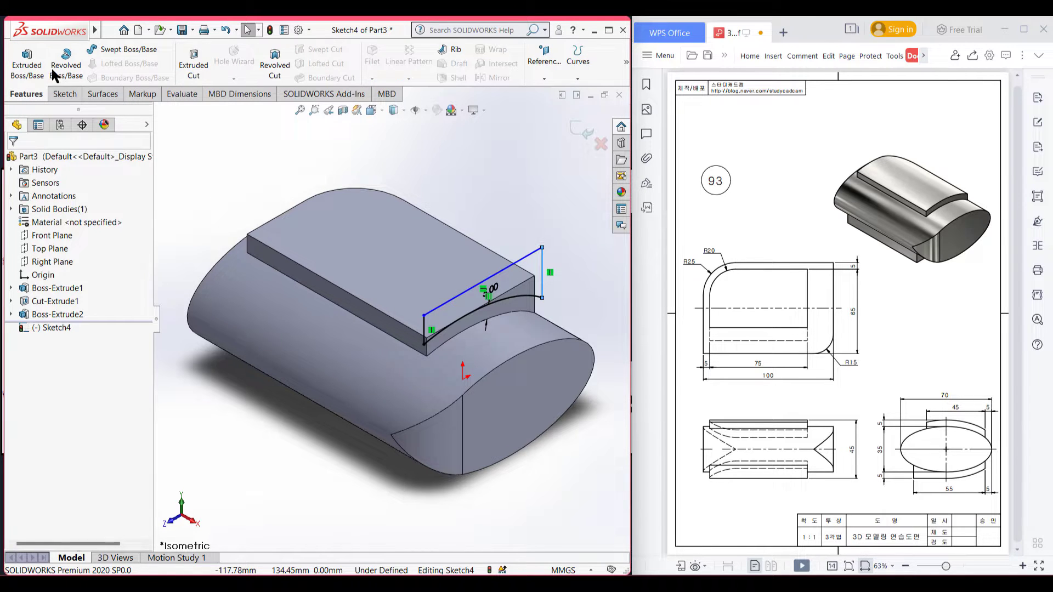
{"action": "left_click", "coordinate": [193, 71]}
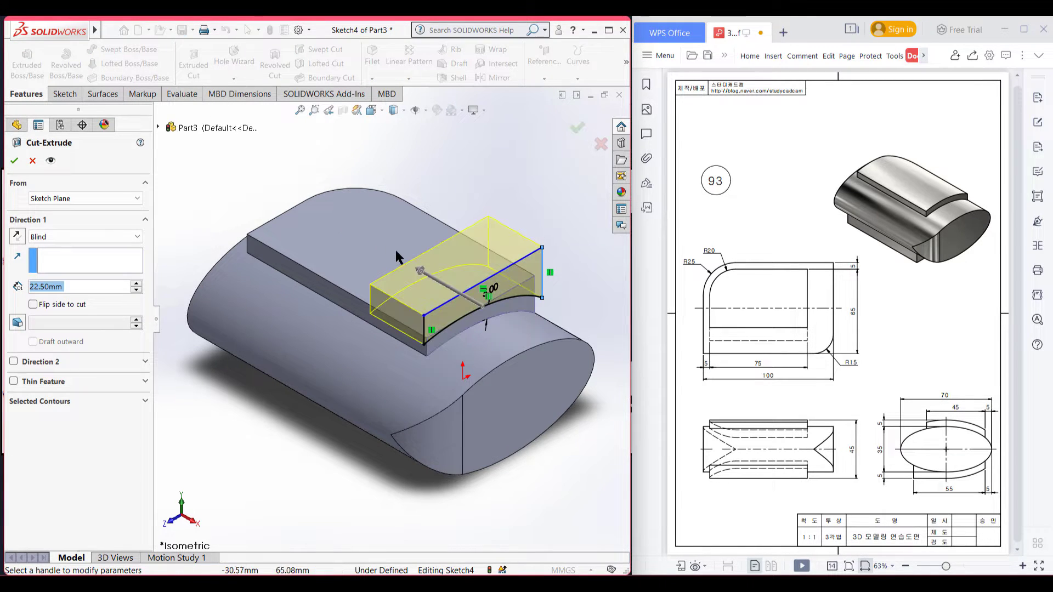
{"action": "left_click_drag", "start_coordinate": [420, 271], "coordinate": [230, 161]}
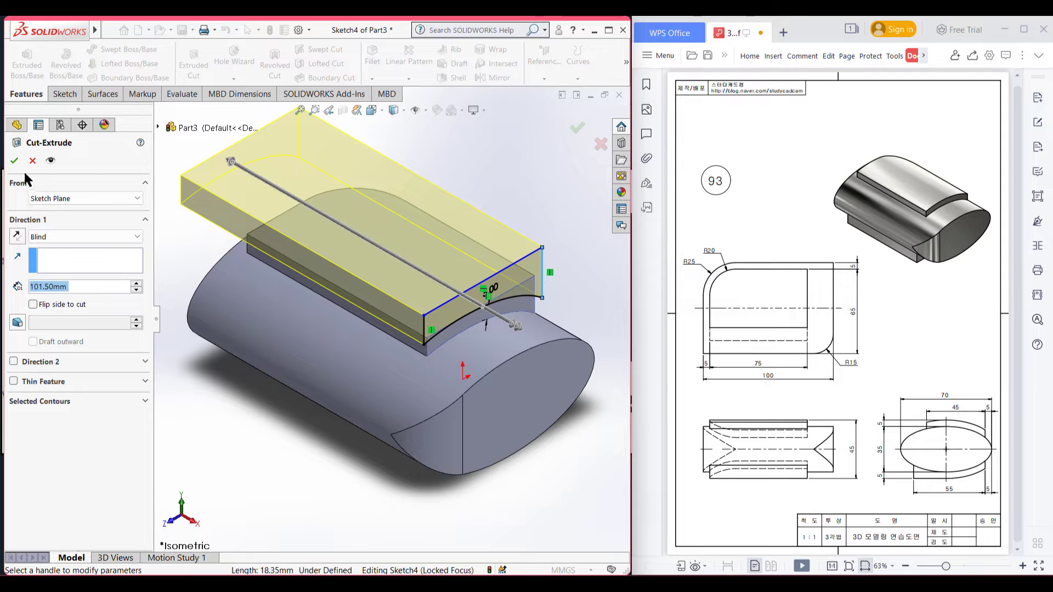
{"action": "left_click", "coordinate": [14, 160]}
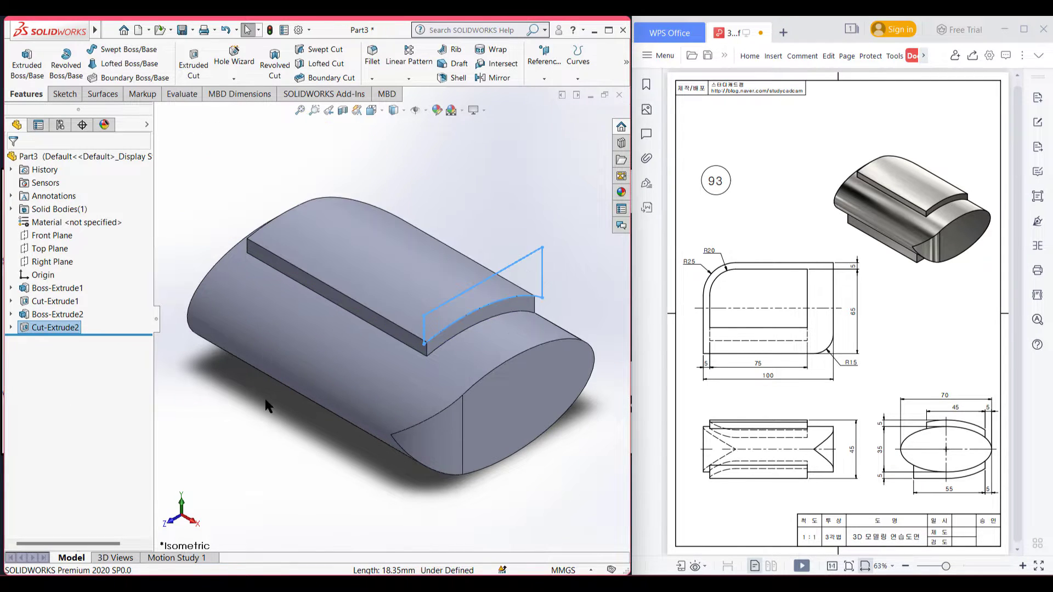
{"action": "left_click", "coordinate": [271, 446]}
{"action": "mouse_move", "coordinate": [509, 430]}
{"action": "middle_mouse_down"}
{"action": "mouse_move", "coordinate": [528, 439]}
{"action": "mouse_move", "coordinate": [447, 388]}
{"action": "mouse_move", "coordinate": [356, 466]}
{"action": "mouse_move", "coordinate": [469, 456]}
{"action": "mouse_move", "coordinate": [538, 471]}
{"action": "middle_mouse_up"}
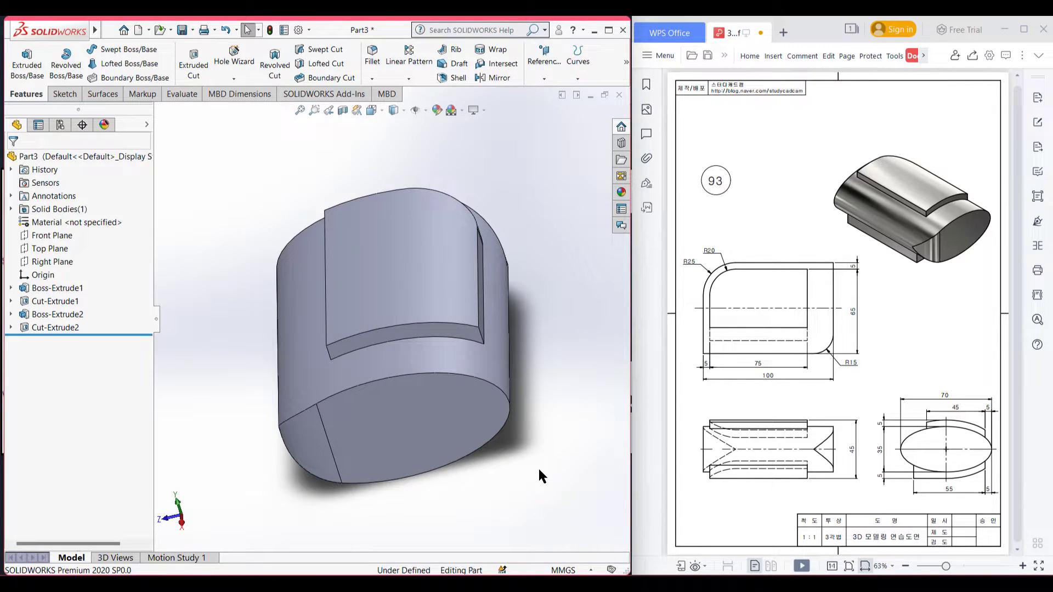
{"action": "key", "text": "ctrl+7"}
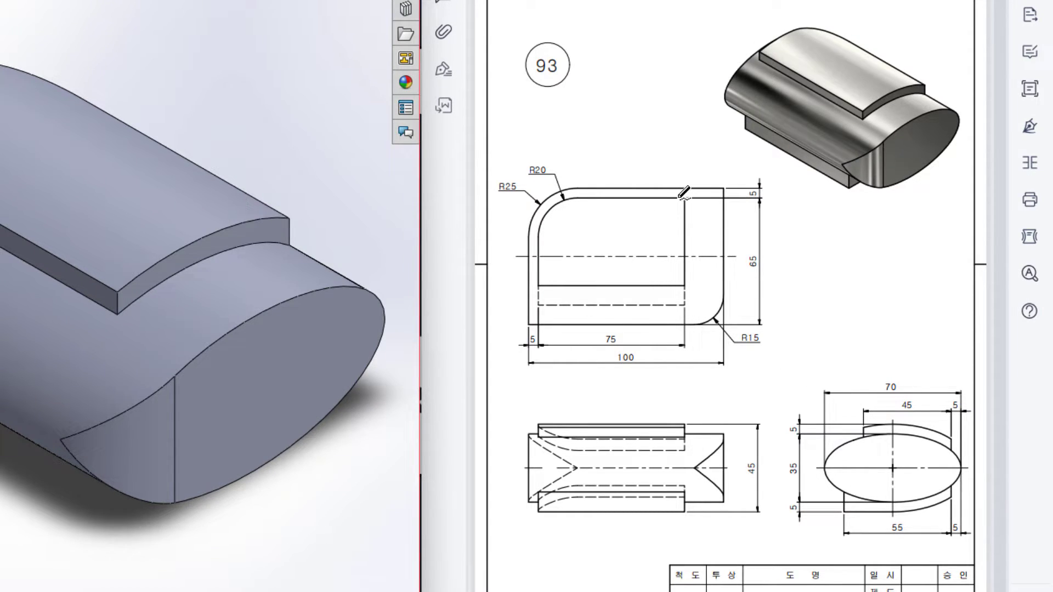
Outline the lower pad in red on the reference drawing's plan view and mark its strip extending past the upper pad
{"action": "mouse_move", "coordinate": [685, 201]}
{"action": "left_mouse_down"}
{"action": "mouse_move", "coordinate": [574, 196]}
{"action": "mouse_move", "coordinate": [535, 254]}
{"action": "mouse_move", "coordinate": [540, 302]}
{"action": "mouse_move", "coordinate": [683, 311]}
{"action": "left_mouse_up"}
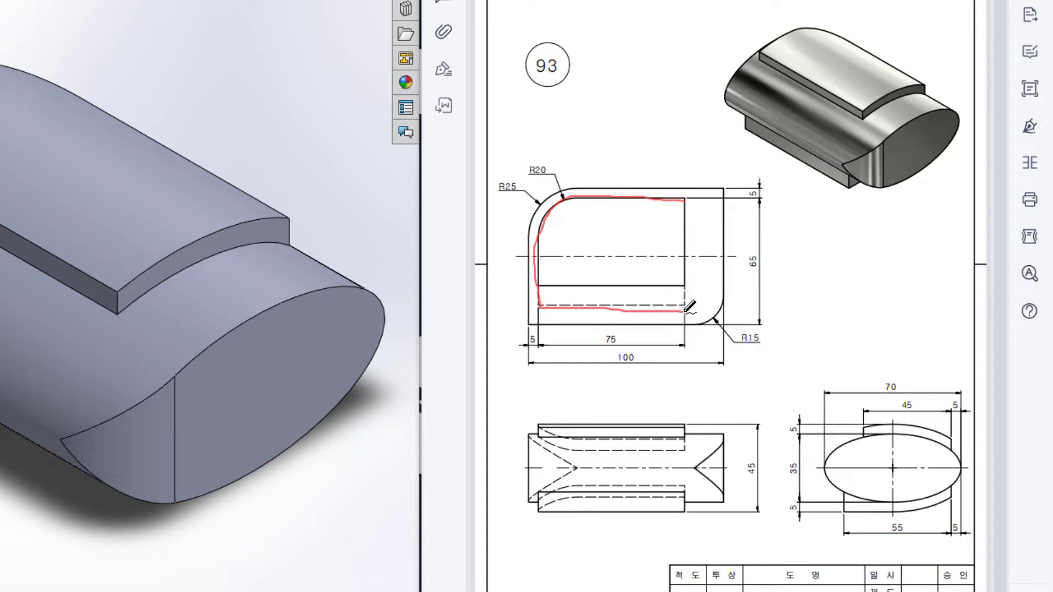
{"action": "left_click_drag", "start_coordinate": [685, 200], "coordinate": [689, 305]}
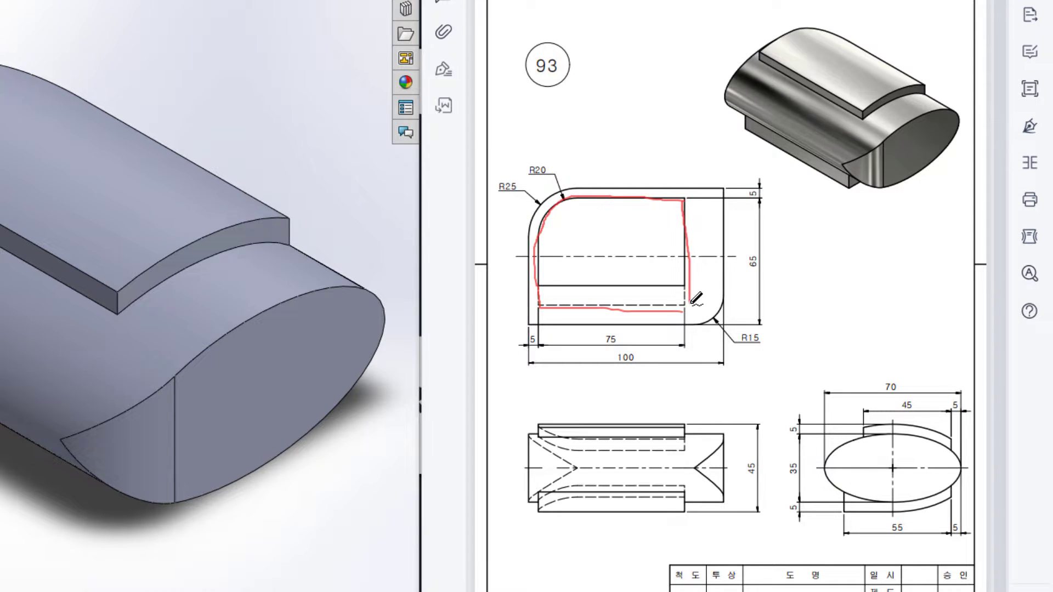
{"action": "left_click_drag", "start_coordinate": [563, 287], "coordinate": [567, 302]}
Circle the 70, 55 and 5 dimensions in the end view and mark the lower pad's width and edge gap in the plan view
{"action": "left_click_drag", "start_coordinate": [888, 378], "coordinate": [907, 376]}
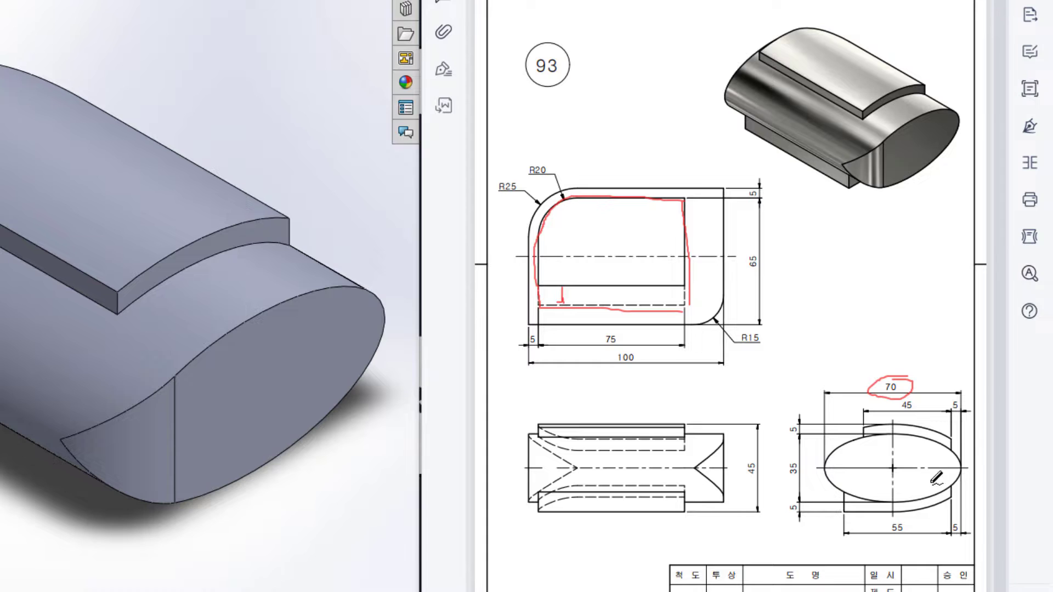
{"action": "mouse_move", "coordinate": [907, 507]}
{"action": "left_mouse_down"}
{"action": "mouse_move", "coordinate": [881, 535]}
{"action": "mouse_move", "coordinate": [919, 511]}
{"action": "mouse_move", "coordinate": [982, 535]}
{"action": "mouse_move", "coordinate": [945, 513]}
{"action": "left_mouse_up"}
{"action": "left_click_drag", "start_coordinate": [608, 196], "coordinate": [610, 303]}
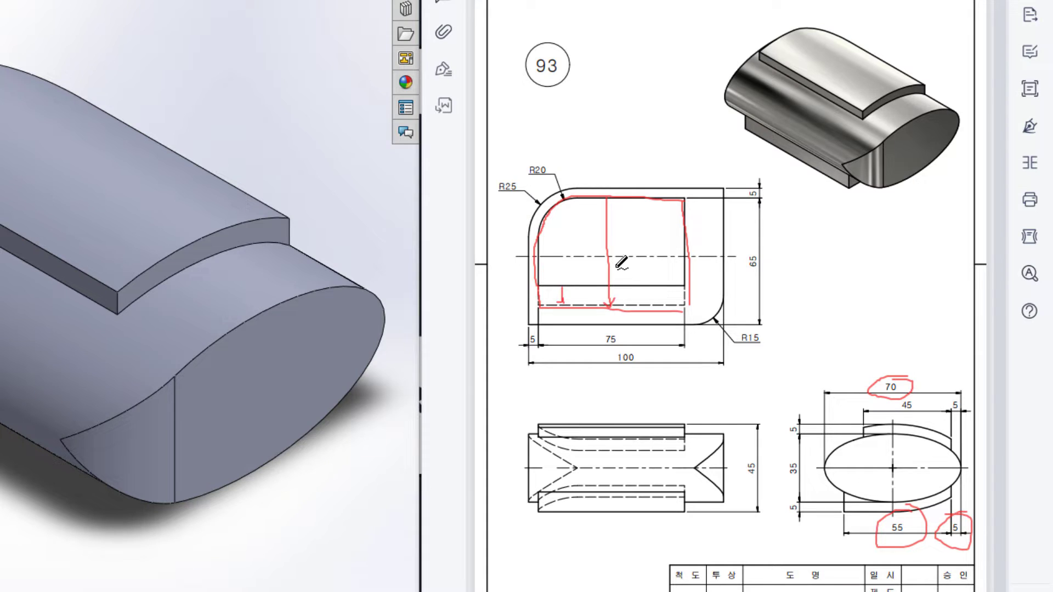
{"action": "left_click_drag", "start_coordinate": [611, 196], "coordinate": [629, 208]}
{"action": "left_click_drag", "start_coordinate": [654, 313], "coordinate": [665, 313]}
{"action": "mouse_move", "coordinate": [905, 373]}
{"action": "left_mouse_down"}
{"action": "mouse_move", "coordinate": [903, 399]}
{"action": "mouse_move", "coordinate": [900, 378]}
{"action": "left_mouse_up"}
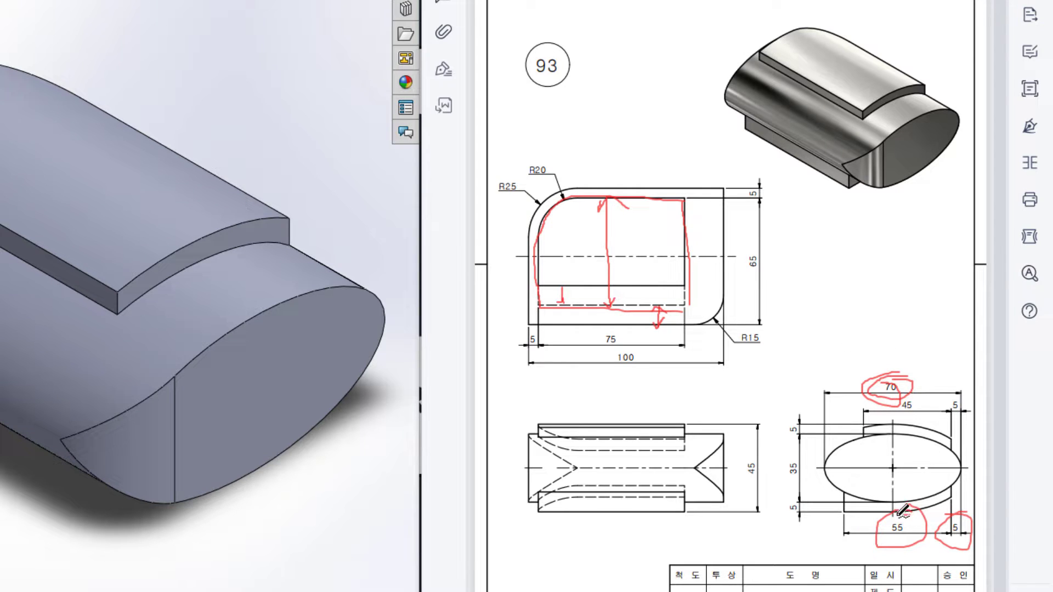
{"action": "left_click_drag", "start_coordinate": [898, 516], "coordinate": [890, 517]}
{"action": "mouse_move", "coordinate": [967, 511]}
{"action": "left_mouse_down"}
{"action": "mouse_move", "coordinate": [961, 537]}
{"action": "mouse_move", "coordinate": [961, 516]}
{"action": "left_mouse_up"}
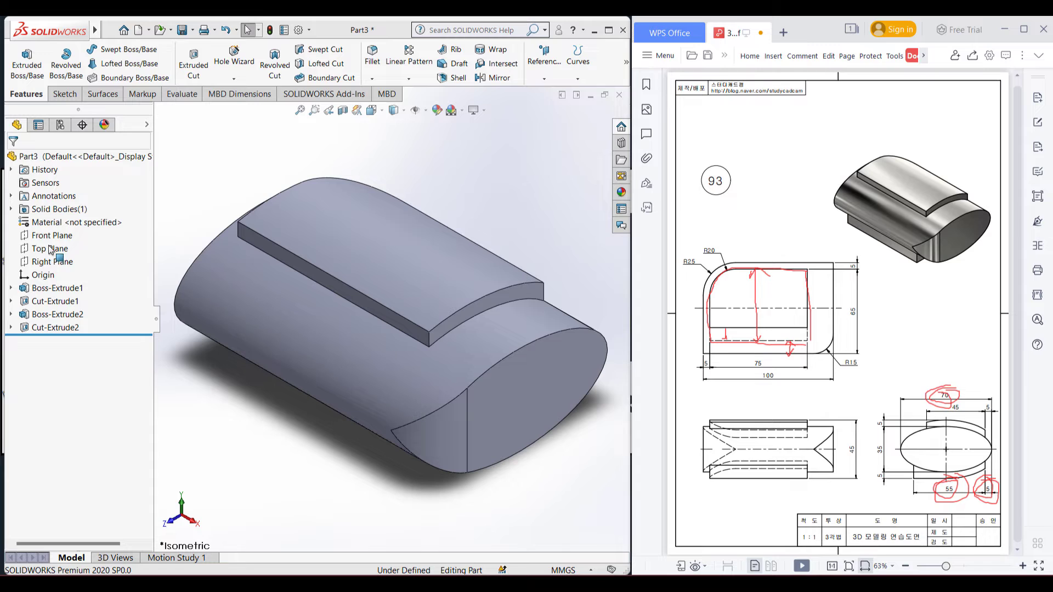
Start a sketch on the Top Plane and convert the upper pad's face outline into sketch entities
{"action": "right_click", "coordinate": [50, 250]}
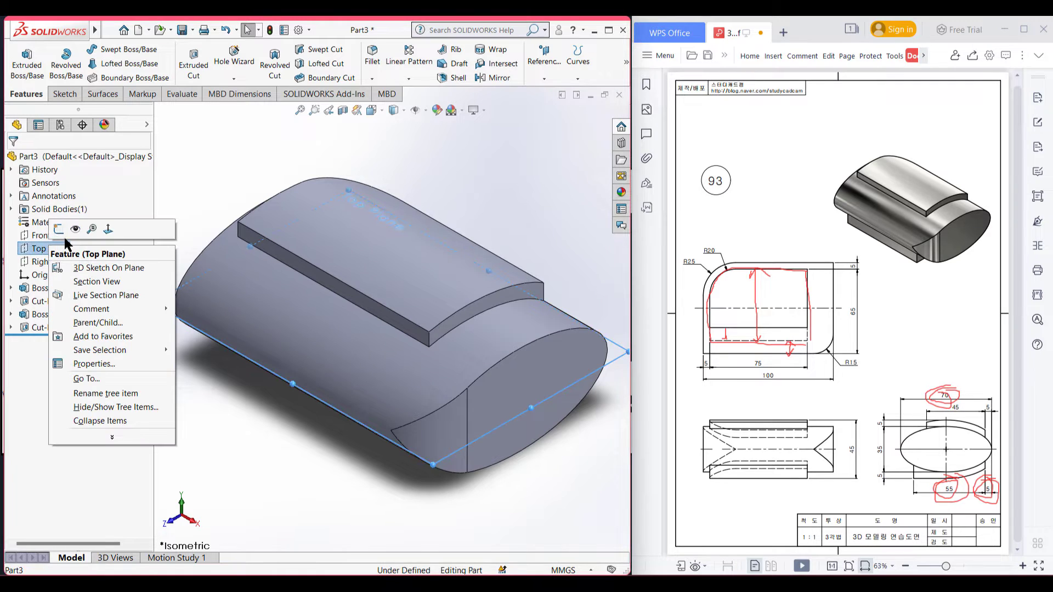
{"action": "left_click", "coordinate": [64, 231]}
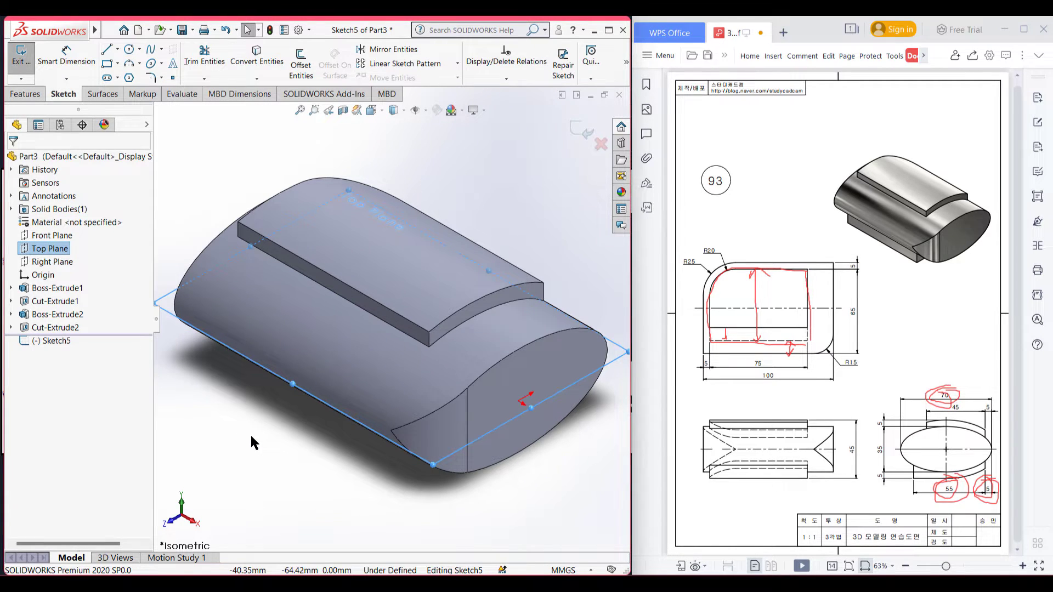
{"action": "key", "text": "ctrl+8"}
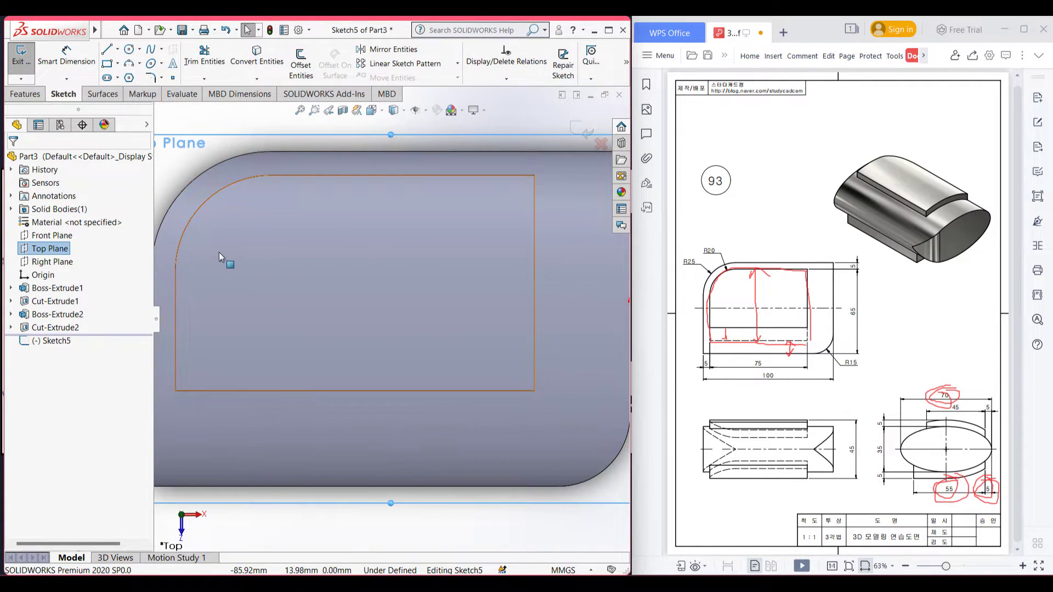
{"action": "left_click", "coordinate": [219, 252]}
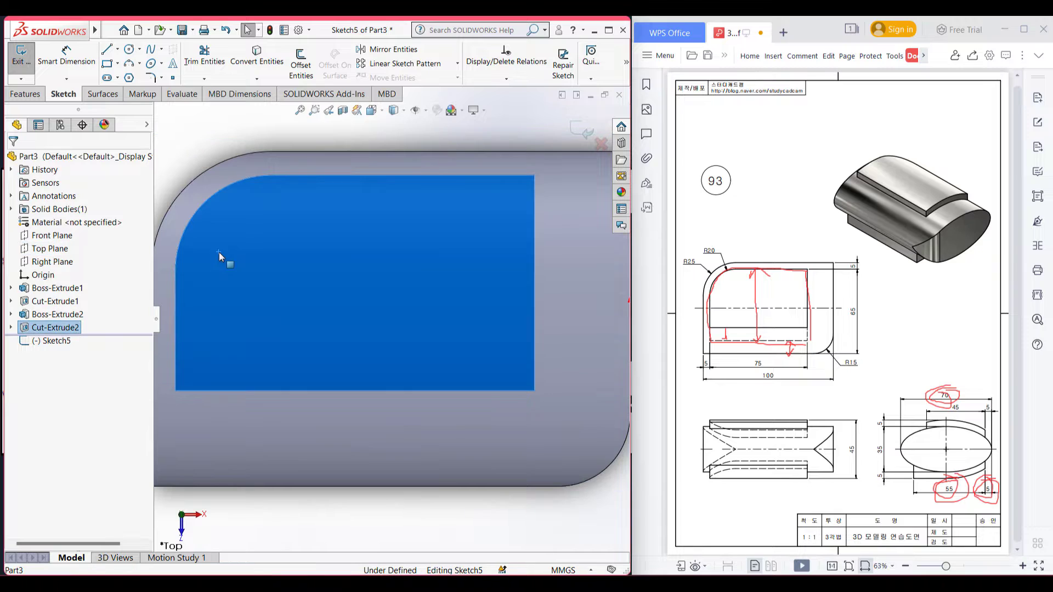
{"action": "left_click", "coordinate": [261, 61]}
{"action": "key", "text": "f"}
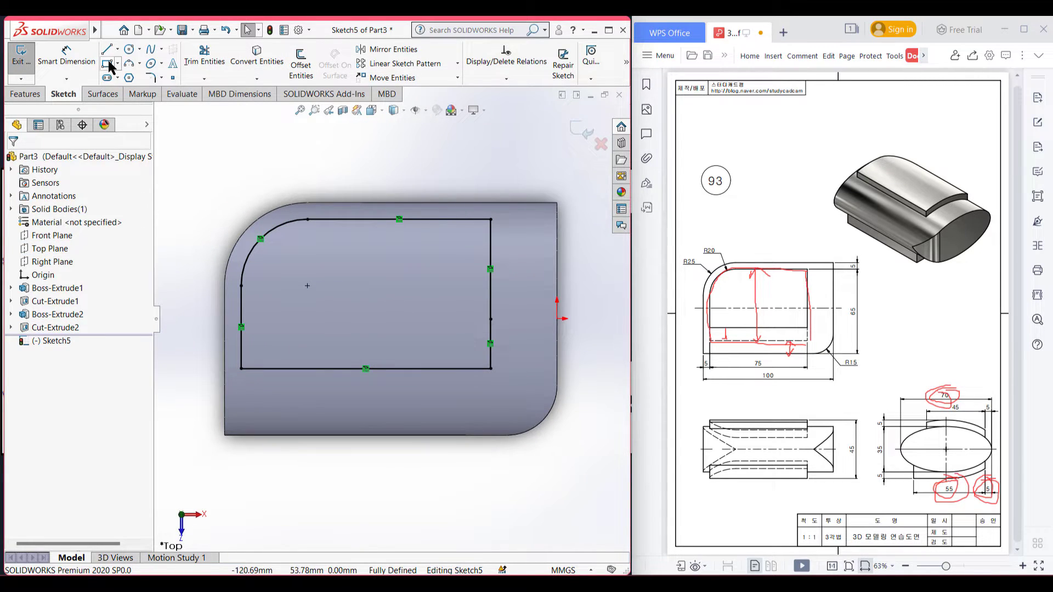
Draw a 75 by 10 mm rectangle directly below the lower edge of the converted pad outline
{"action": "left_click", "coordinate": [241, 368]}
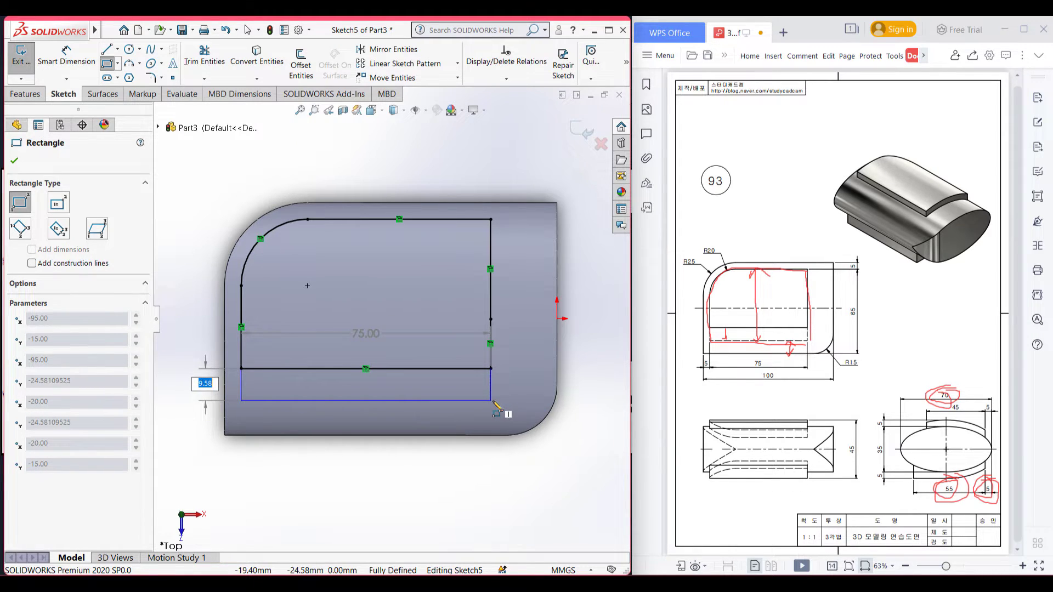
{"action": "key", "text": "Tab"}
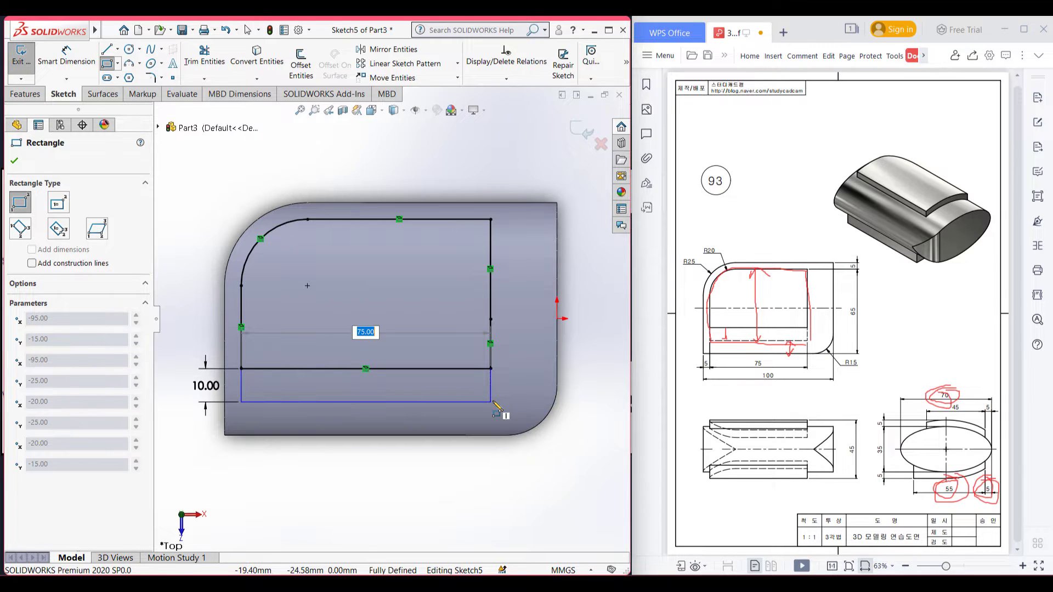
{"action": "key", "text": "Return"}
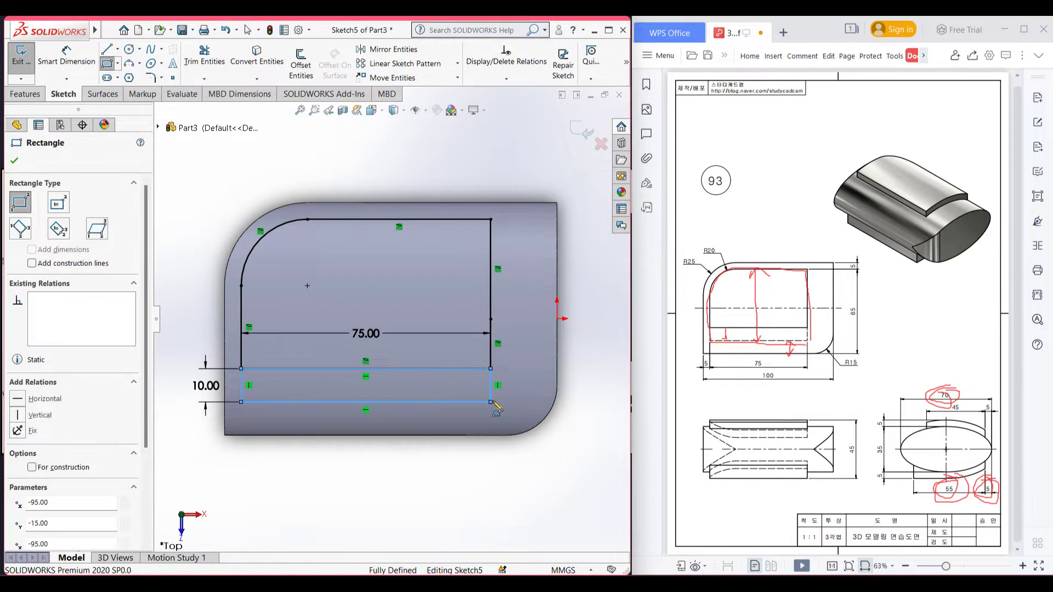
{"action": "left_click", "coordinate": [219, 191]}
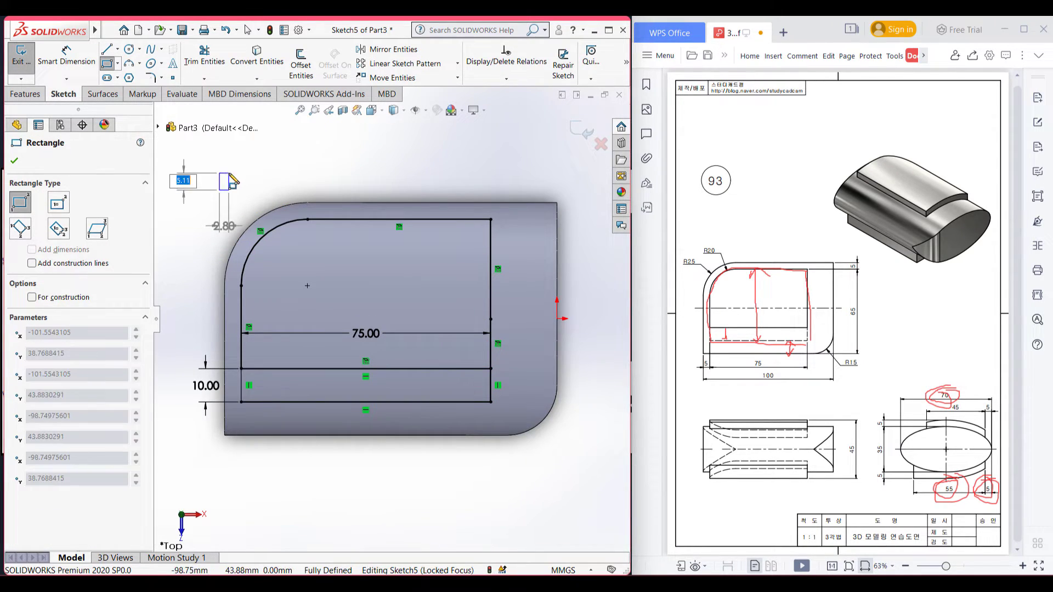
{"action": "key", "text": "Escape"}
Trim the shared horizontal edge and all the vertical side segments, leaving the corner arc, the upper line and the lowest line
{"action": "right_click_drag", "start_coordinate": [229, 170], "coordinate": [206, 217]}
{"action": "left_click_drag", "start_coordinate": [340, 347], "coordinate": [325, 373]}
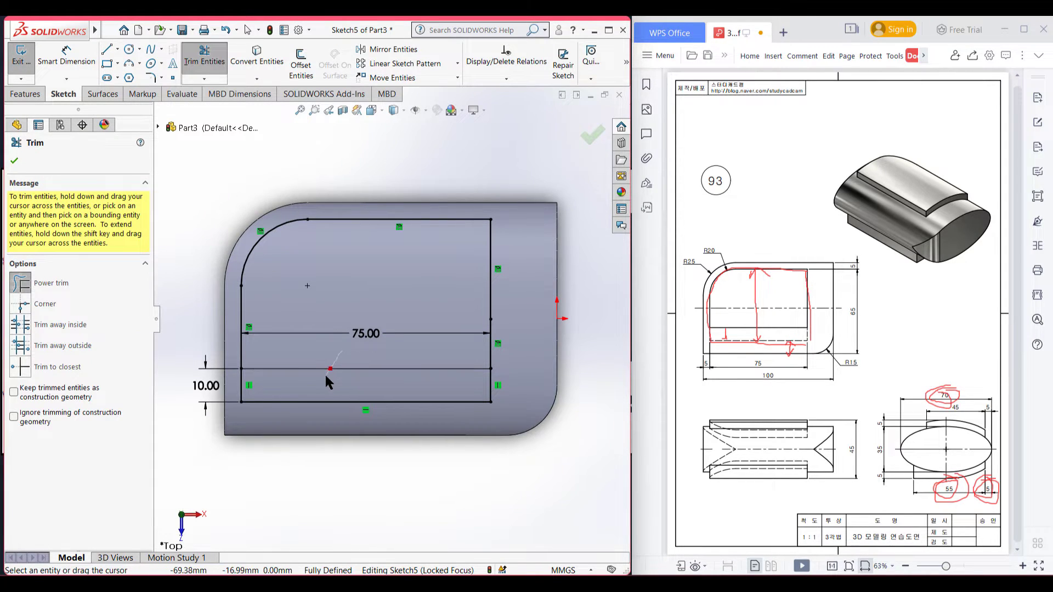
{"action": "mouse_move", "coordinate": [265, 323]}
{"action": "left_mouse_down"}
{"action": "mouse_move", "coordinate": [226, 368]}
{"action": "mouse_move", "coordinate": [277, 365]}
{"action": "left_mouse_up"}
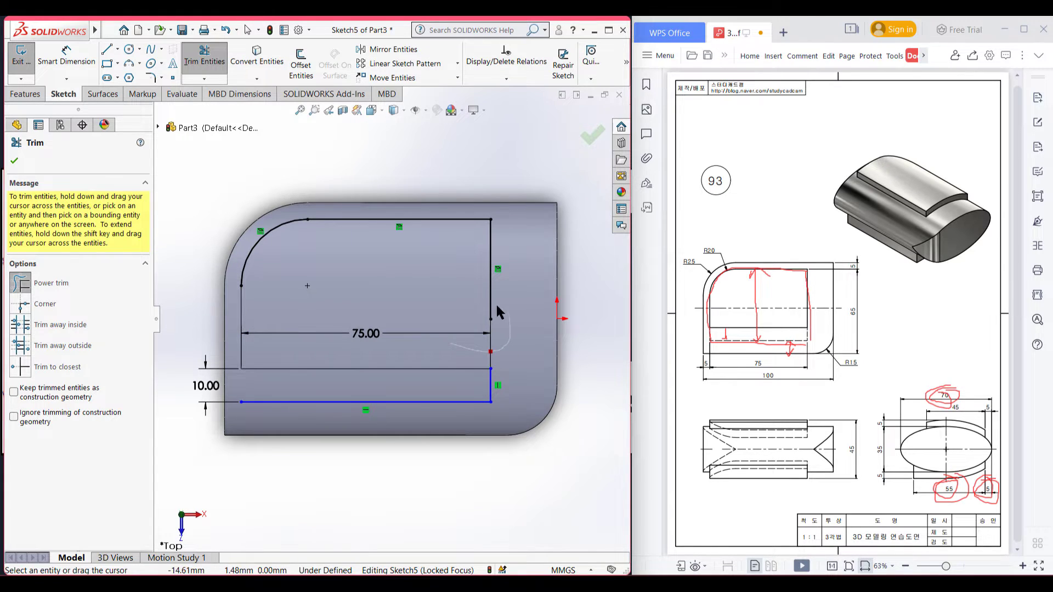
{"action": "left_click_drag", "start_coordinate": [491, 373], "coordinate": [495, 391]}
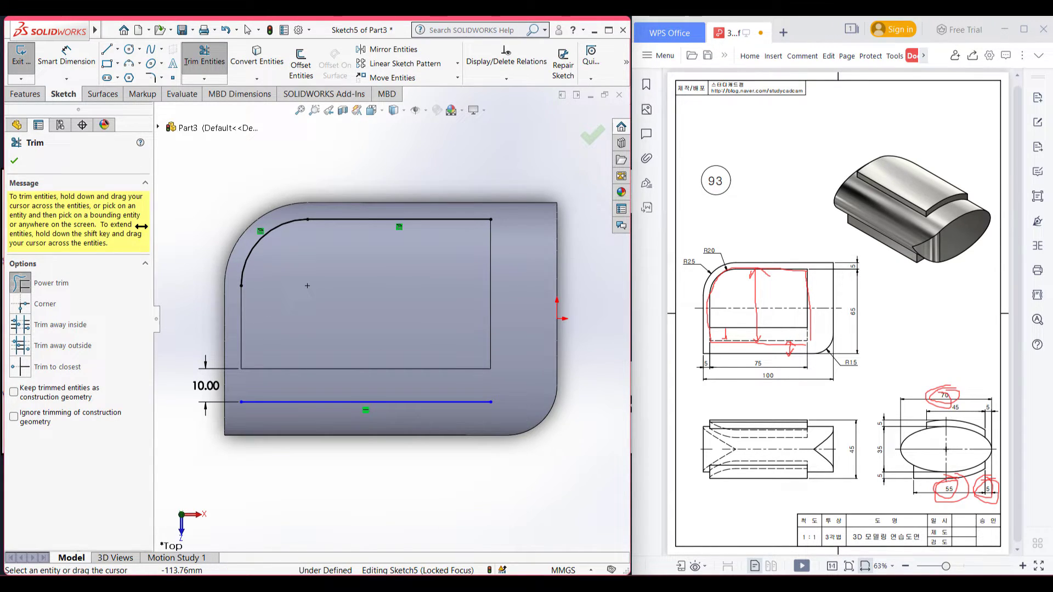
{"action": "left_click", "coordinate": [14, 162]}
Close the profile with a vertical line from the arc's end to the lowest line and a 55 mm vertical line opposite
{"action": "left_click", "coordinate": [112, 52]}
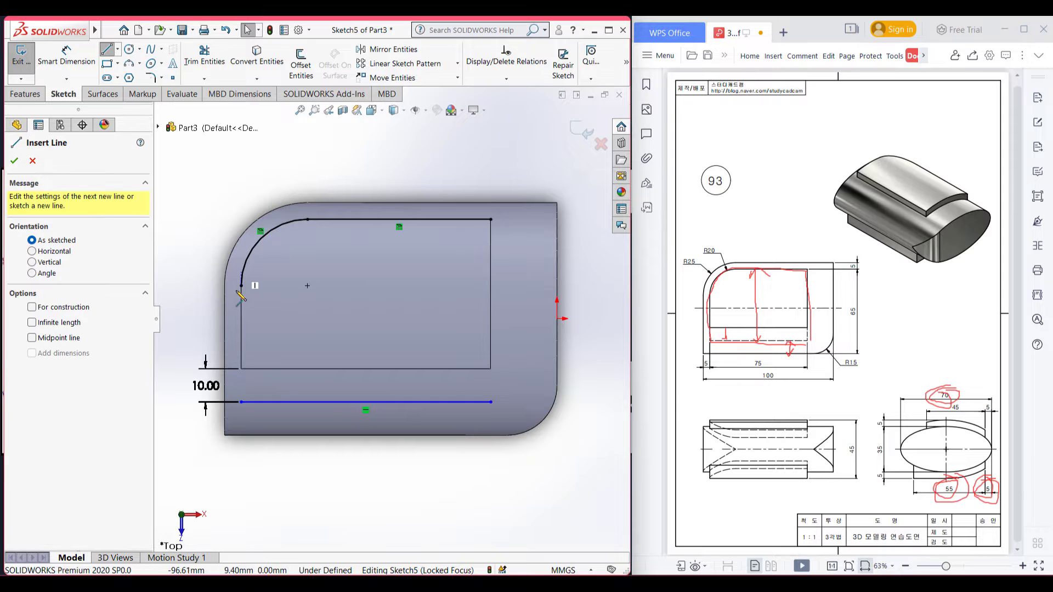
{"action": "left_click", "coordinate": [241, 286]}
{"action": "double_click", "coordinate": [242, 402]}
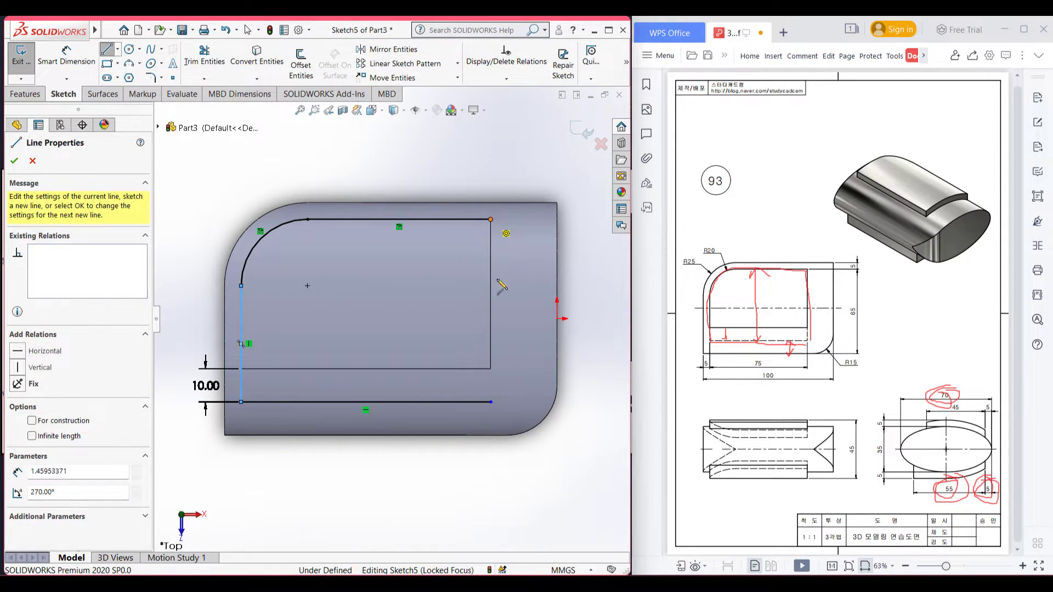
{"action": "left_click", "coordinate": [491, 219]}
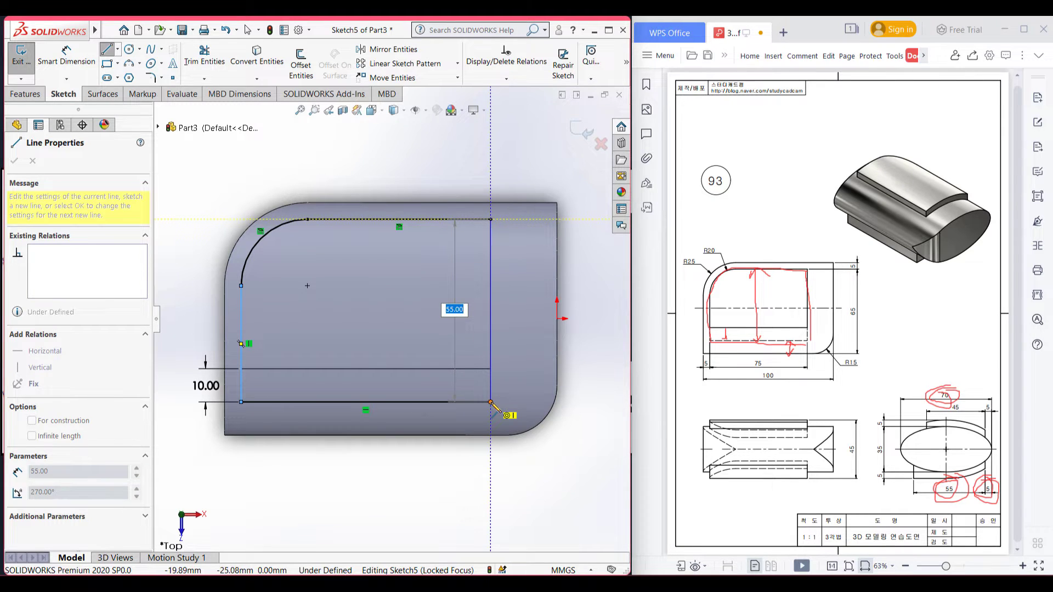
{"action": "double_click", "coordinate": [491, 402]}
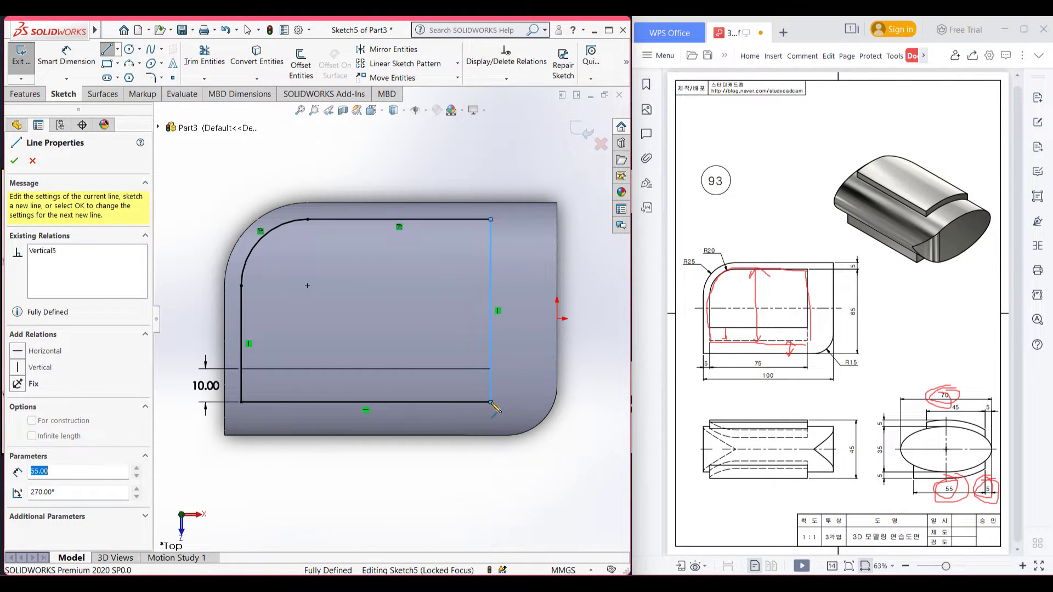
{"action": "left_click", "coordinate": [14, 162]}
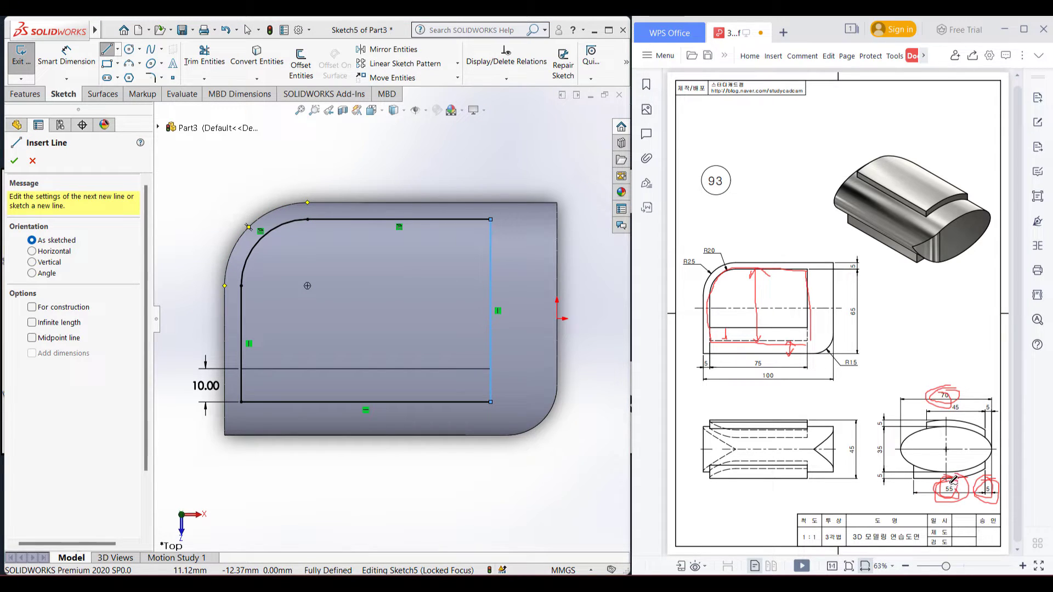
Undo all the red markup on the reference drawing
{"action": "key", "text": "ctrl+z"}
{"action": "key", "text": "ctrl+z"}
{"action": "key", "text": "ctrl+z"}
{"action": "key", "text": "ctrl+z"}
{"action": "key", "text": "ctrl+z"}
{"action": "key", "text": "ctrl+z"}
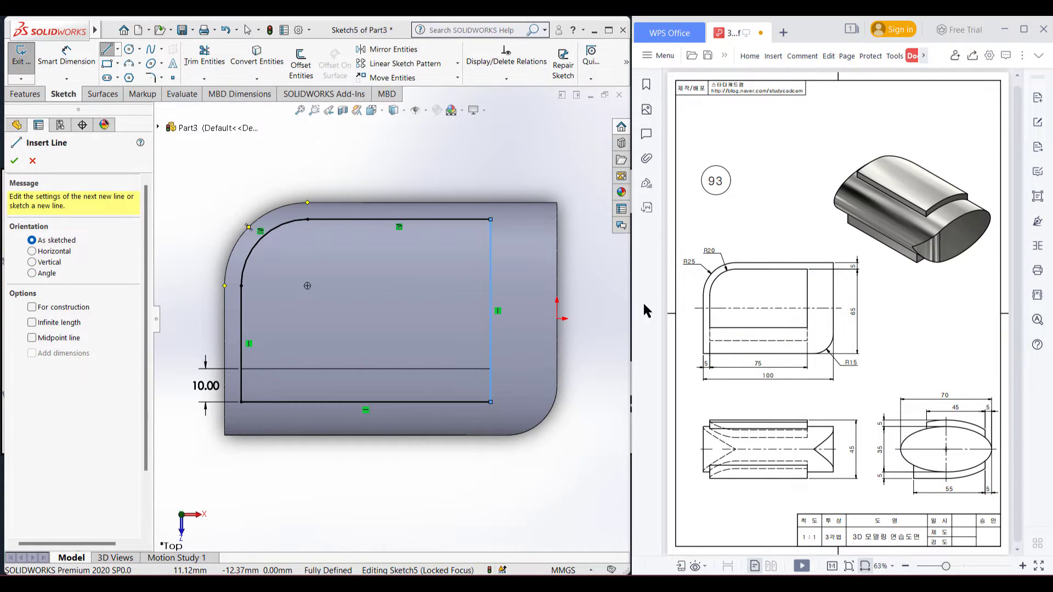
Check the length of the profile's long closing vertical line with a trial dimension, and circle the 55 dimension on the reference drawing
{"action": "left_click", "coordinate": [14, 161]}
{"action": "left_click", "coordinate": [67, 55]}
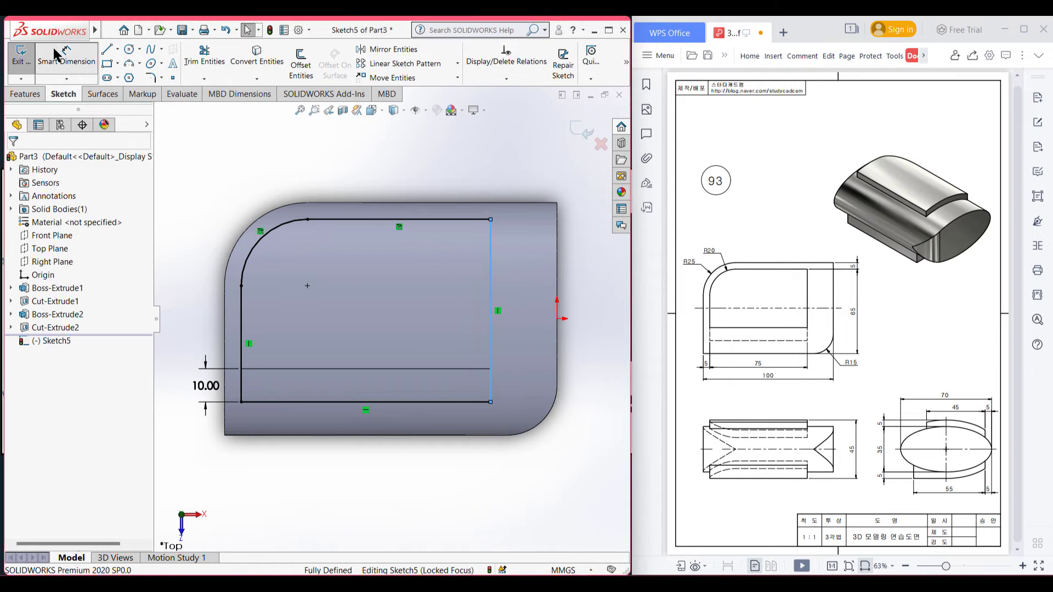
{"action": "left_click", "coordinate": [492, 292]}
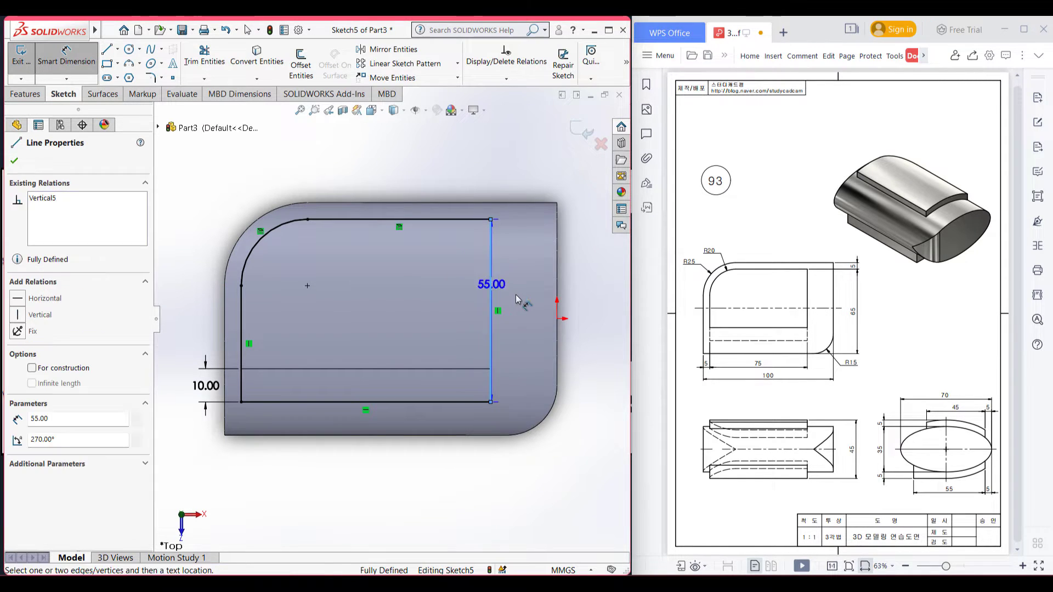
{"action": "left_click", "coordinate": [517, 294]}
{"action": "left_click", "coordinate": [406, 319]}
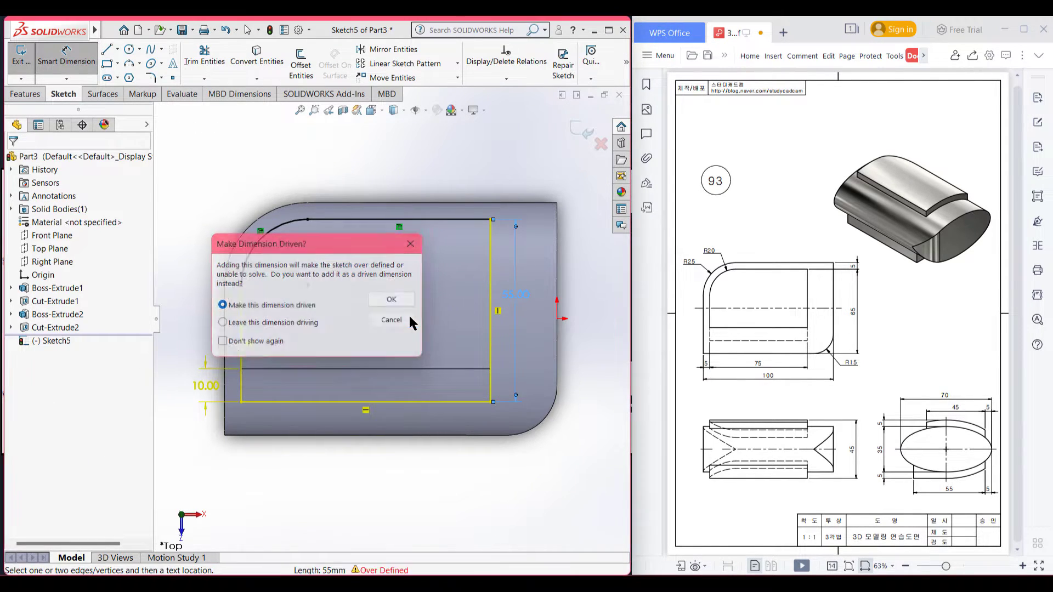
{"action": "left_click_drag", "start_coordinate": [948, 481], "coordinate": [971, 502]}
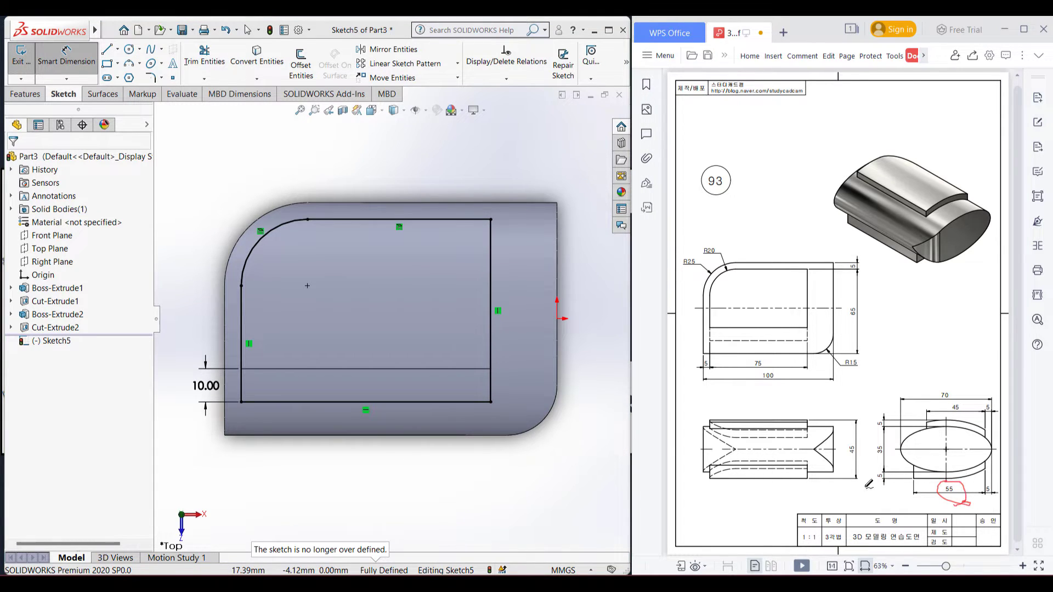
Extrude the closed profile downward as a merged boss with a blind depth of (35/2)+5 mm, reversing the direction
{"action": "left_click", "coordinate": [189, 211]}
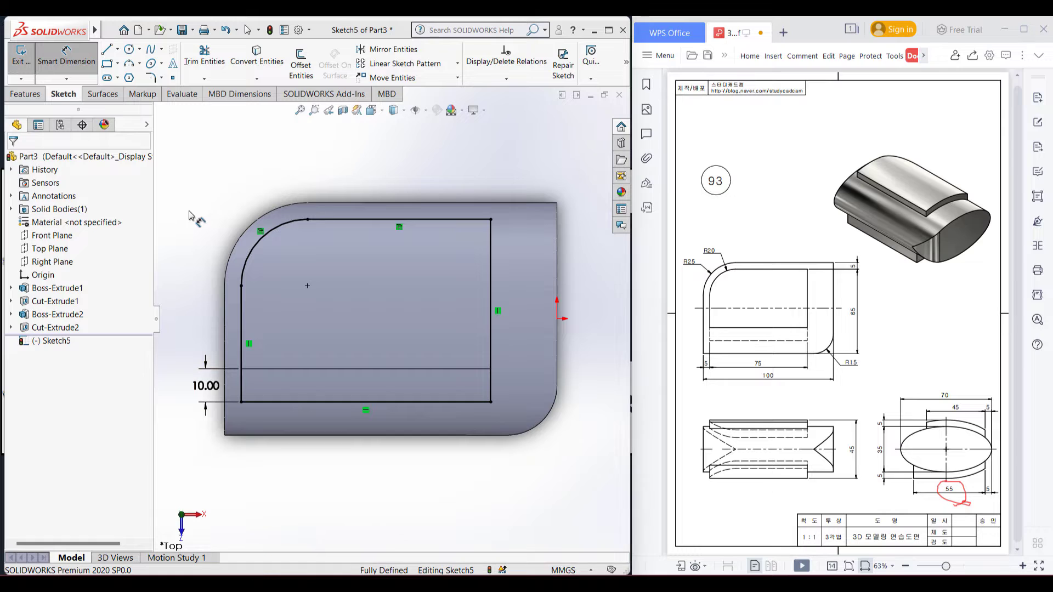
{"action": "left_click", "coordinate": [190, 215]}
{"action": "key", "text": "ctrl+7"}
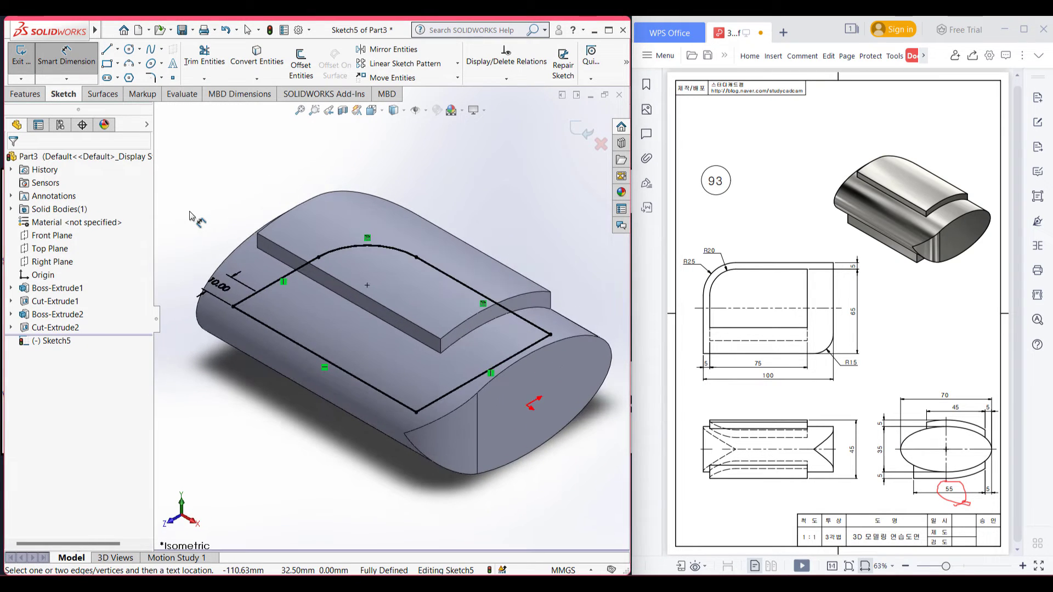
{"action": "left_click", "coordinate": [31, 98]}
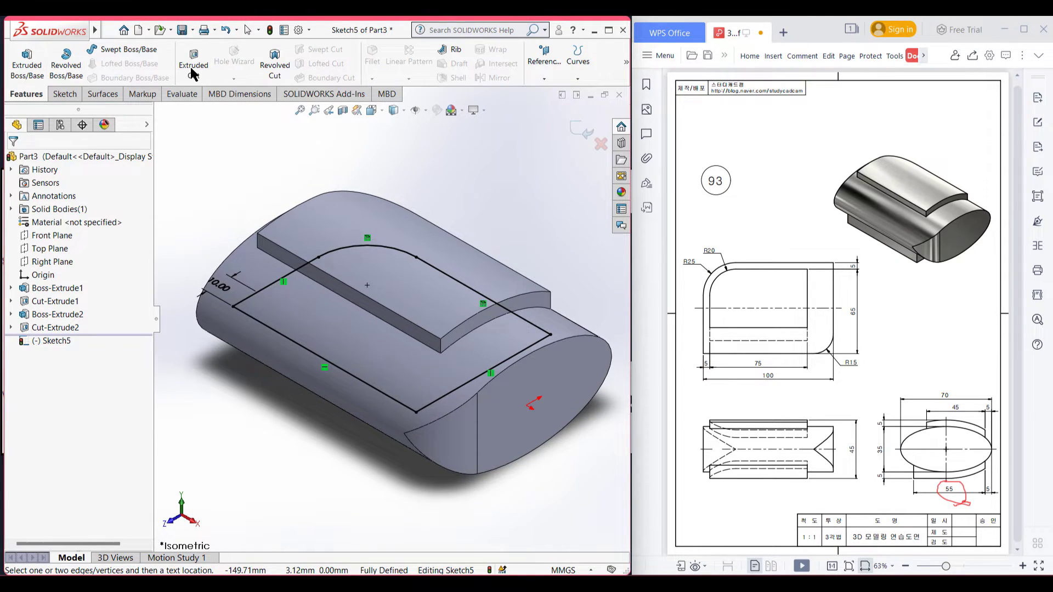
{"action": "left_click", "coordinate": [29, 65]}
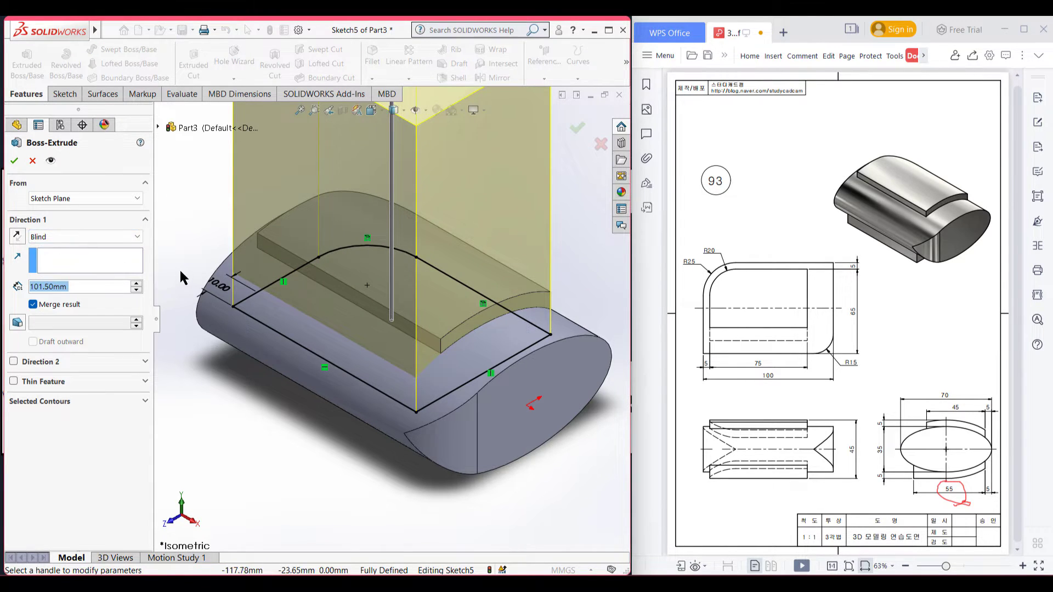
{"action": "type", "text": "("}
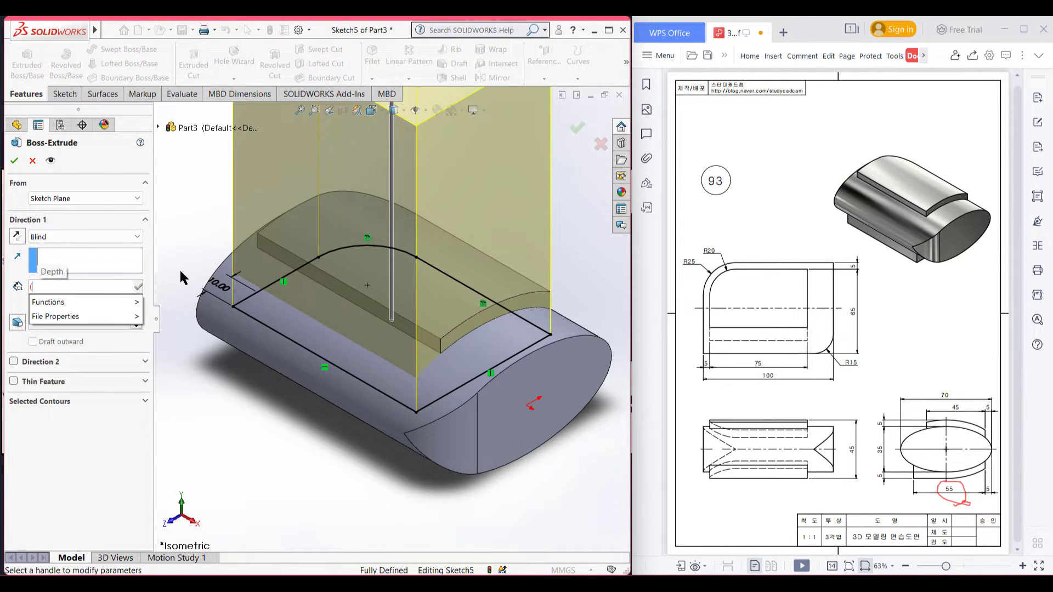
{"action": "type", "text": "35/2"}
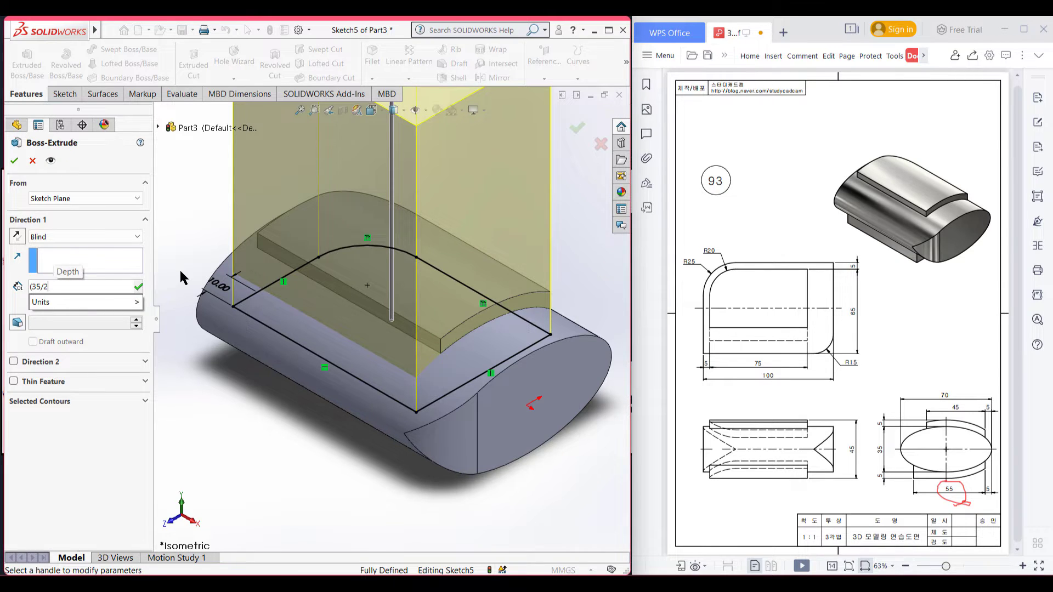
{"action": "type", "text": ")+5"}
{"action": "key", "text": "Return"}
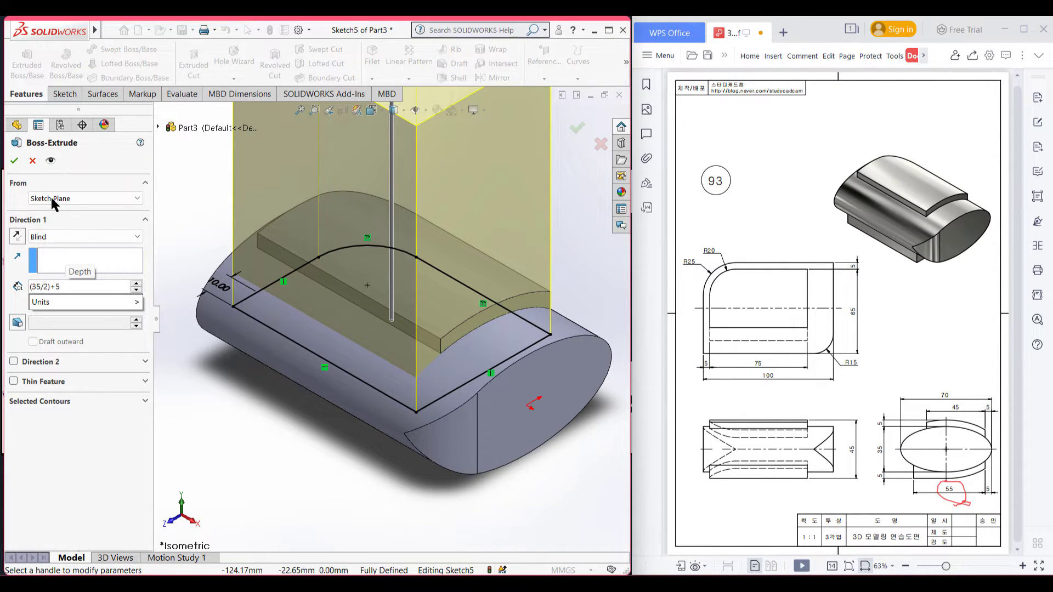
{"action": "left_click", "coordinate": [17, 238]}
{"action": "left_click", "coordinate": [15, 160]}
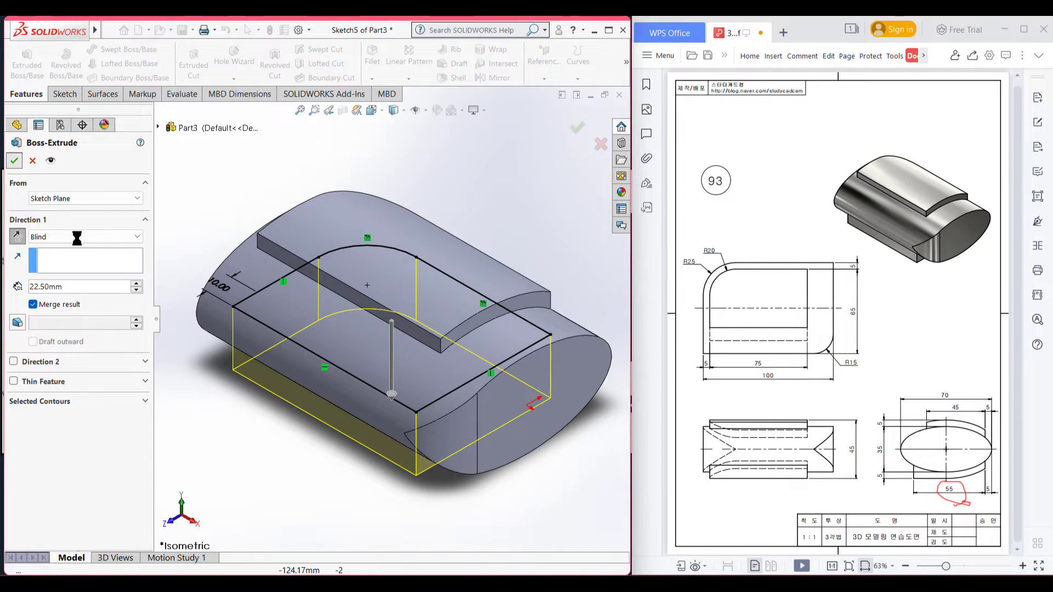
{"action": "left_click", "coordinate": [248, 444]}
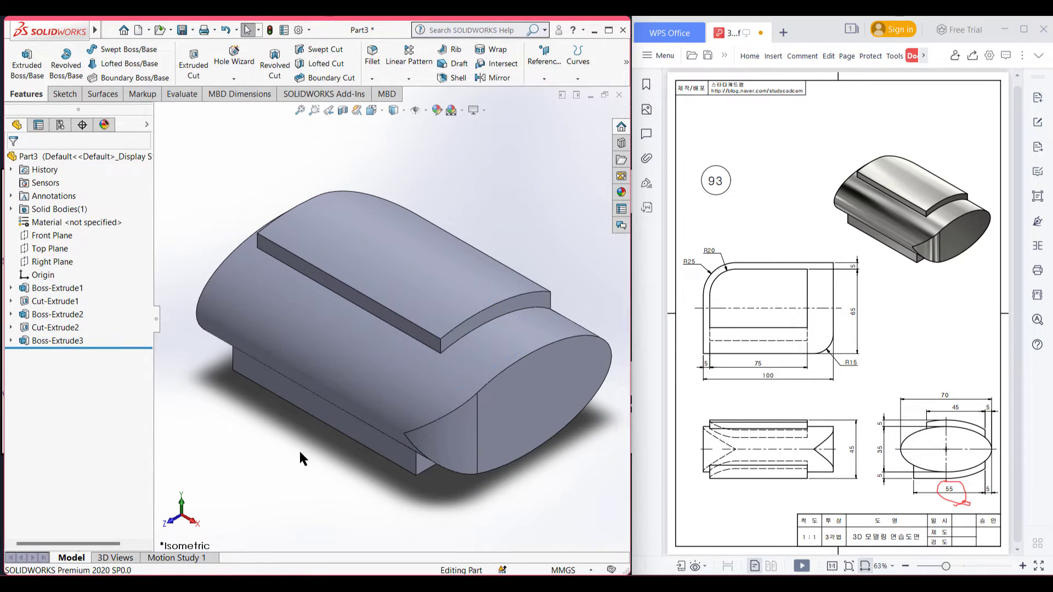
Start a sketch on the lower pad's flat end face below the ellipse and view it straight on
{"action": "middle_click_drag", "start_coordinate": [337, 458], "coordinate": [272, 421]}
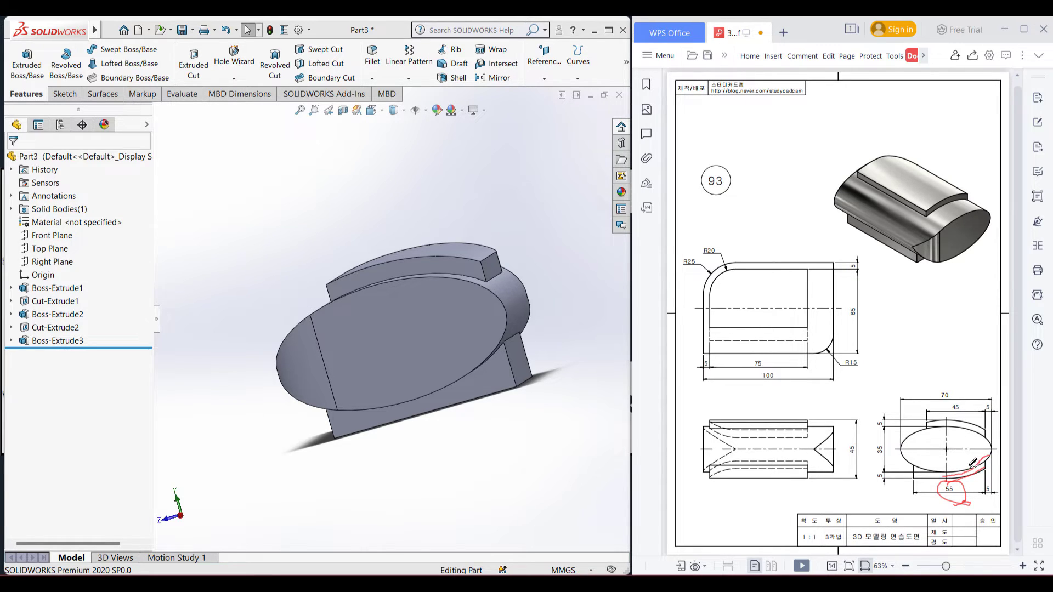
{"action": "right_click", "coordinate": [496, 383]}
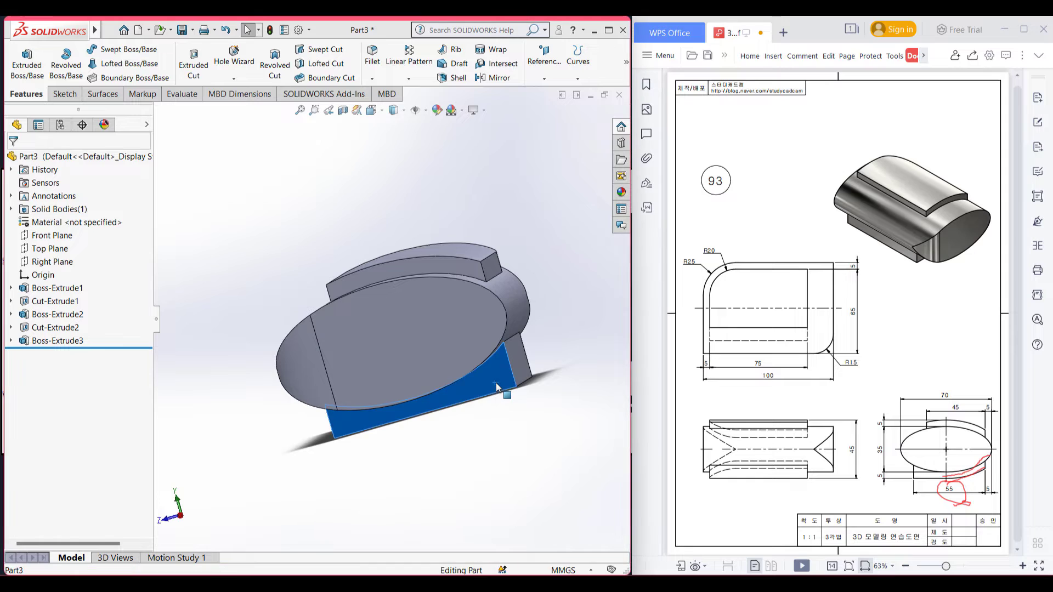
{"action": "left_click", "coordinate": [521, 335]}
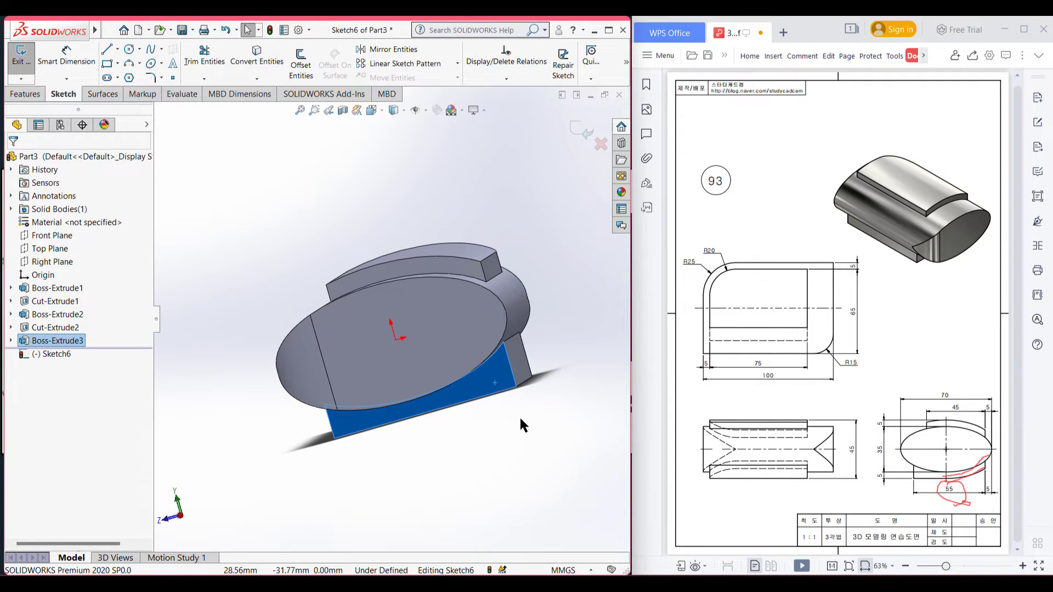
{"action": "key", "text": "ctrl+8"}
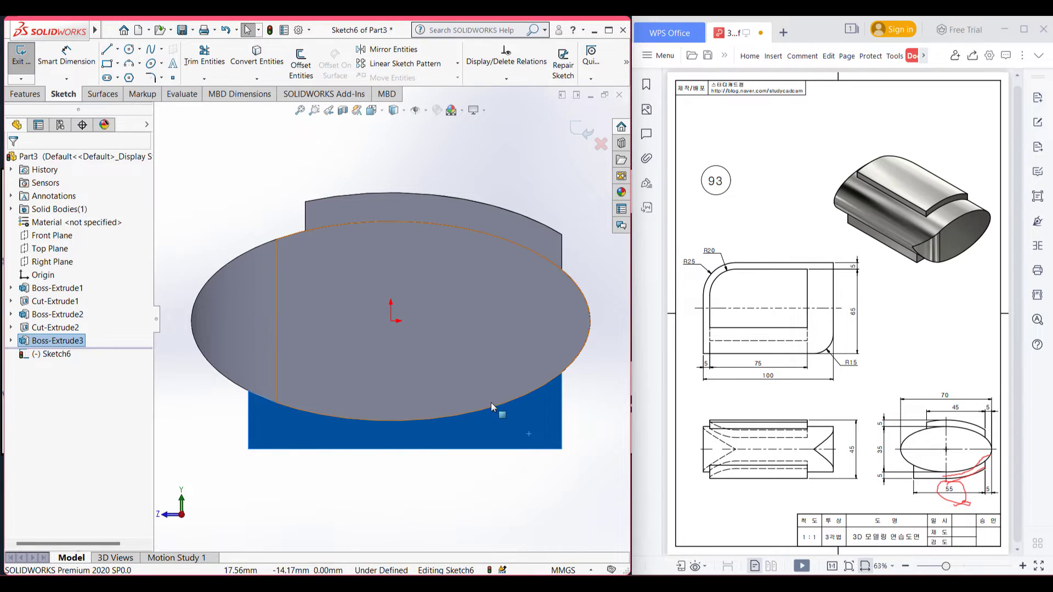
{"action": "left_click", "coordinate": [493, 412]}
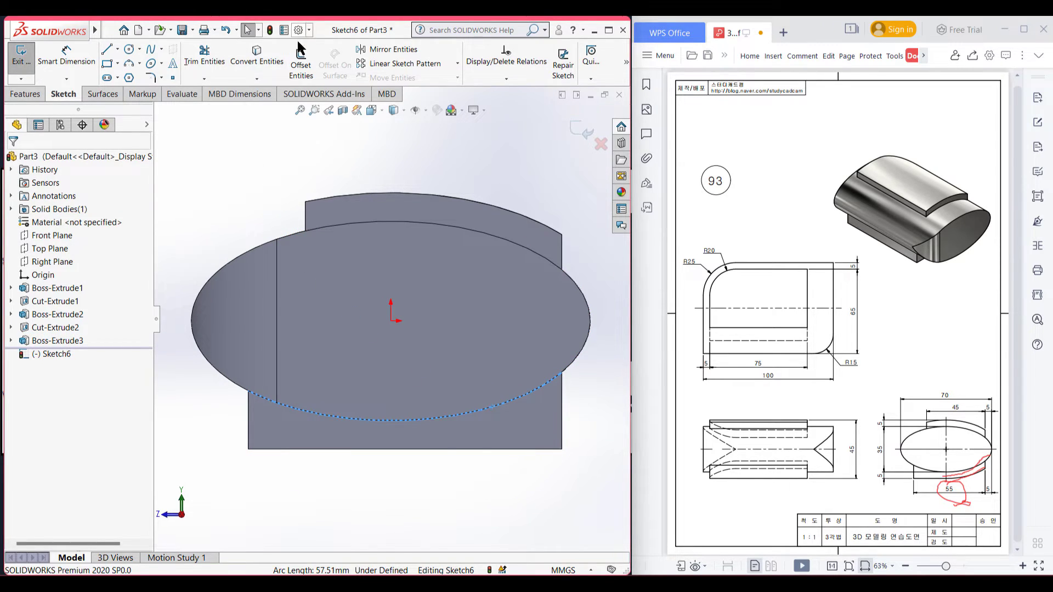
{"action": "left_click", "coordinate": [257, 55]}
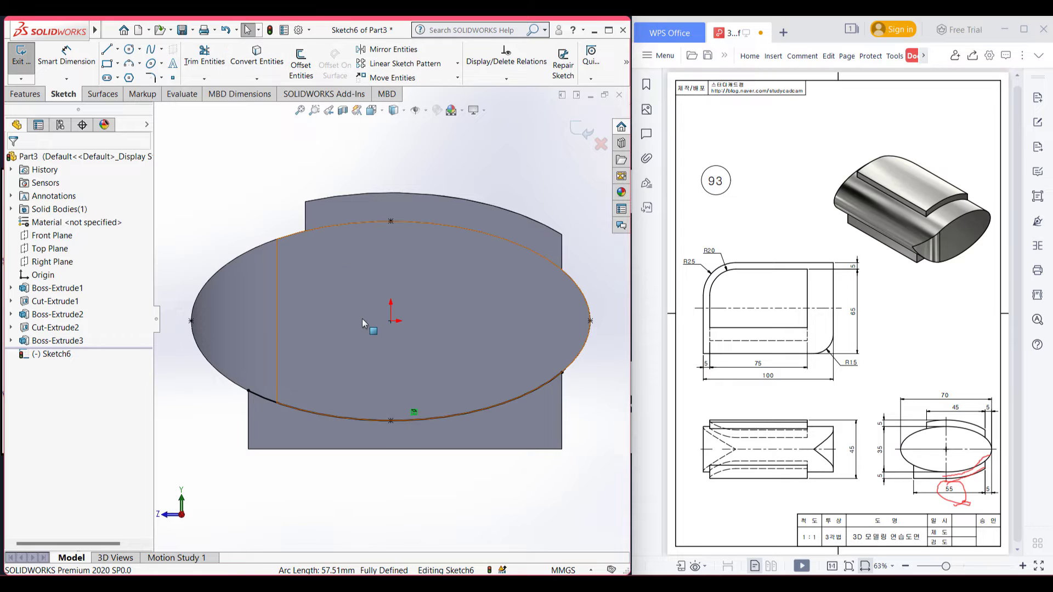
{"action": "key", "text": "ctrl+z"}
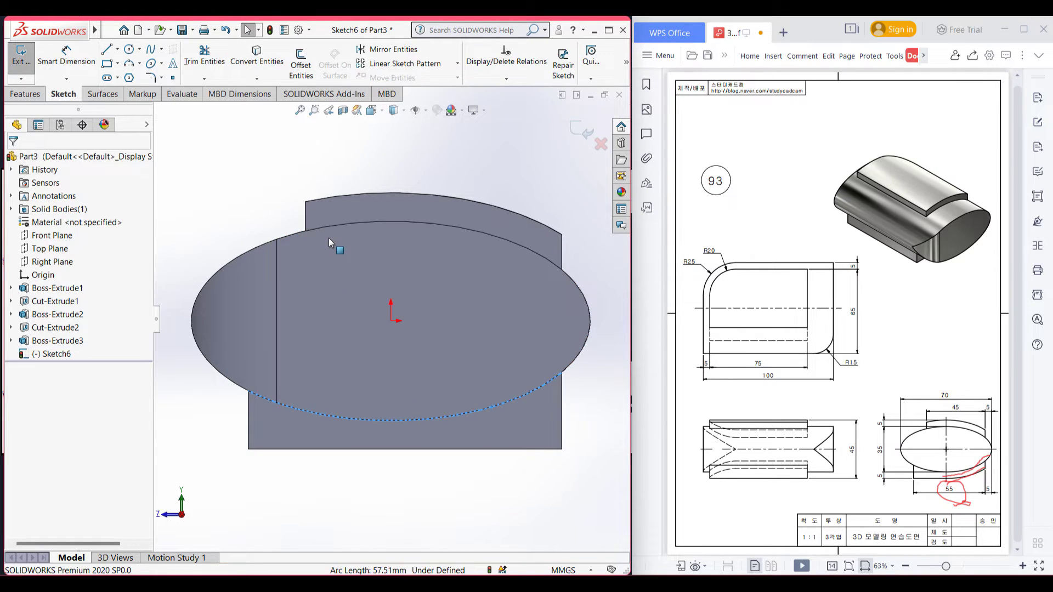
Offset the lower elliptical edge 5 mm outward and convert the outline of the lower pad's end face into the sketch
{"action": "left_click", "coordinate": [463, 418]}
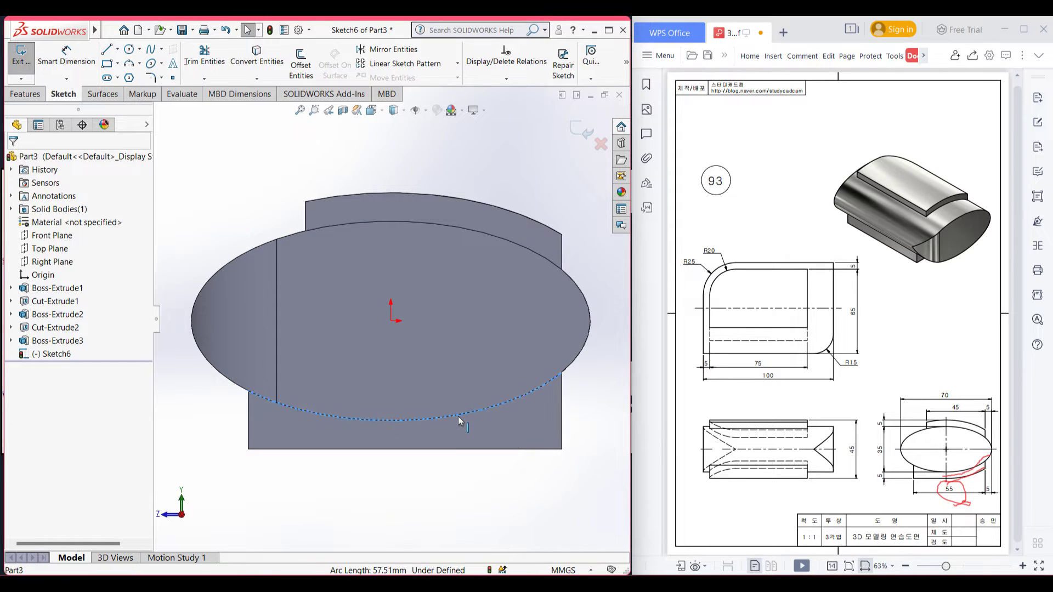
{"action": "left_click", "coordinate": [300, 70]}
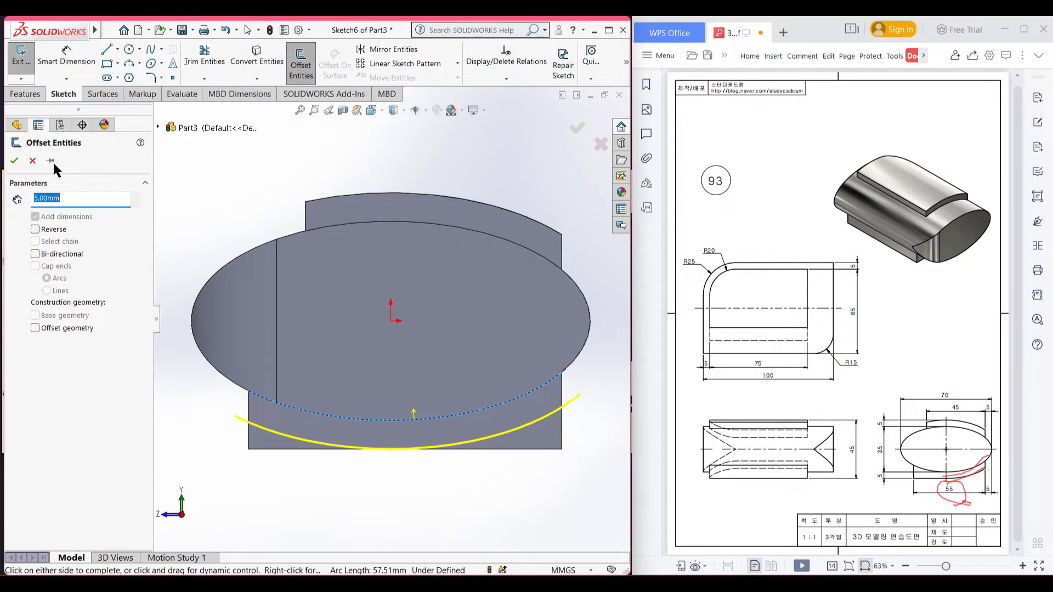
{"action": "left_click", "coordinate": [14, 161]}
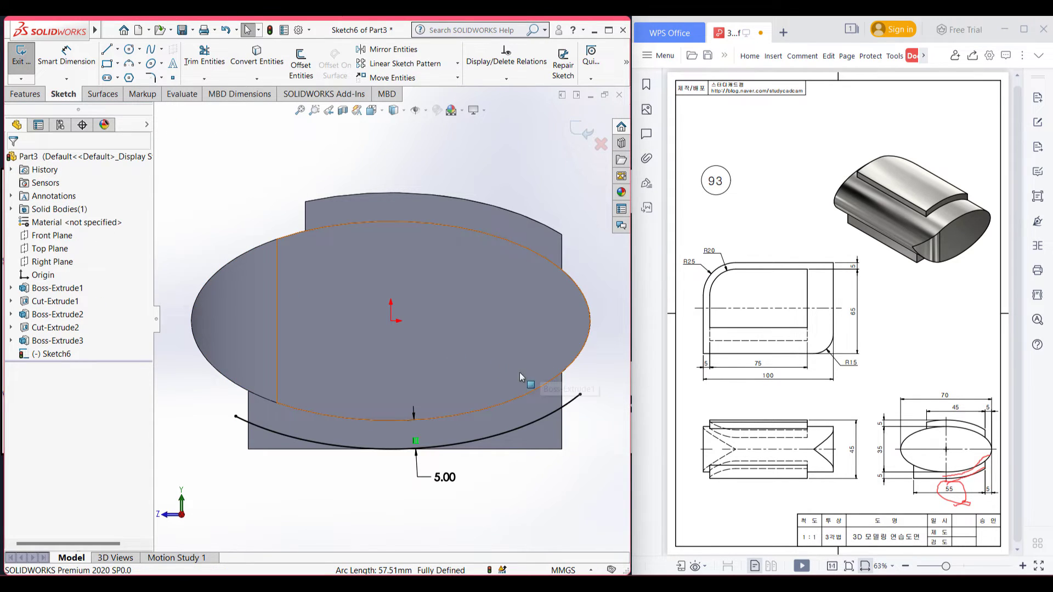
{"action": "left_click", "coordinate": [533, 409]}
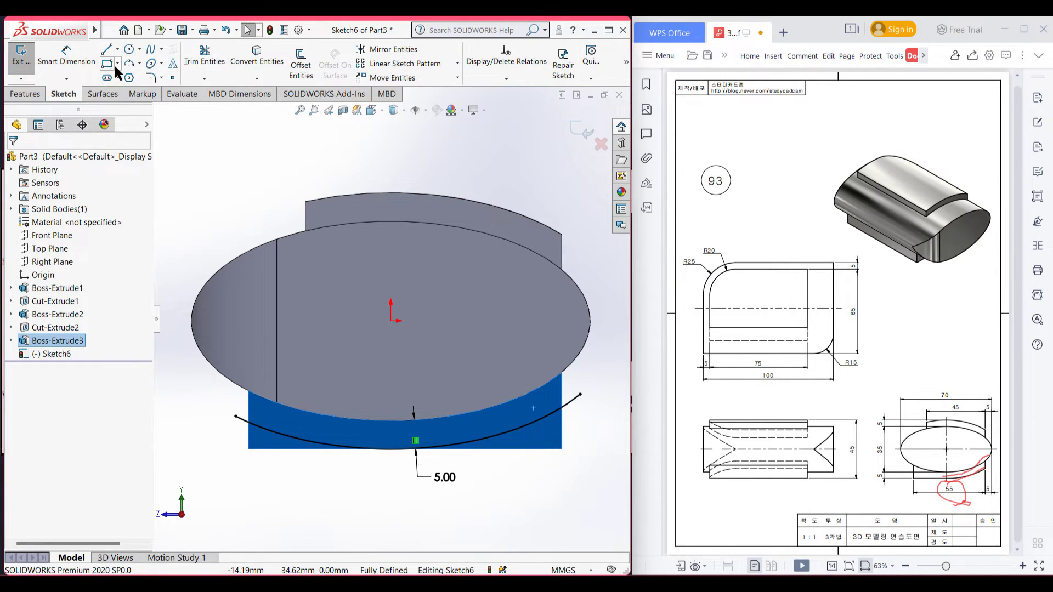
{"action": "left_click", "coordinate": [264, 61]}
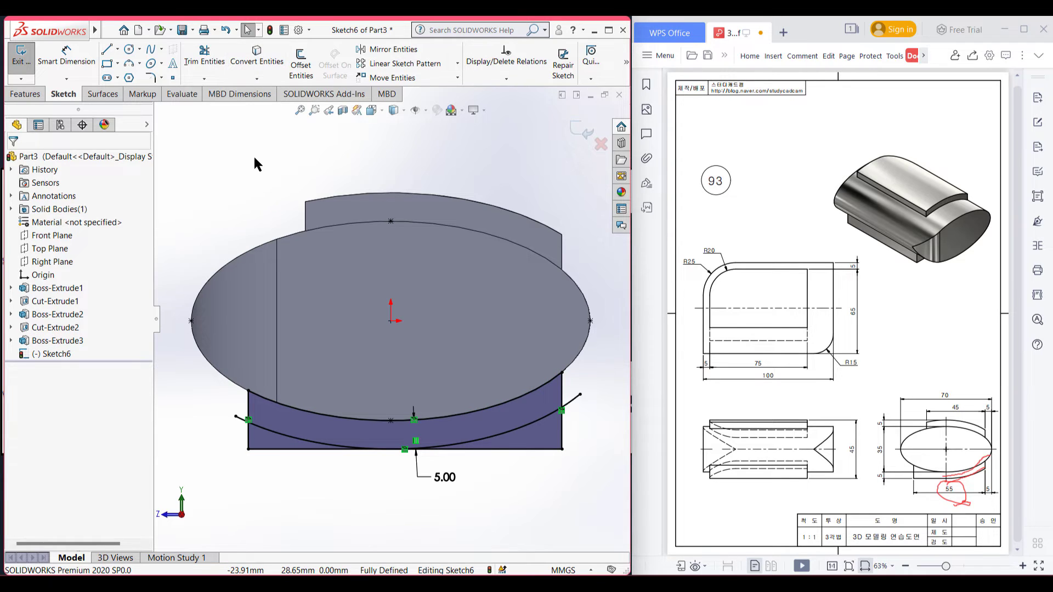
Draw a vertical line about 26 mm long from the origin down through the ellipse's lowest point to just below the pad
{"action": "left_click", "coordinate": [107, 51]}
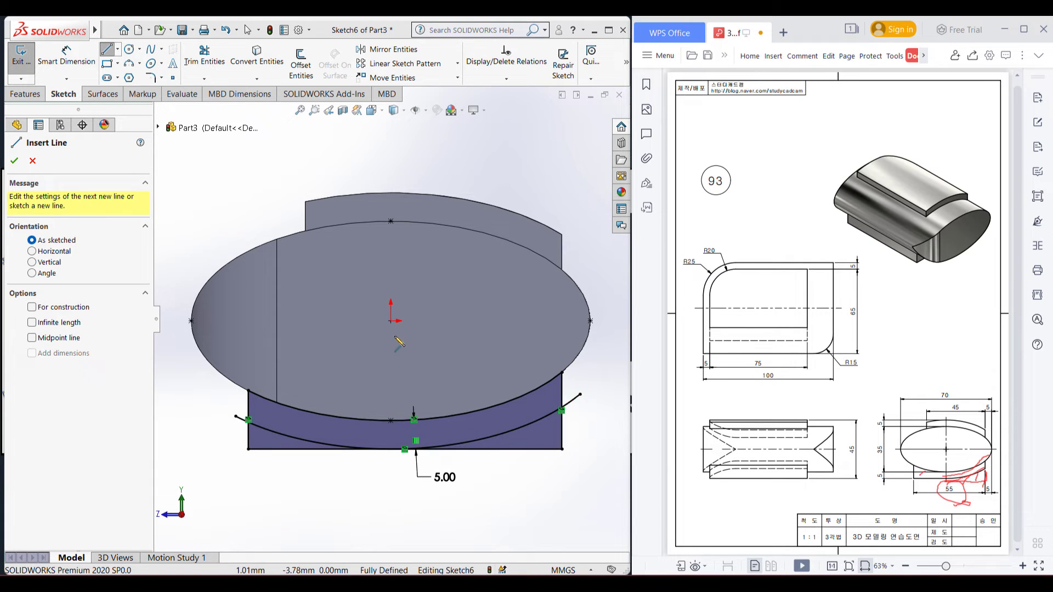
{"action": "left_click", "coordinate": [399, 400]}
{"action": "left_click", "coordinate": [391, 421]}
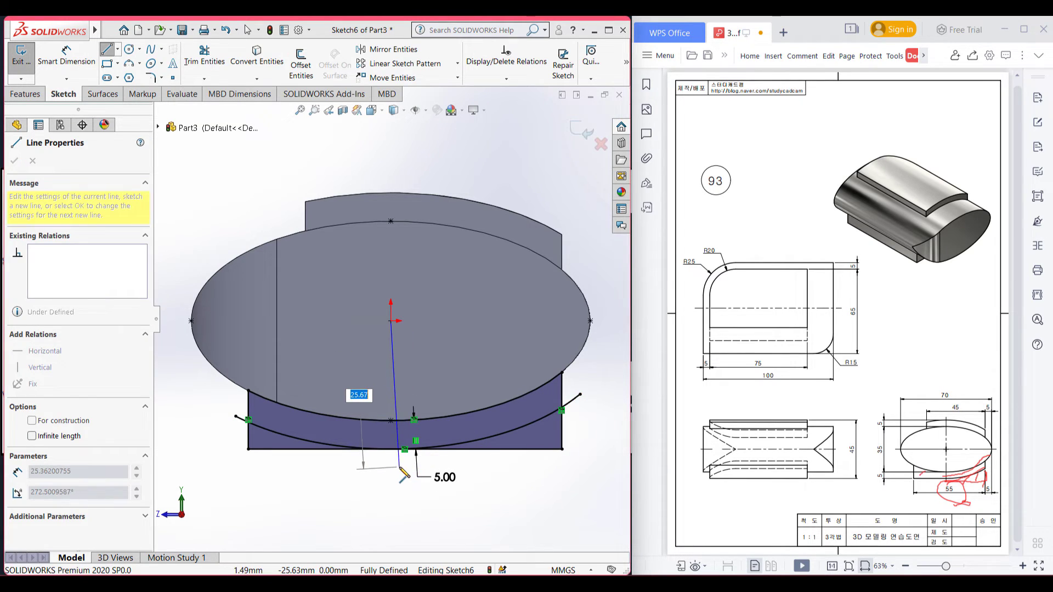
{"action": "left_click", "coordinate": [391, 467]}
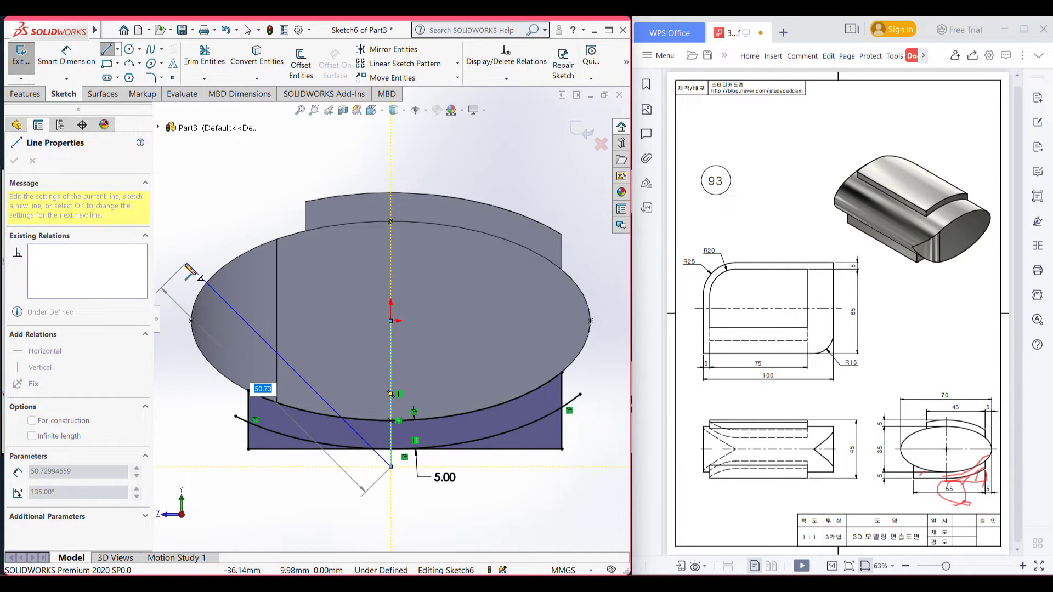
{"action": "key", "text": "Escape"}
{"action": "right_click_drag", "start_coordinate": [212, 212], "coordinate": [189, 261]}
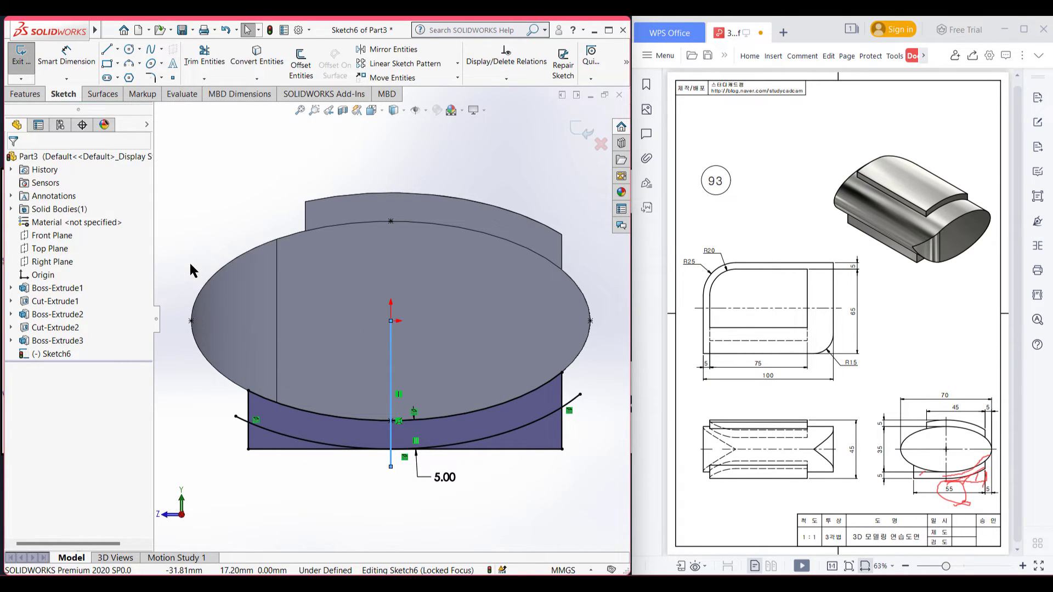
Trim away the vertical line, the converted elliptical edge and the left half, leaving the offset arc and bottom line on the right half
{"action": "mouse_move", "coordinate": [226, 447]}
{"action": "left_mouse_down"}
{"action": "mouse_move", "coordinate": [263, 398]}
{"action": "mouse_move", "coordinate": [457, 368]}
{"action": "mouse_move", "coordinate": [395, 435]}
{"action": "mouse_move", "coordinate": [568, 419]}
{"action": "mouse_move", "coordinate": [559, 395]}
{"action": "mouse_move", "coordinate": [582, 398]}
{"action": "mouse_move", "coordinate": [569, 402]}
{"action": "left_mouse_up"}
{"action": "scroll", "coordinate": [393, 473], "scroll_direction": "down", "scroll_amount": 5}
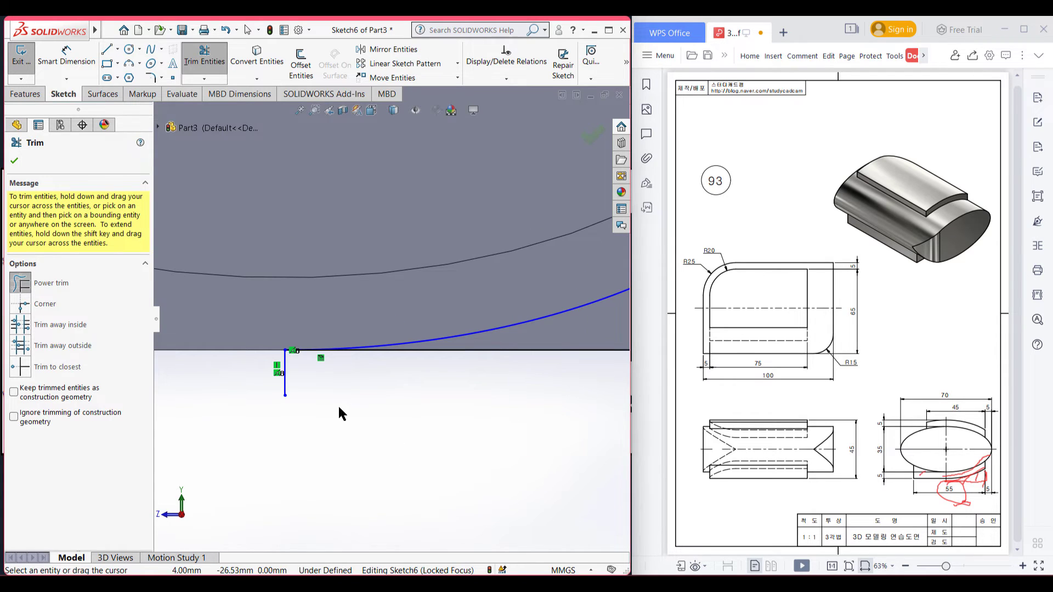
{"action": "scroll", "coordinate": [340, 412], "scroll_direction": "down", "scroll_amount": 2}
{"action": "scroll", "coordinate": [310, 387], "scroll_direction": "up", "scroll_amount": 3}
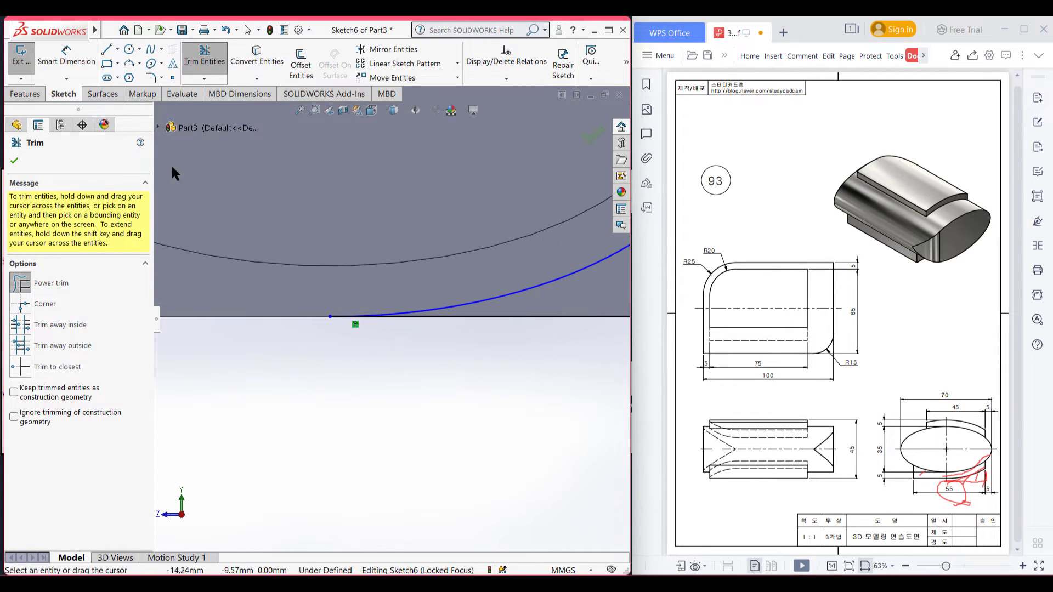
{"action": "left_click", "coordinate": [15, 160]}
Merge the lower endpoint of the offset arc with the nearby endpoint of the pad's bottom line to close the profile
{"action": "scroll", "coordinate": [331, 328], "scroll_direction": "down", "scroll_amount": 10}
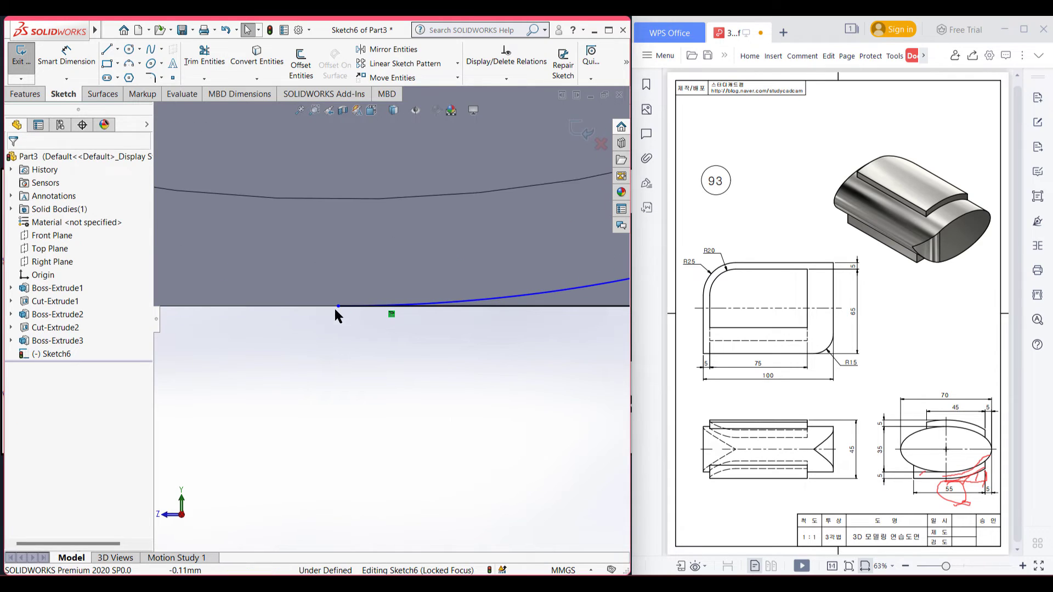
{"action": "scroll", "coordinate": [367, 330], "scroll_direction": "down", "scroll_amount": 10}
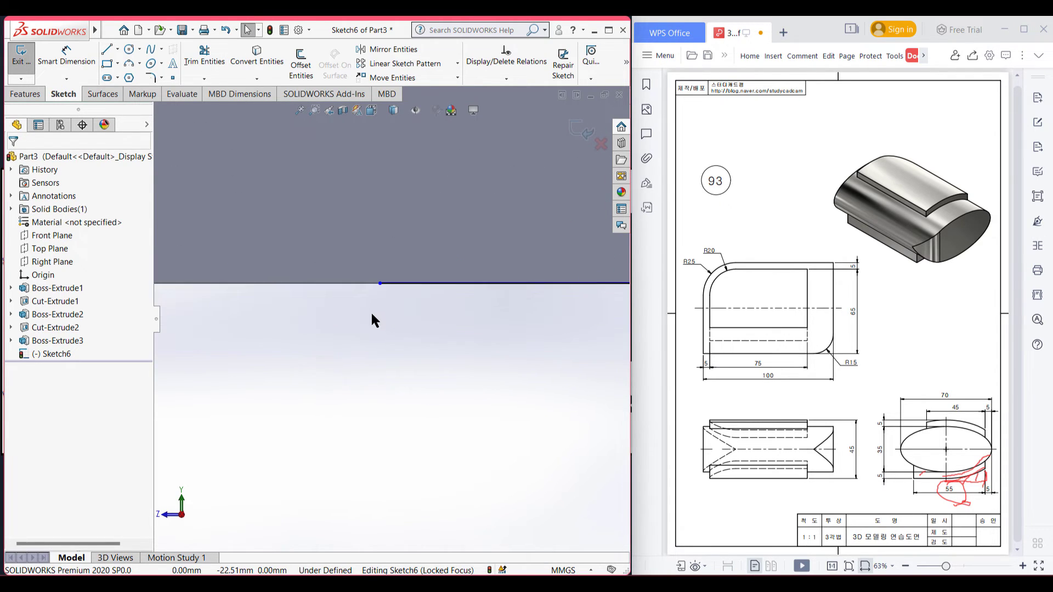
{"action": "scroll", "coordinate": [406, 271], "scroll_direction": "down", "scroll_amount": 10}
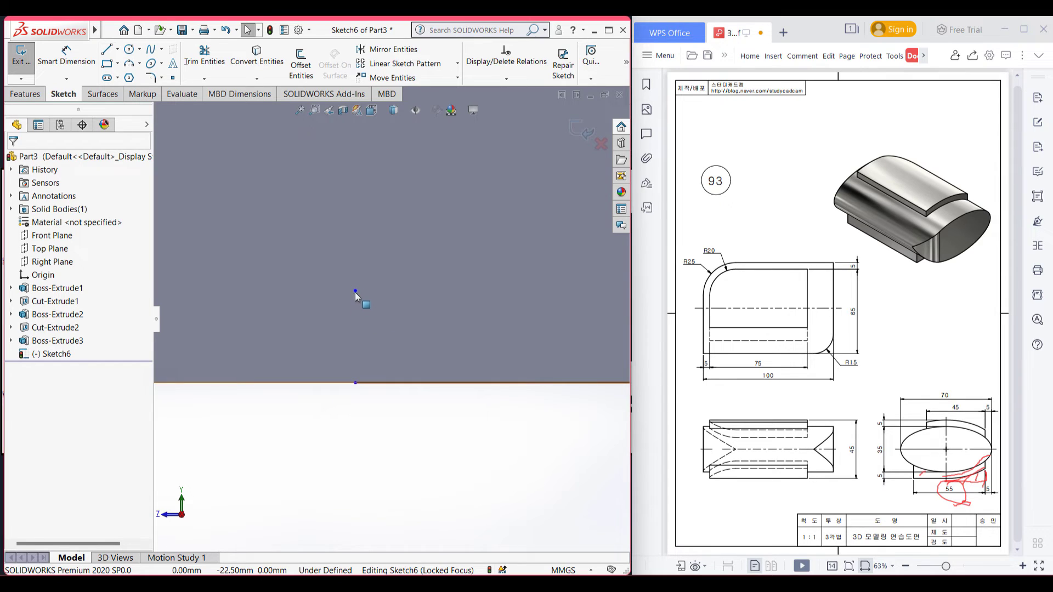
{"action": "left_click", "coordinate": [356, 292]}
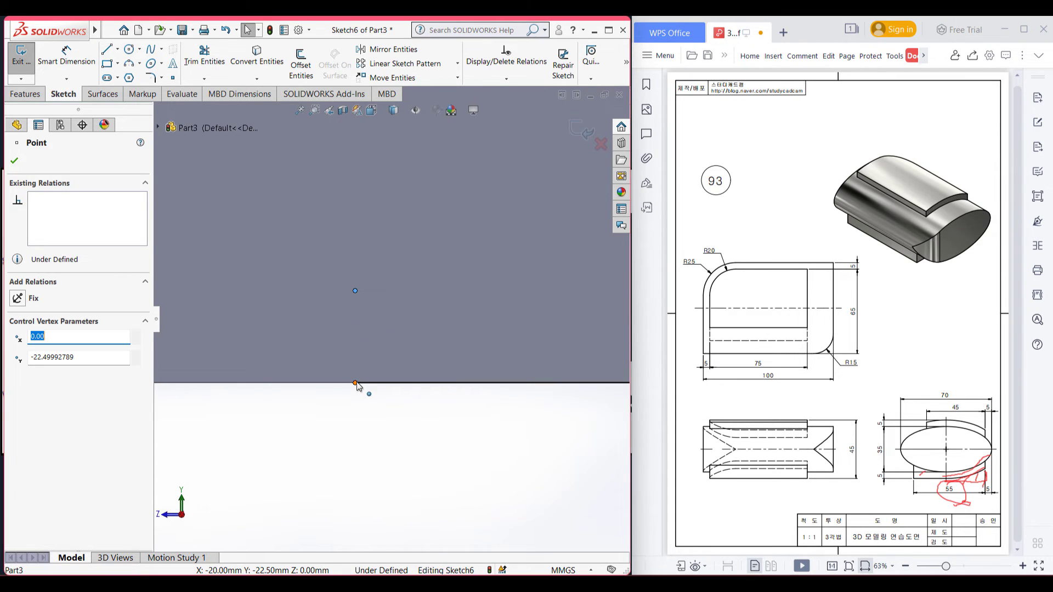
{"action": "left_click", "coordinate": [355, 383], "text": "ctrl"}
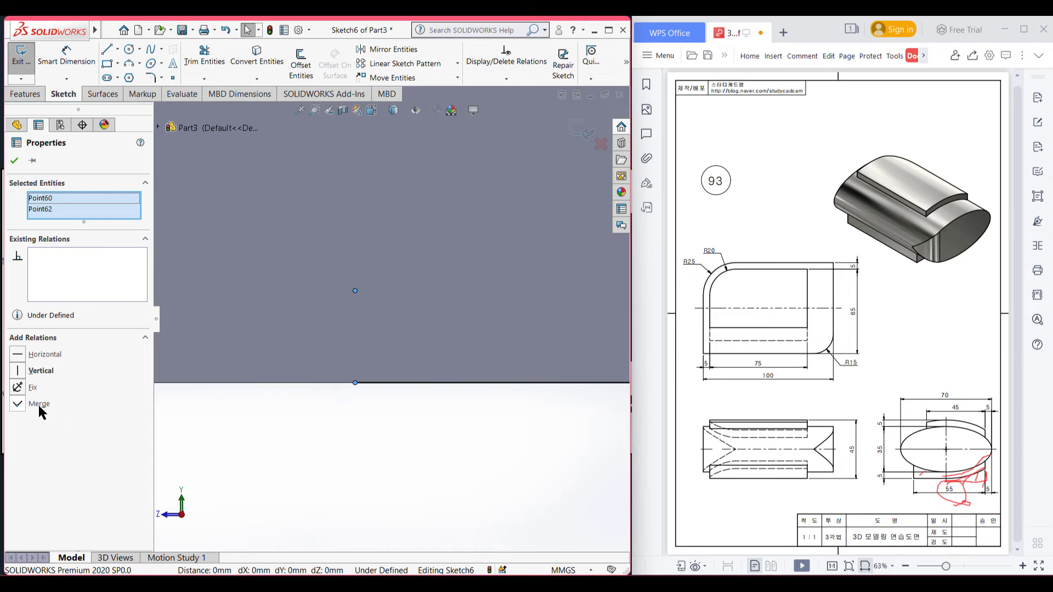
{"action": "left_click", "coordinate": [14, 161]}
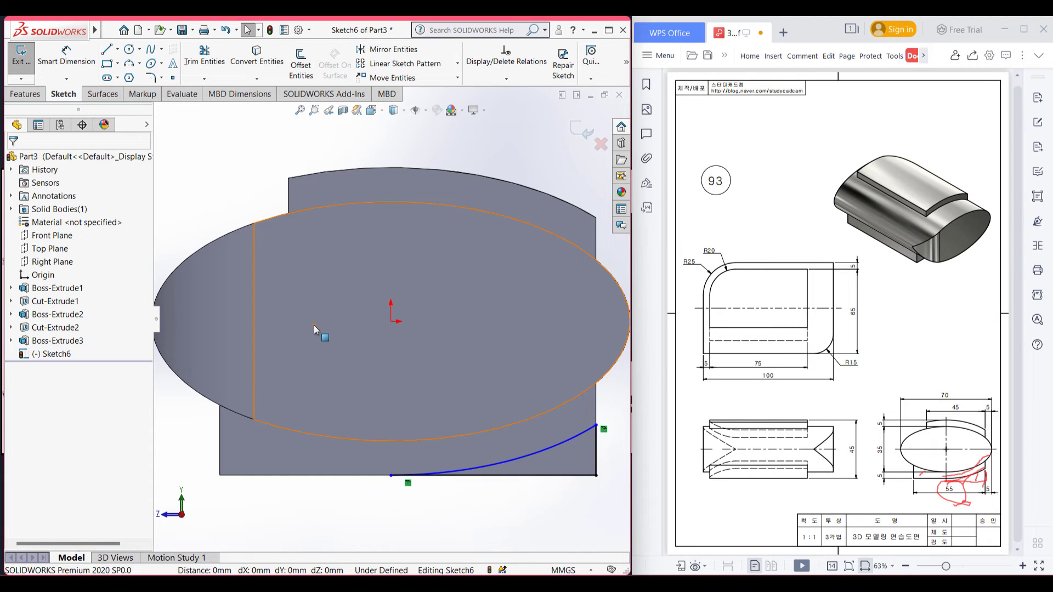
Cut the closed arc profile out of the right half of the lower pad with an extruded cut set to Through All - Both
{"action": "key", "text": "ctrl+7"}
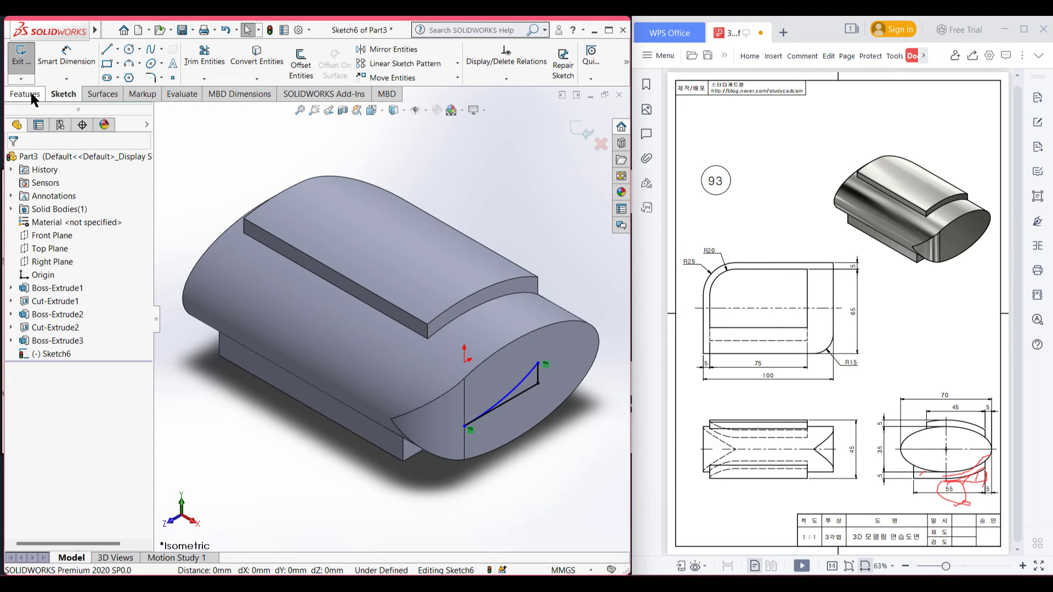
{"action": "left_click", "coordinate": [32, 95]}
{"action": "left_click", "coordinate": [196, 69]}
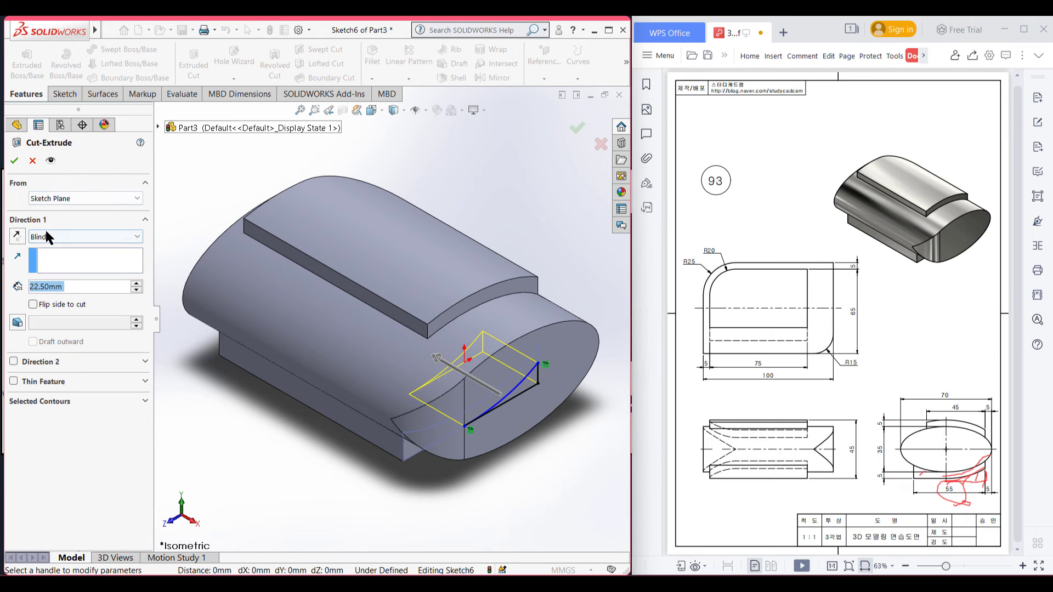
{"action": "left_click", "coordinate": [60, 236]}
{"action": "left_click", "coordinate": [64, 265]}
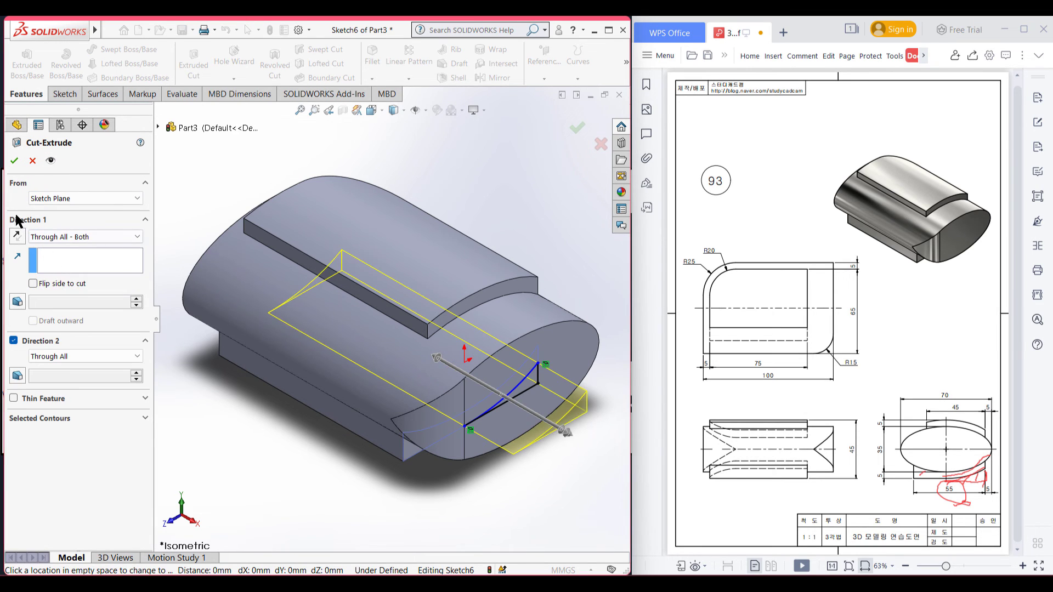
{"action": "left_click", "coordinate": [15, 161]}
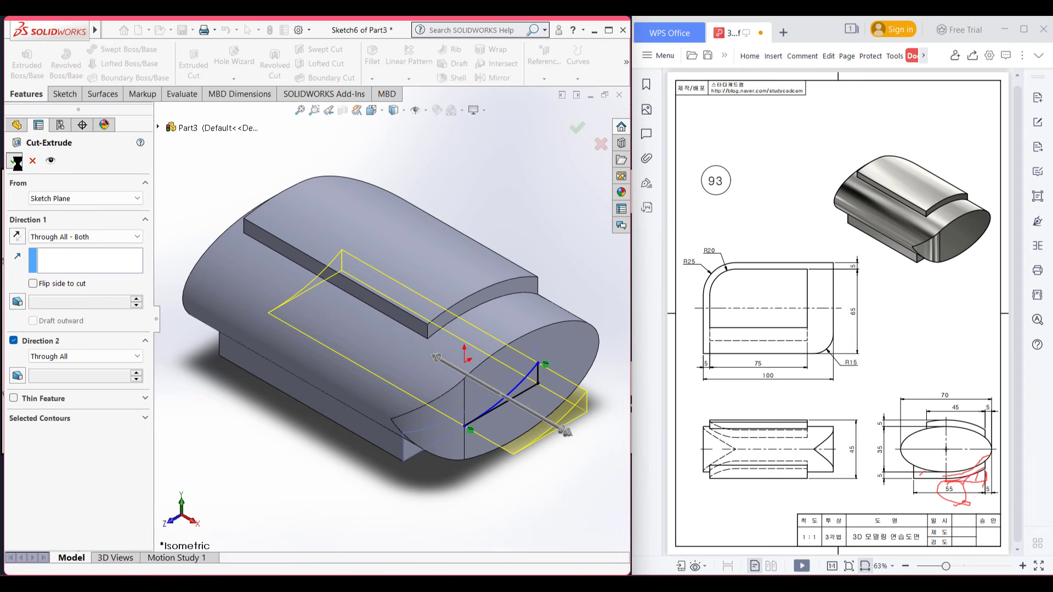
{"action": "left_click", "coordinate": [271, 428]}
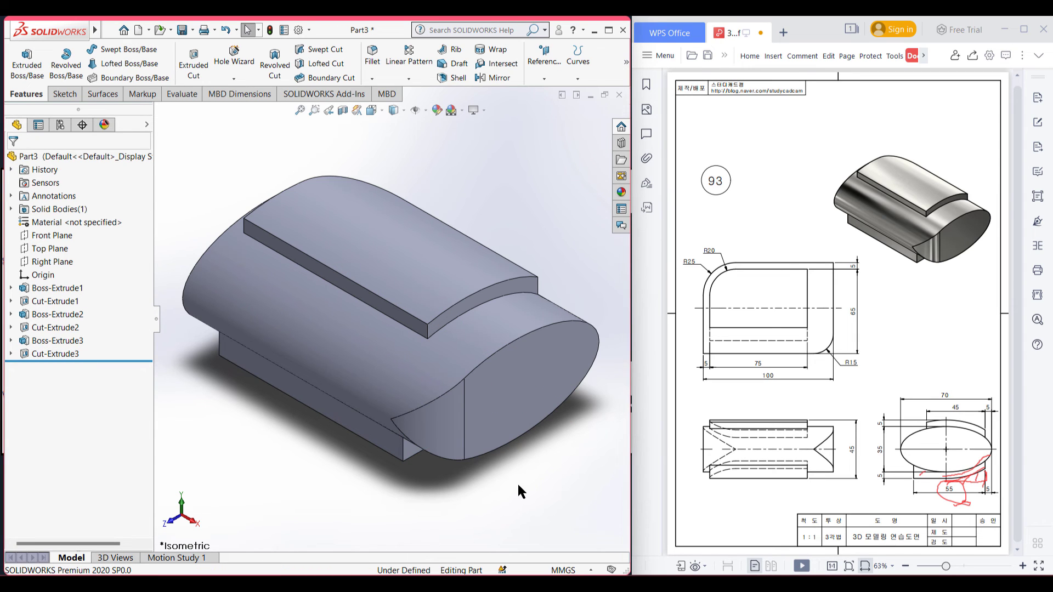
{"action": "middle_click_drag", "start_coordinate": [518, 482], "coordinate": [543, 461]}
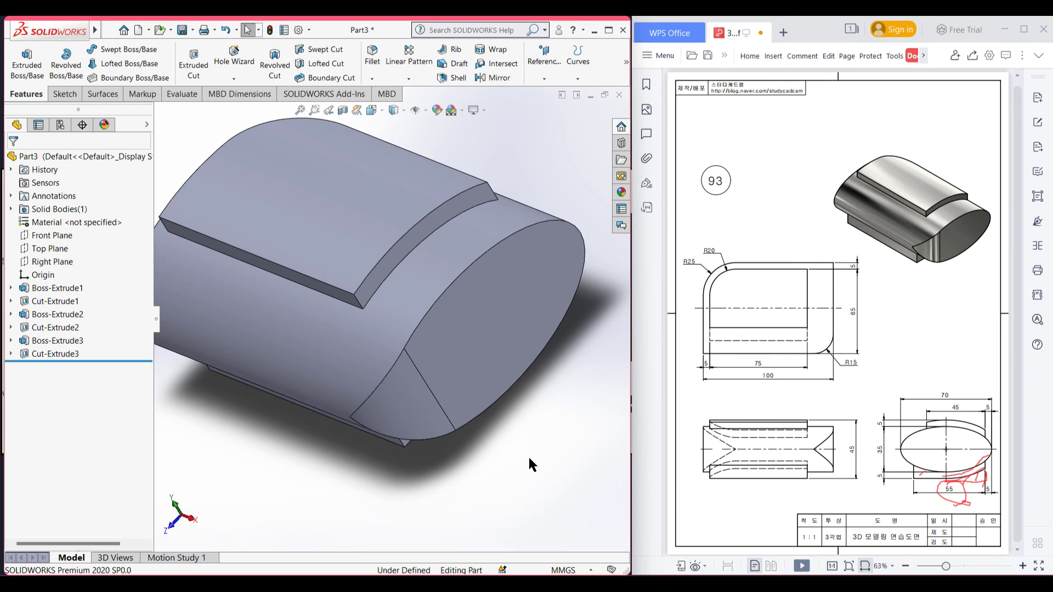